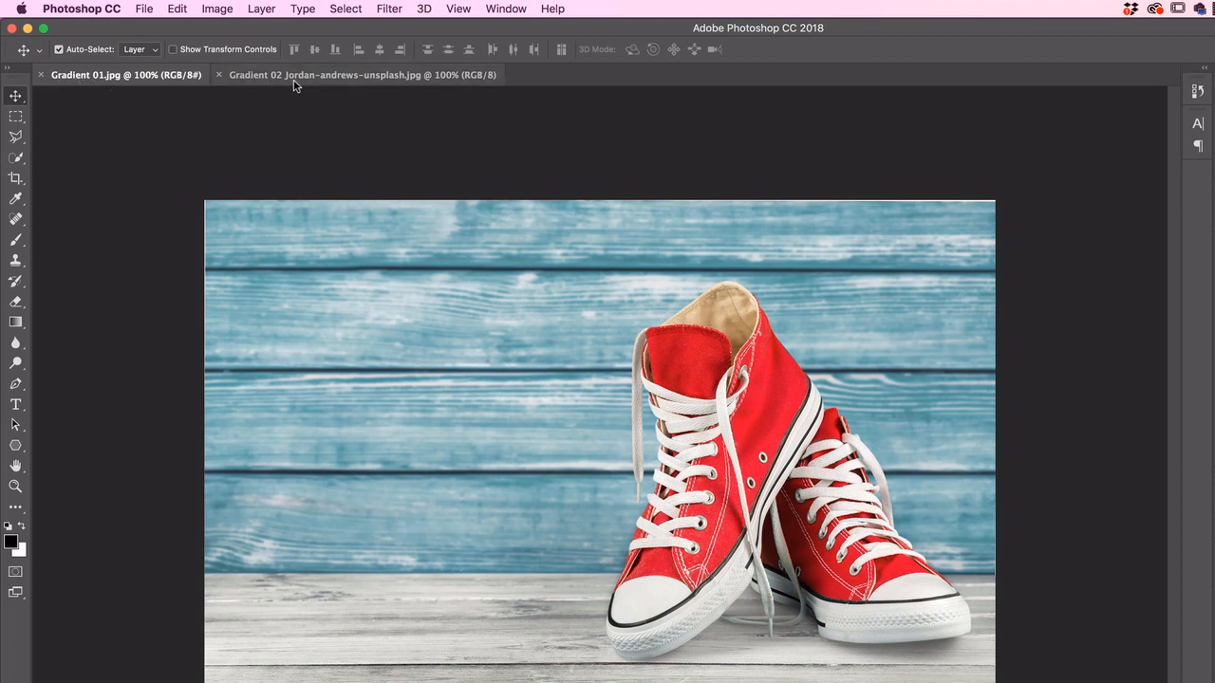
Add the two-line text "ALL STAR" in 80 pt Museo Sans Rounded 1000 over the blue planks beside the shoes
left_click(382, 169)
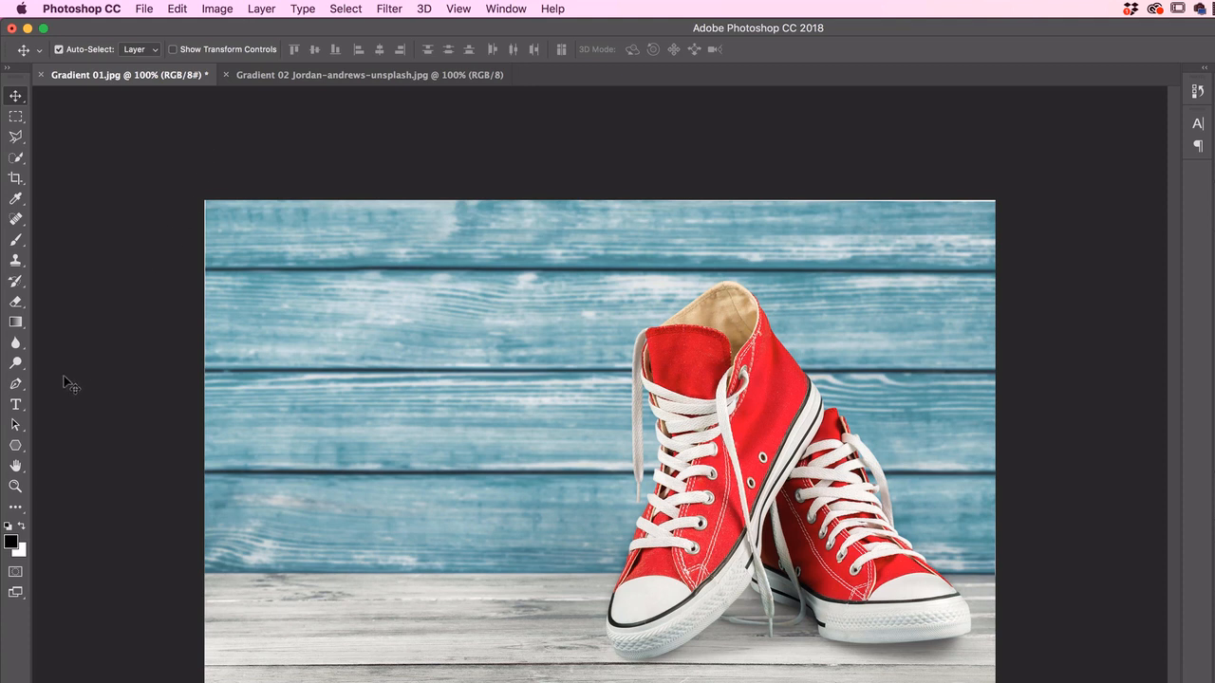
left_click(16, 410)
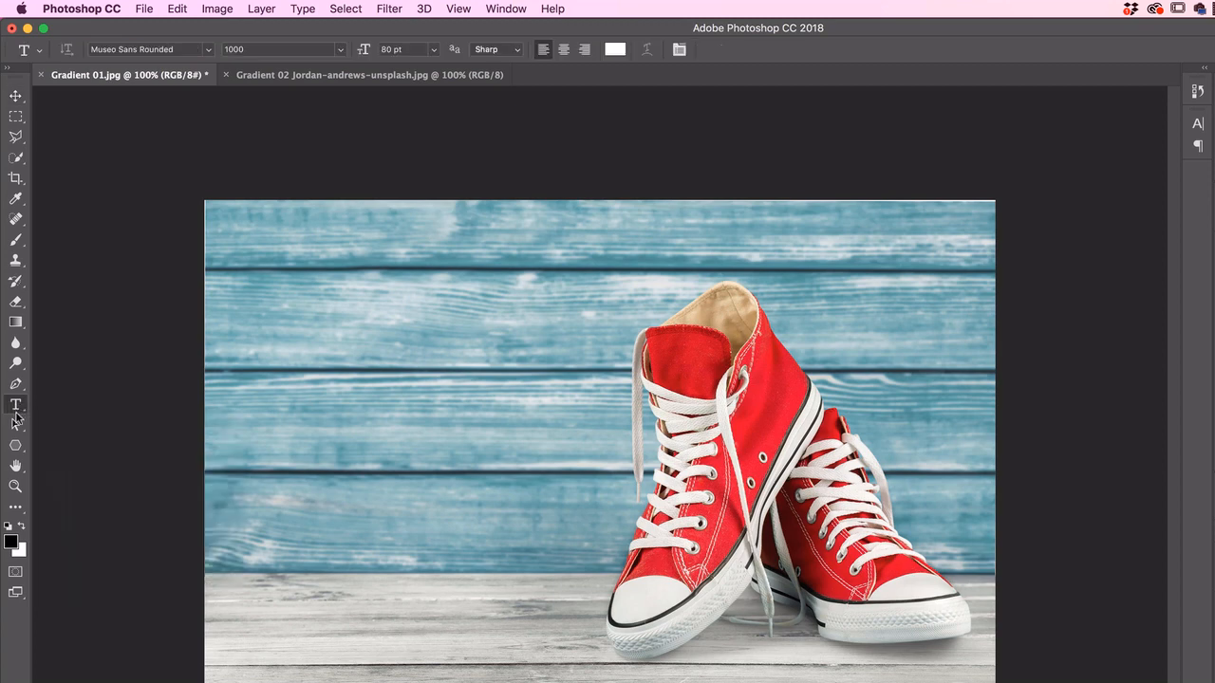
left_click(326, 365)
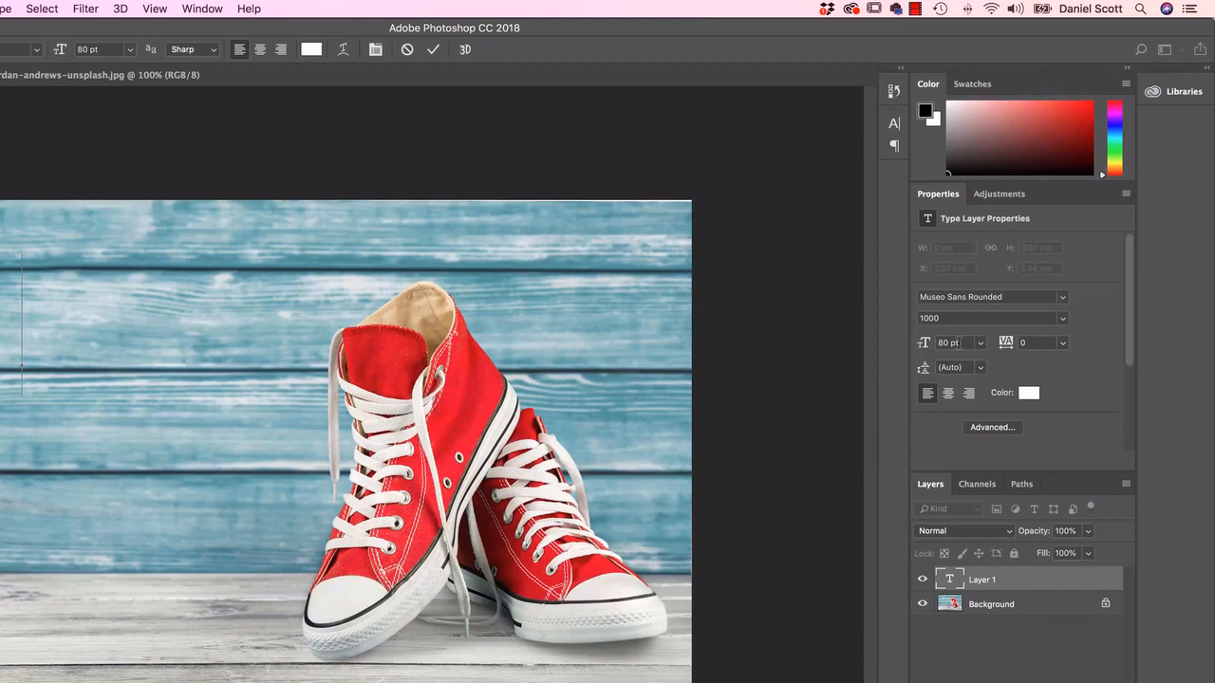
left_click(958, 342)
left_click(1063, 298)
left_click(1063, 298)
left_click(933, 345)
left_click(16, 378)
type("ALL")
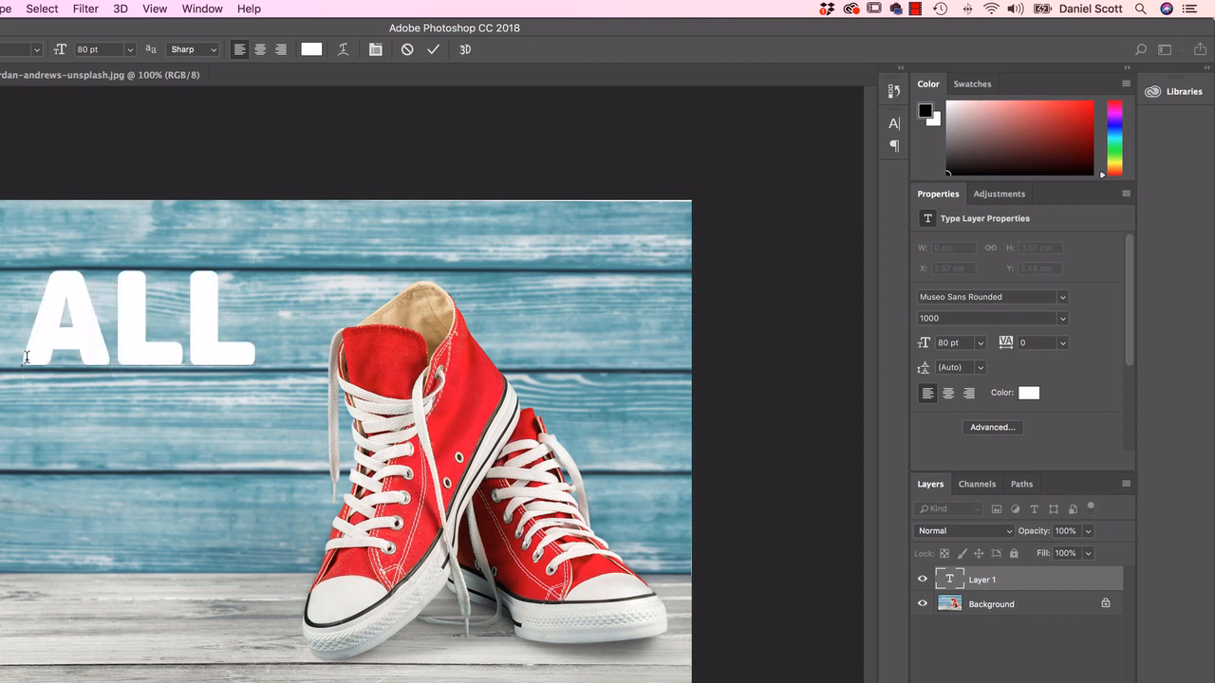
key("Return")
type("STAR")
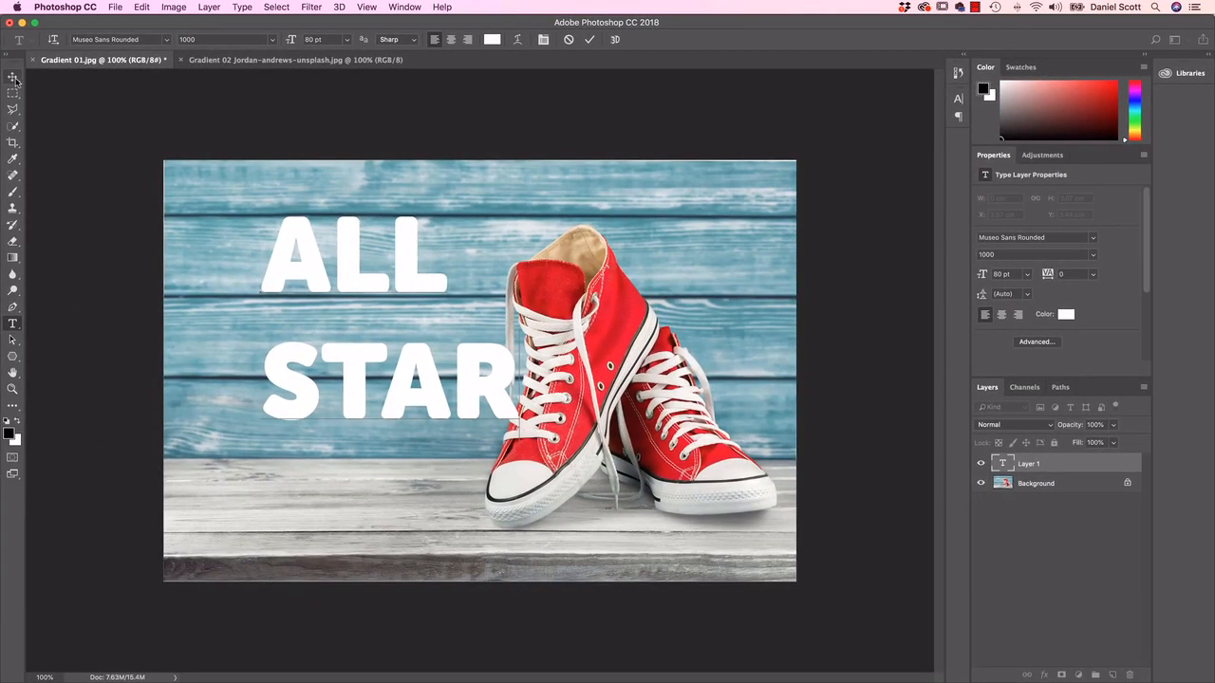
Move the ALL STAR text to about X 1.54 cm, Y 1.82 cm and change its colour to red
left_click(13, 78)
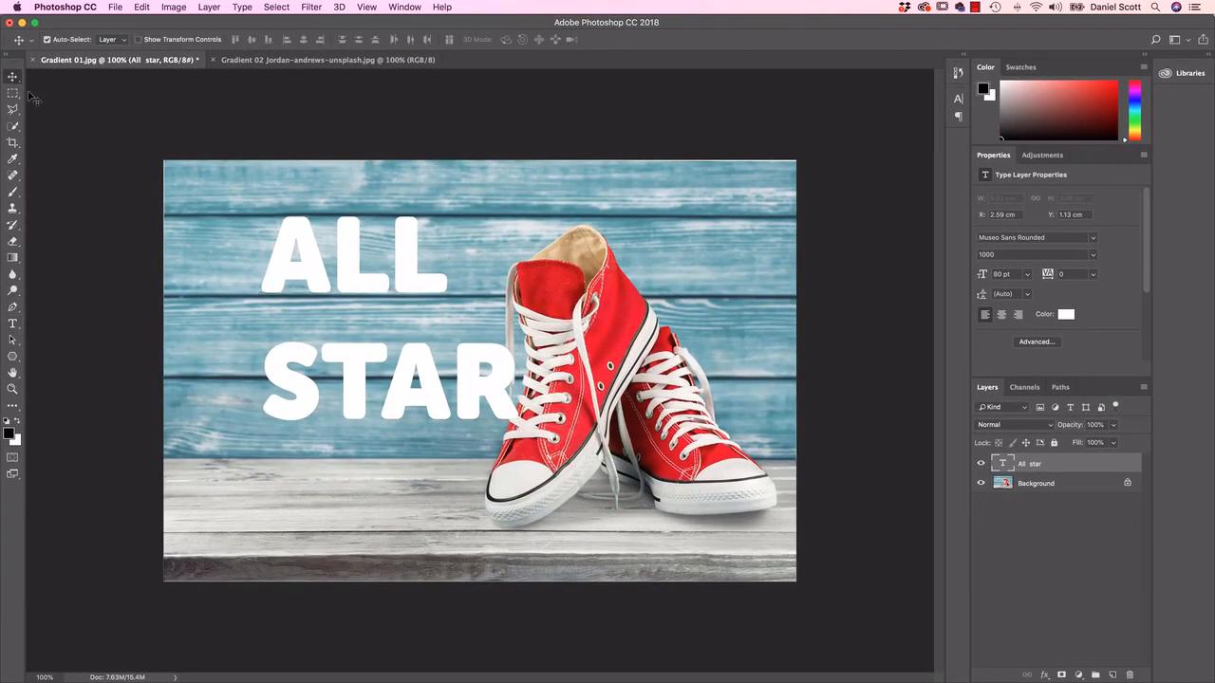
left_click_drag(347, 272, 307, 299)
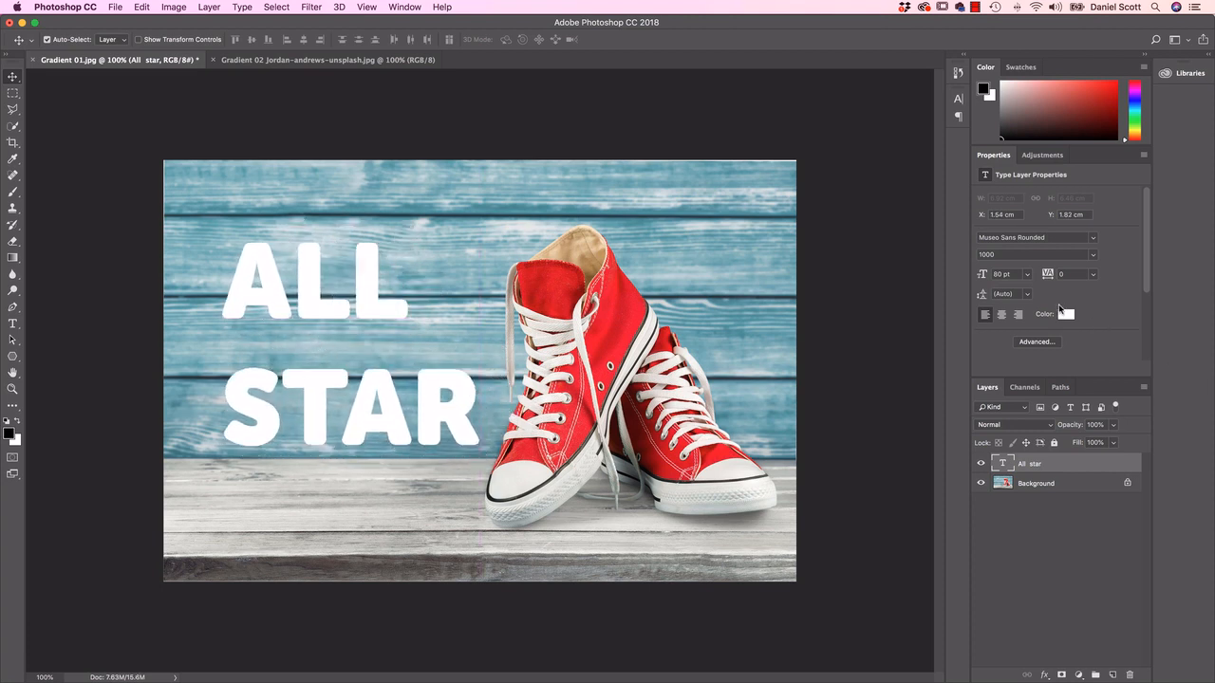
left_click(1065, 315)
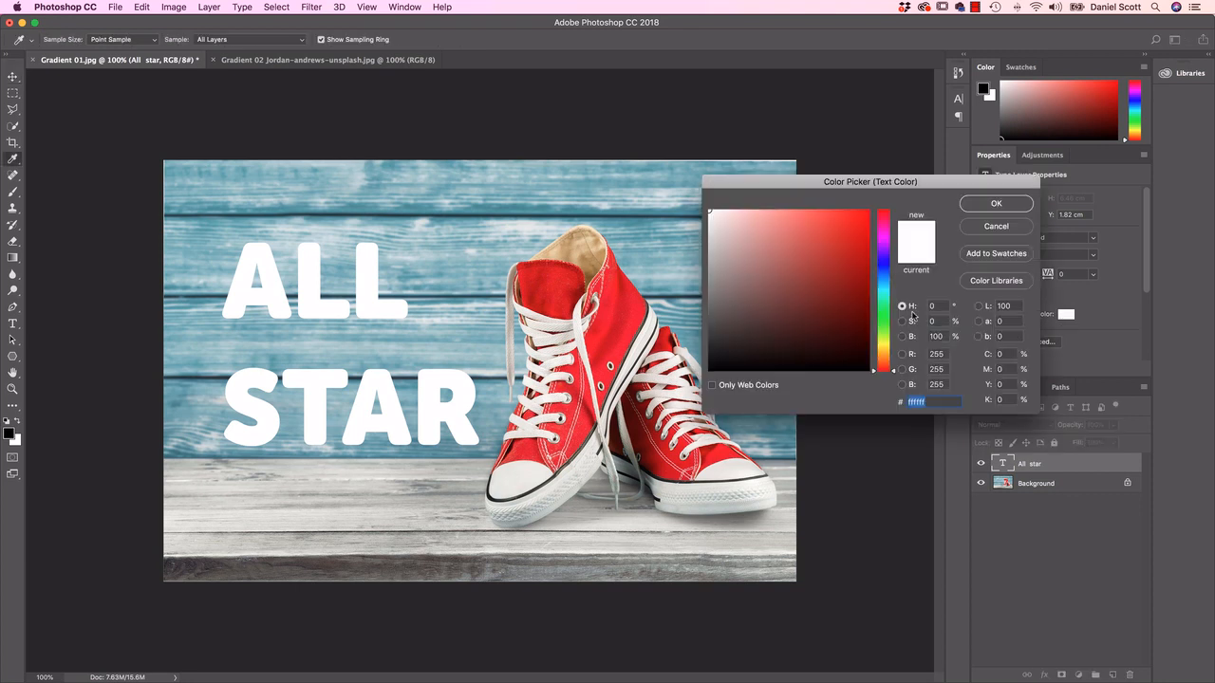
left_click(868, 247)
left_click(1008, 206)
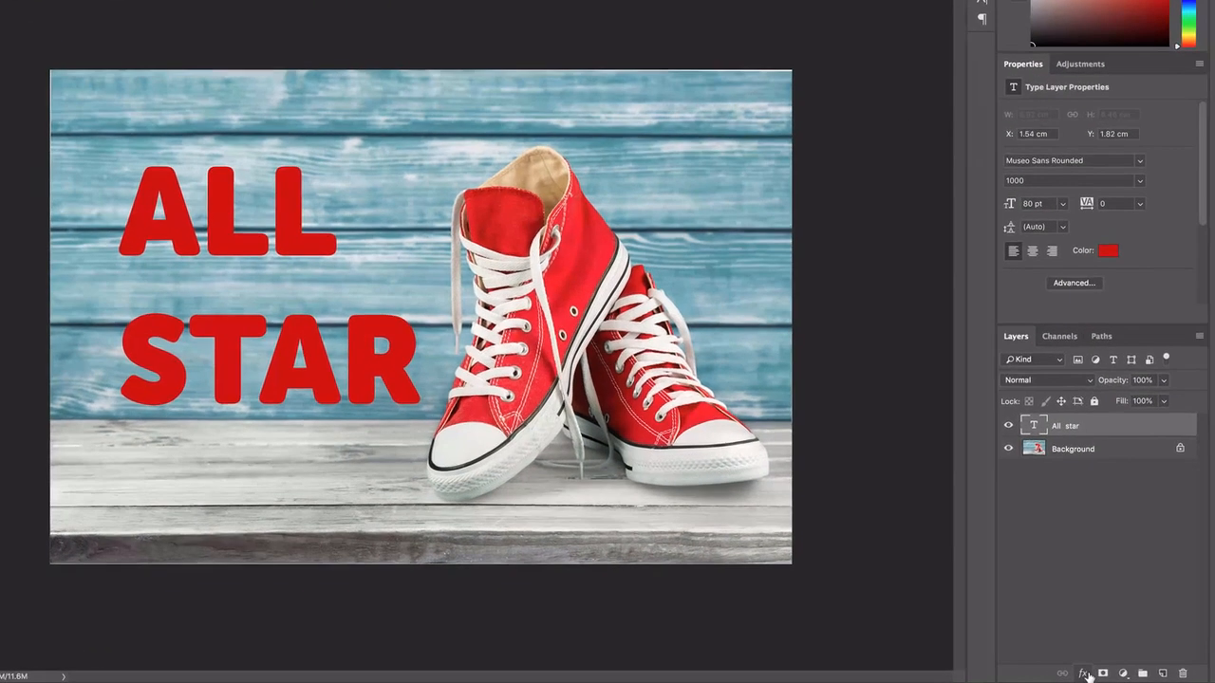
Add a Gradient Overlay effect to the ALL STAR text layer and show the available gradient presets
left_click(1052, 675)
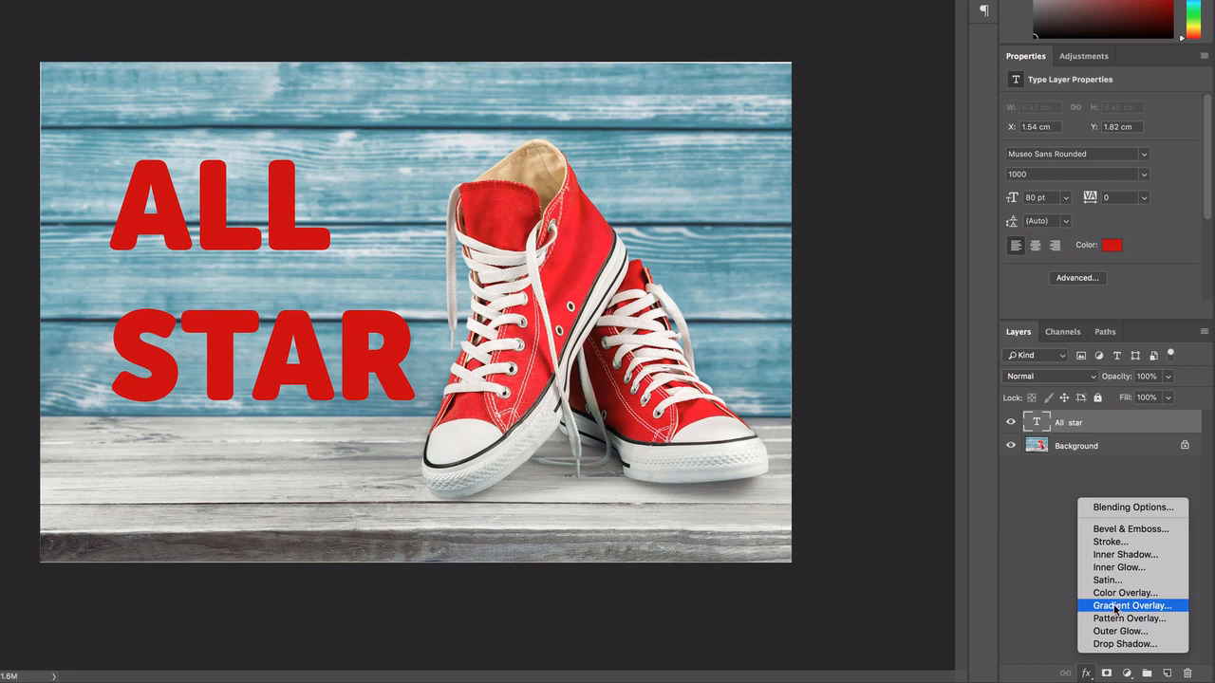
left_click(1114, 607)
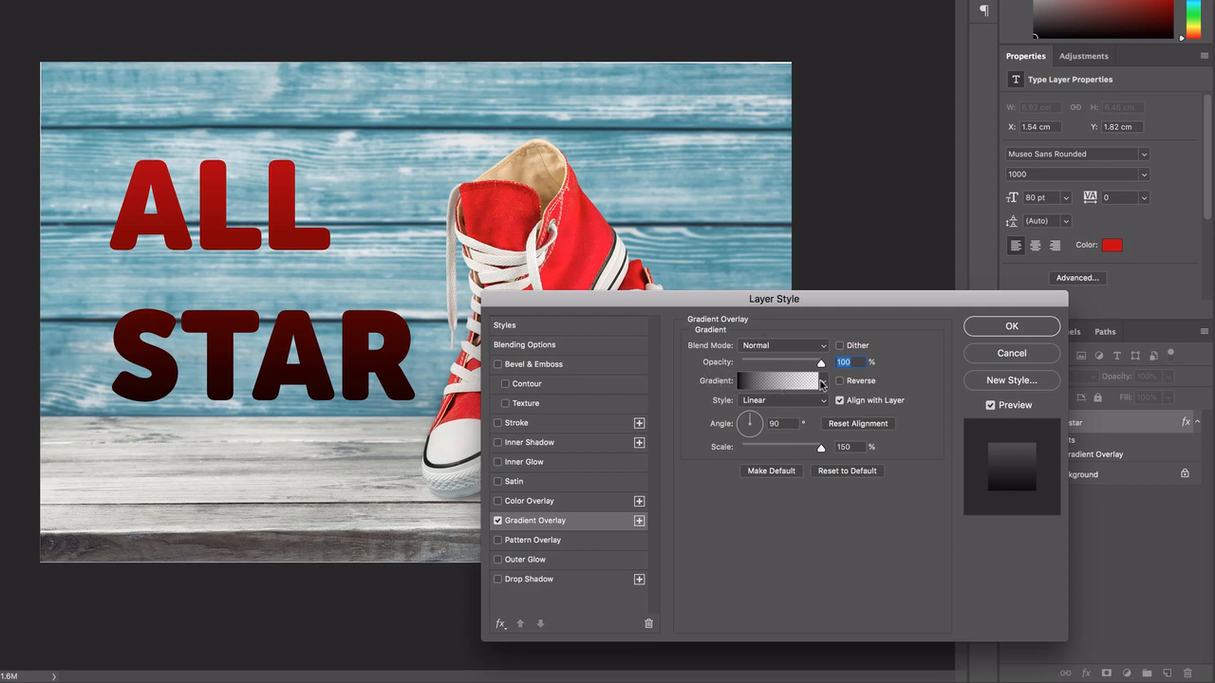
left_click_drag(845, 295, 804, 97)
left_click(783, 183)
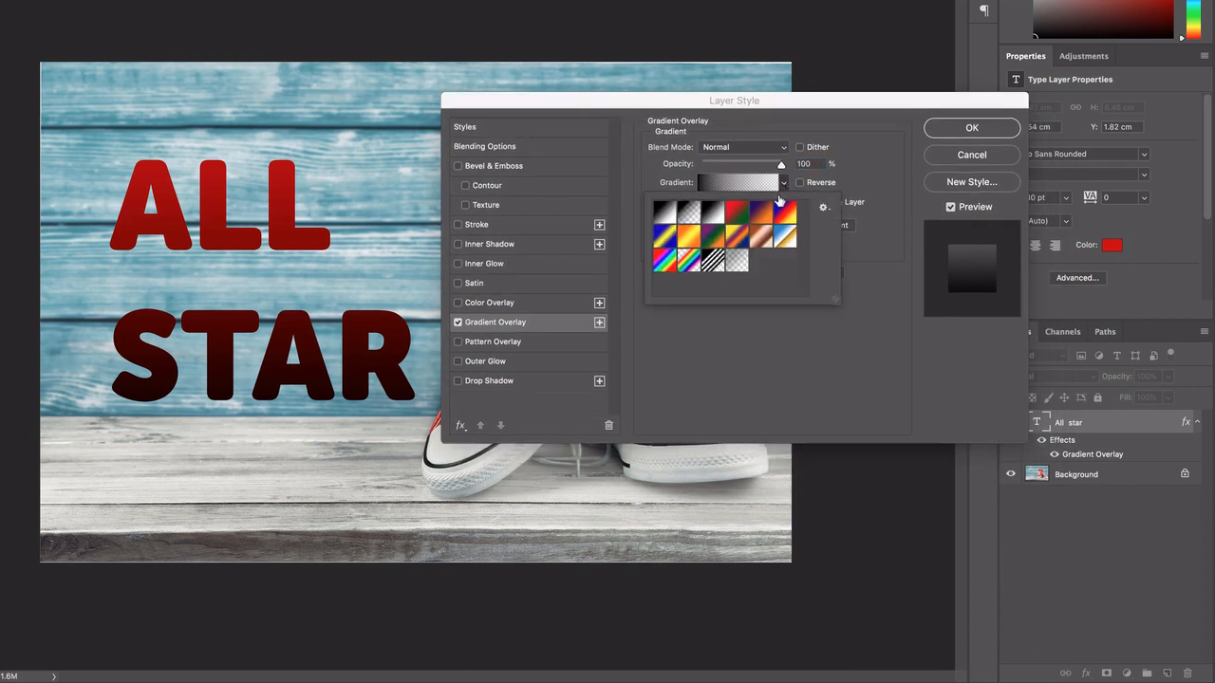
Try out the coloured, metallic, rainbow and striped gradient presets on the ALL STAR text
left_click(670, 217)
left_click(728, 216)
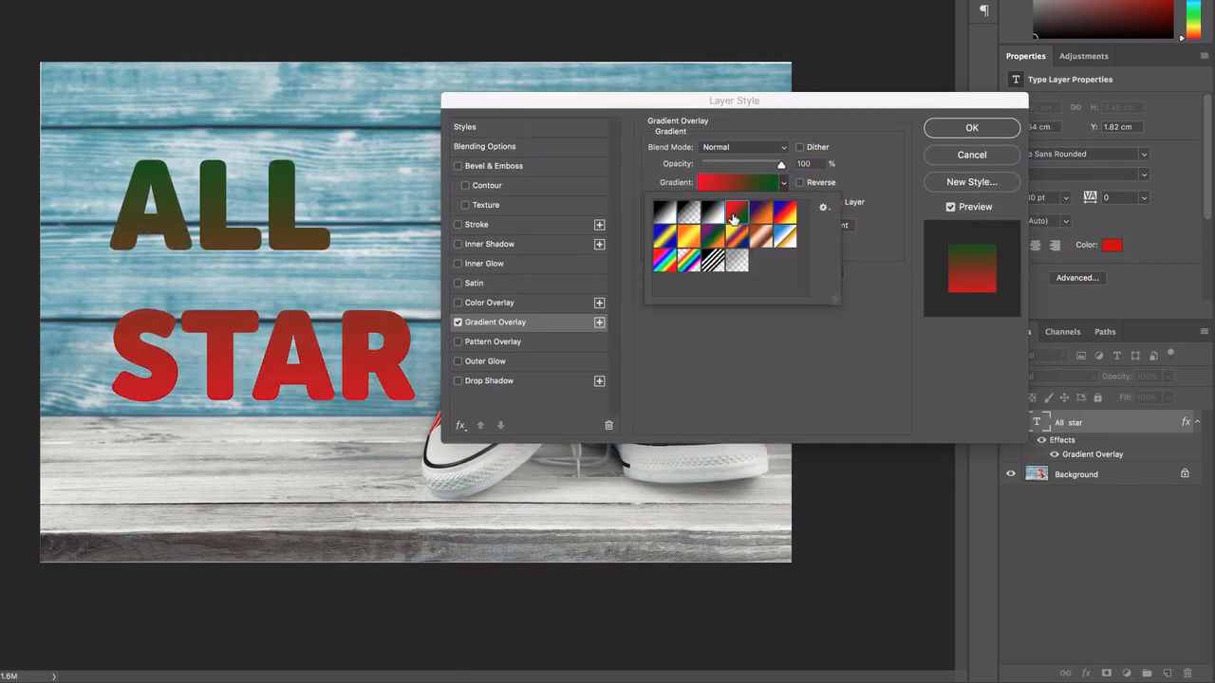
left_click(760, 217)
left_click(786, 218)
left_click(785, 236)
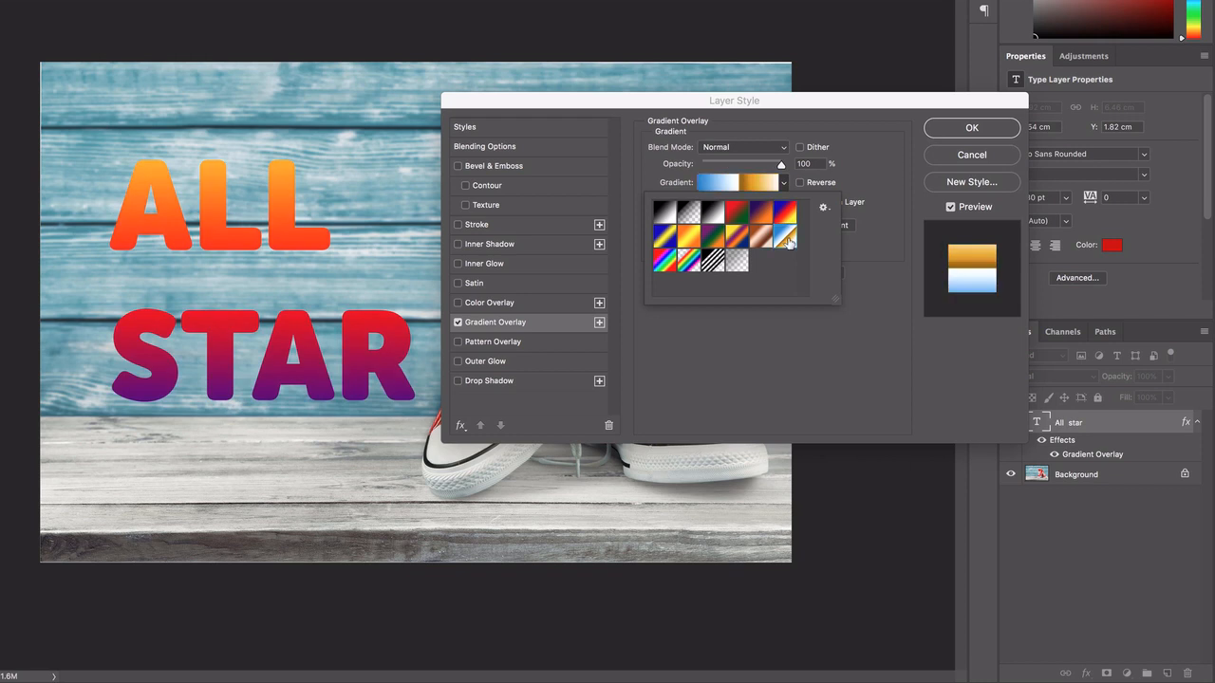
left_click(760, 236)
left_click(736, 236)
left_click(735, 242)
left_click(710, 243)
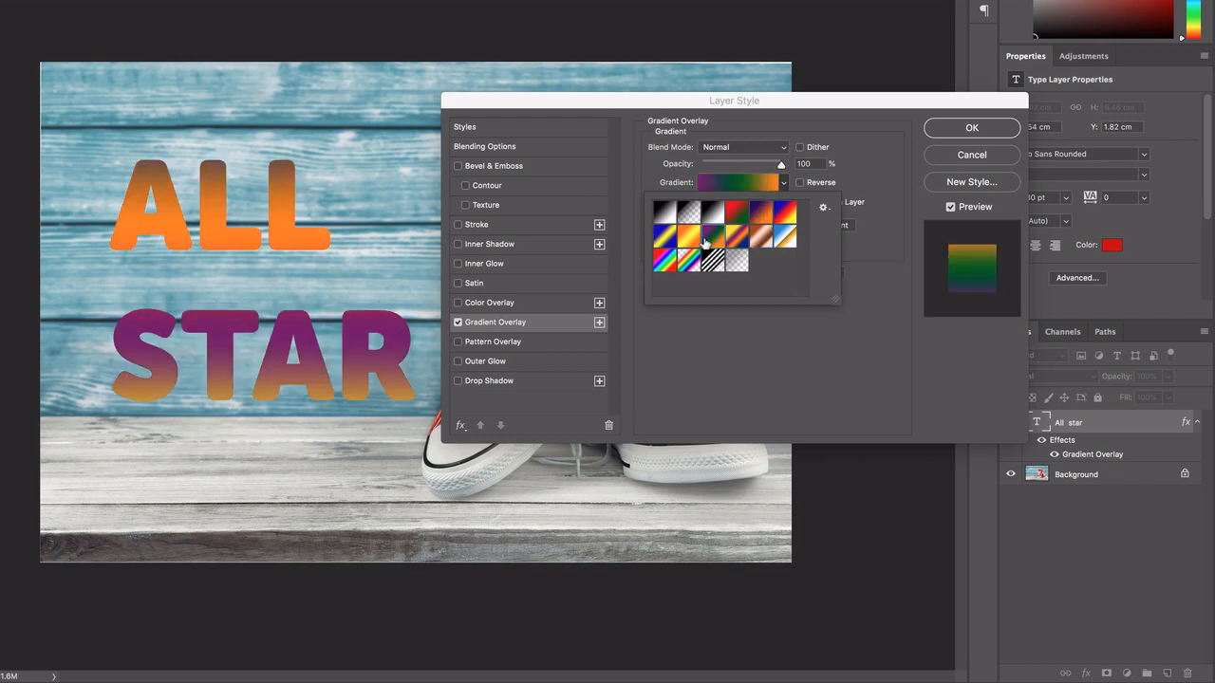
left_click(687, 242)
left_click(664, 243)
left_click(664, 264)
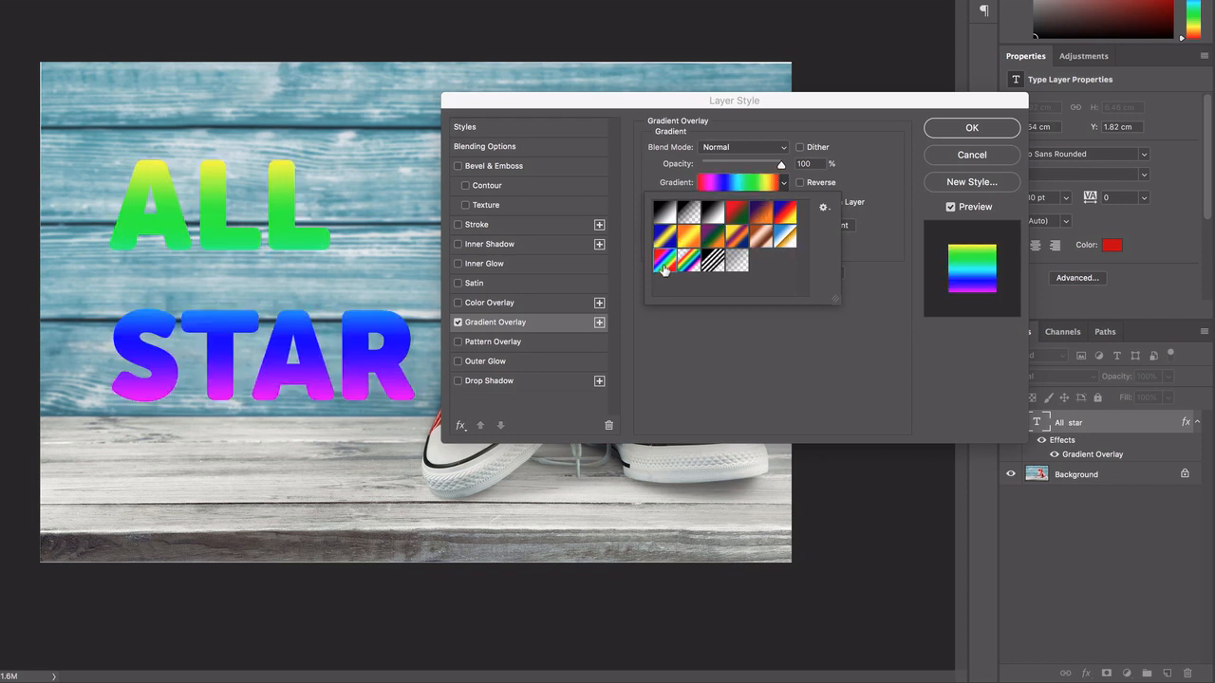
left_click(691, 266)
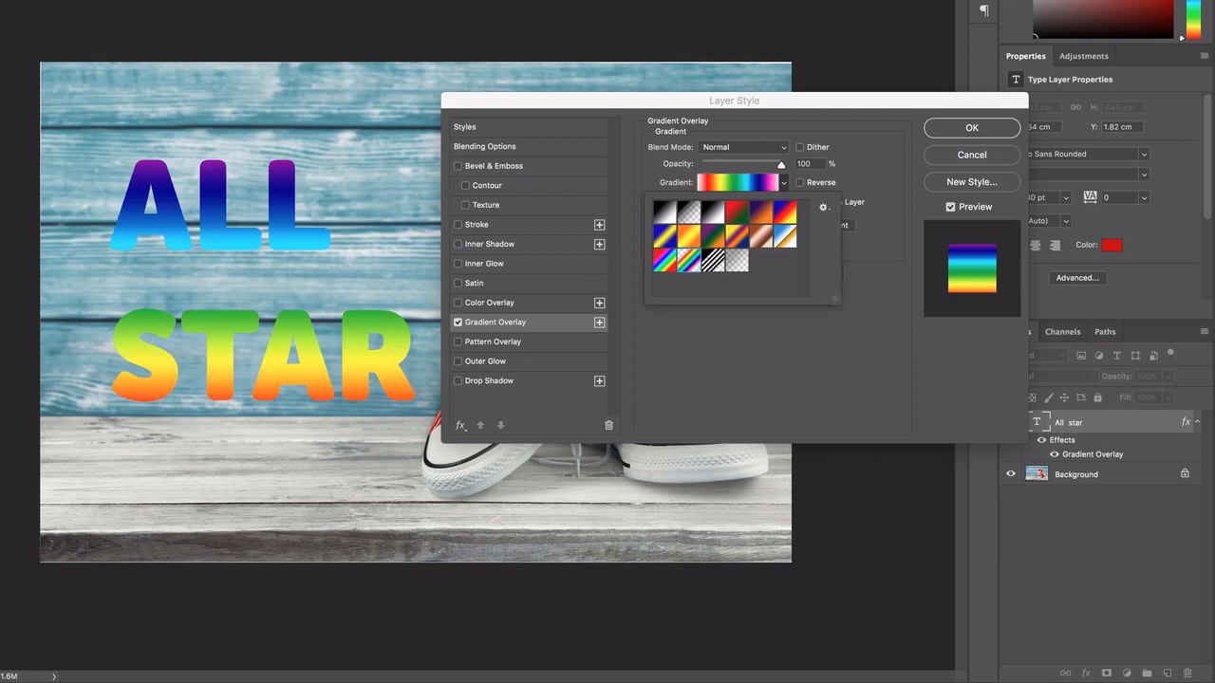
left_click(664, 266)
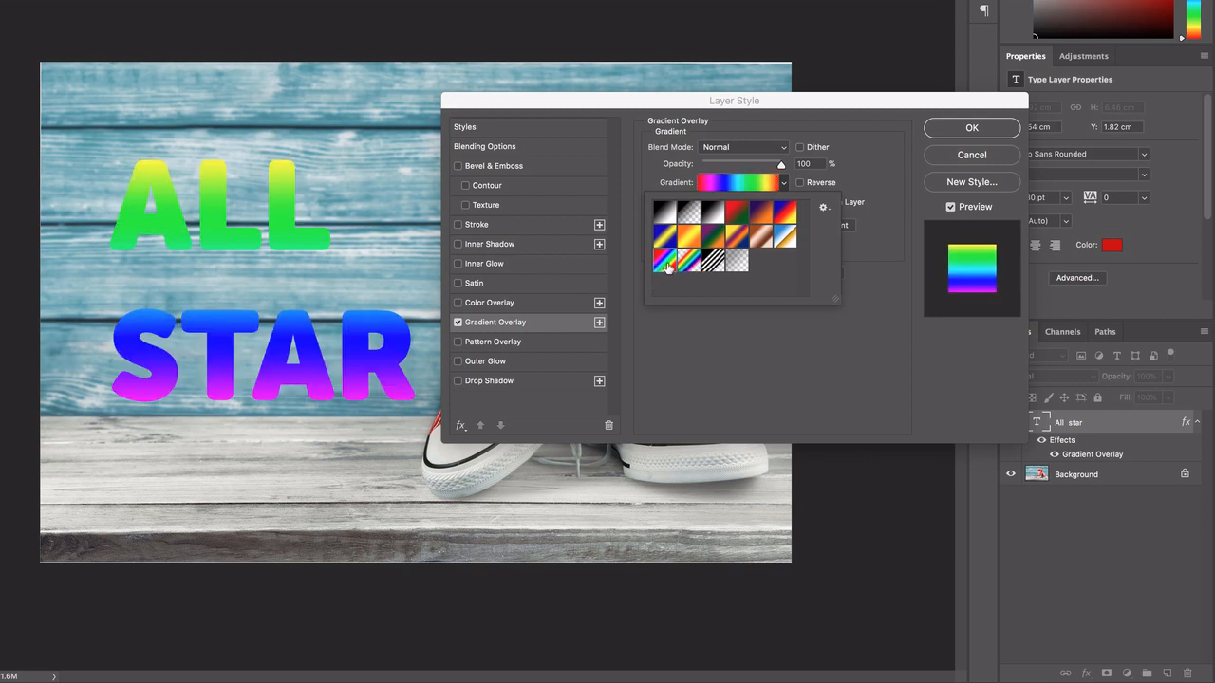
left_click(714, 262)
left_click(684, 265)
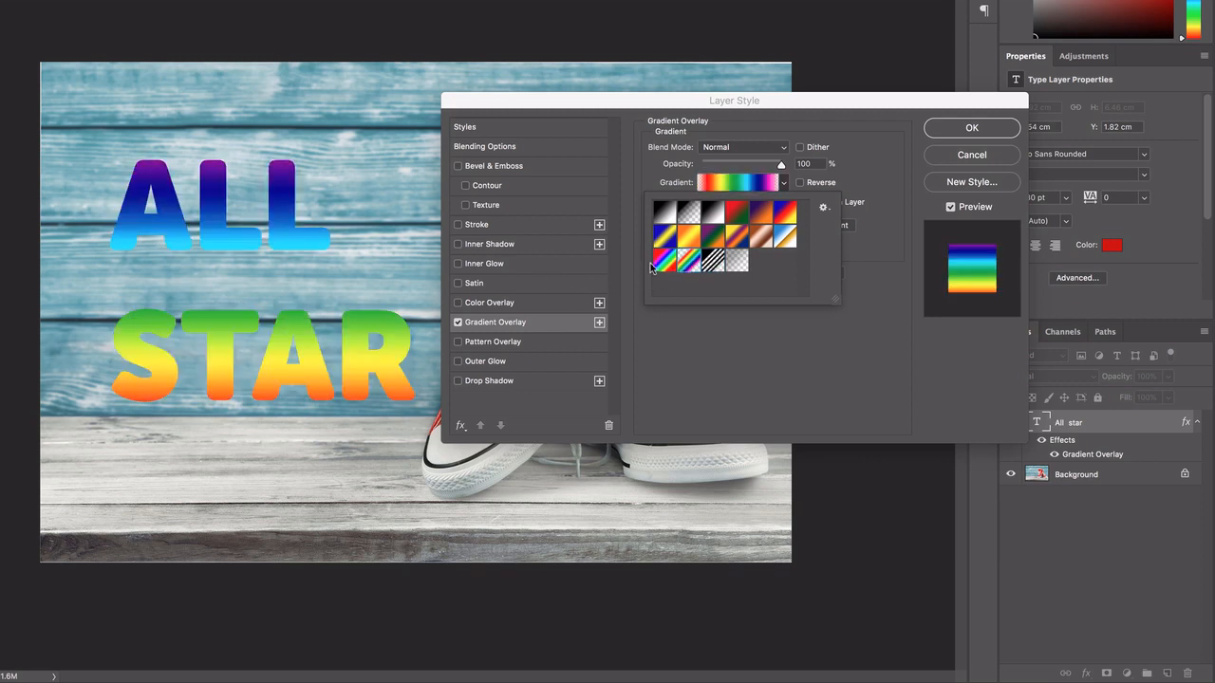
Apply the black-to-white Foreground to Background preset to the overlay and open that gradient for editing
left_click(665, 212)
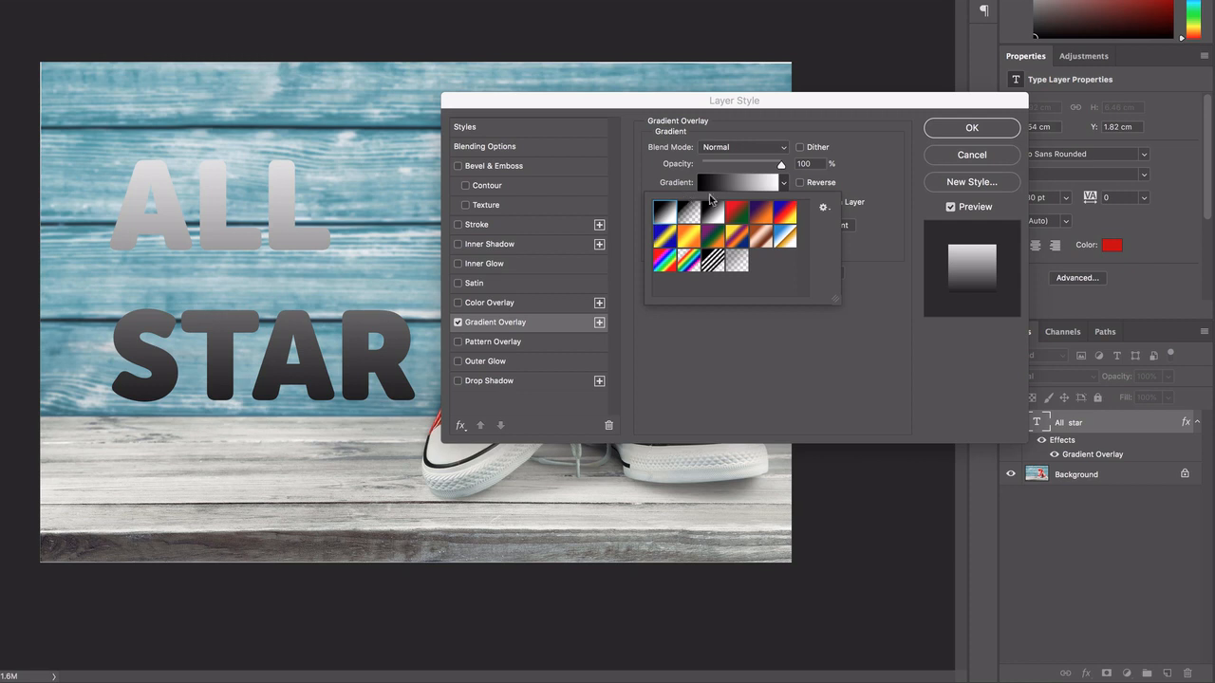
left_click(784, 181)
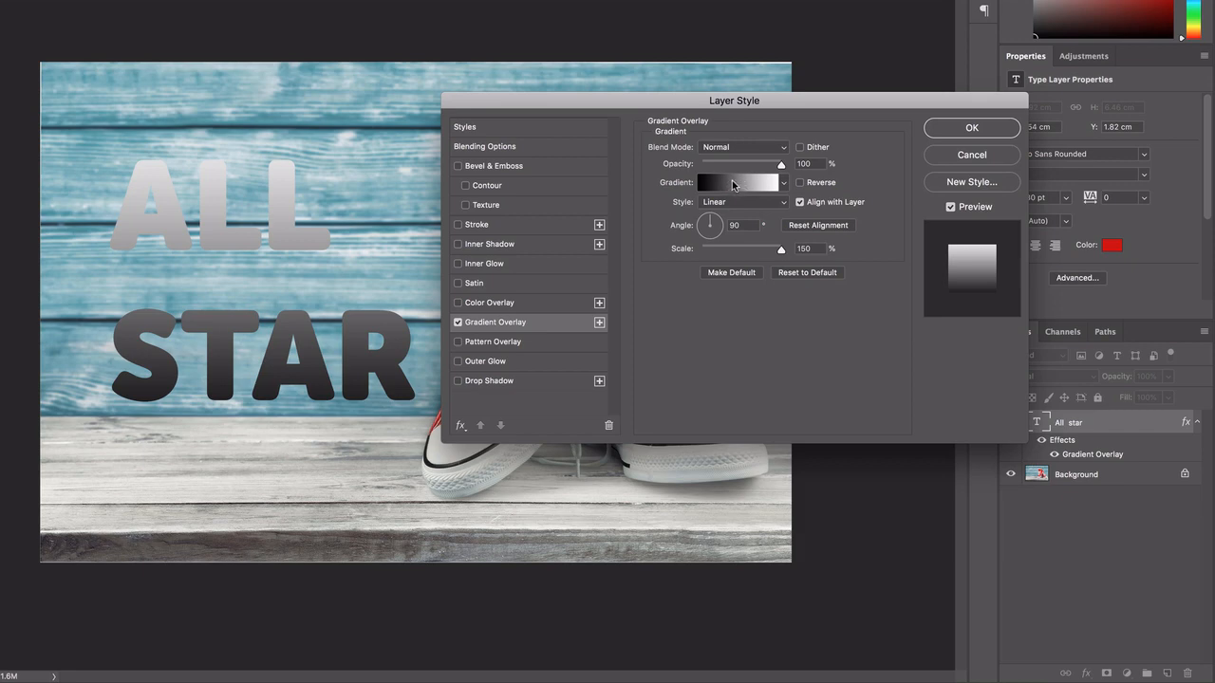
left_click(745, 187)
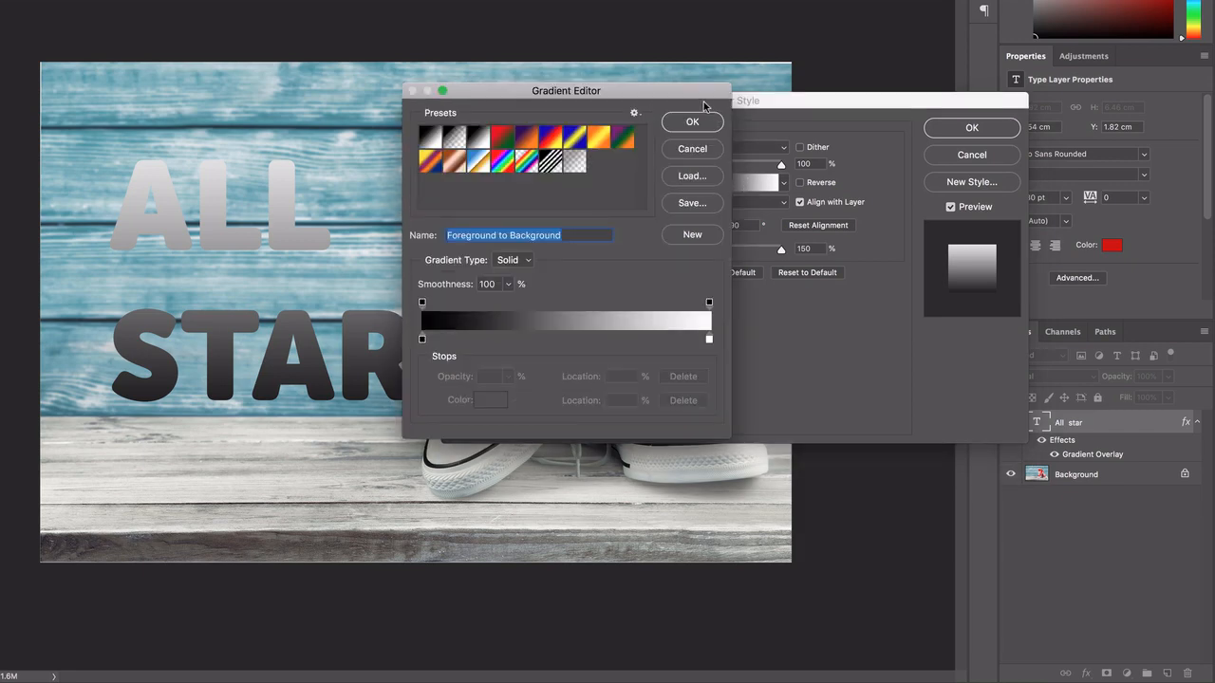
mouse_move(703, 101)
left_mouse_down()
mouse_move(353, 104)
mouse_move(451, 59)
mouse_move(663, 103)
mouse_move(773, 105)
mouse_move(697, 111)
left_mouse_up()
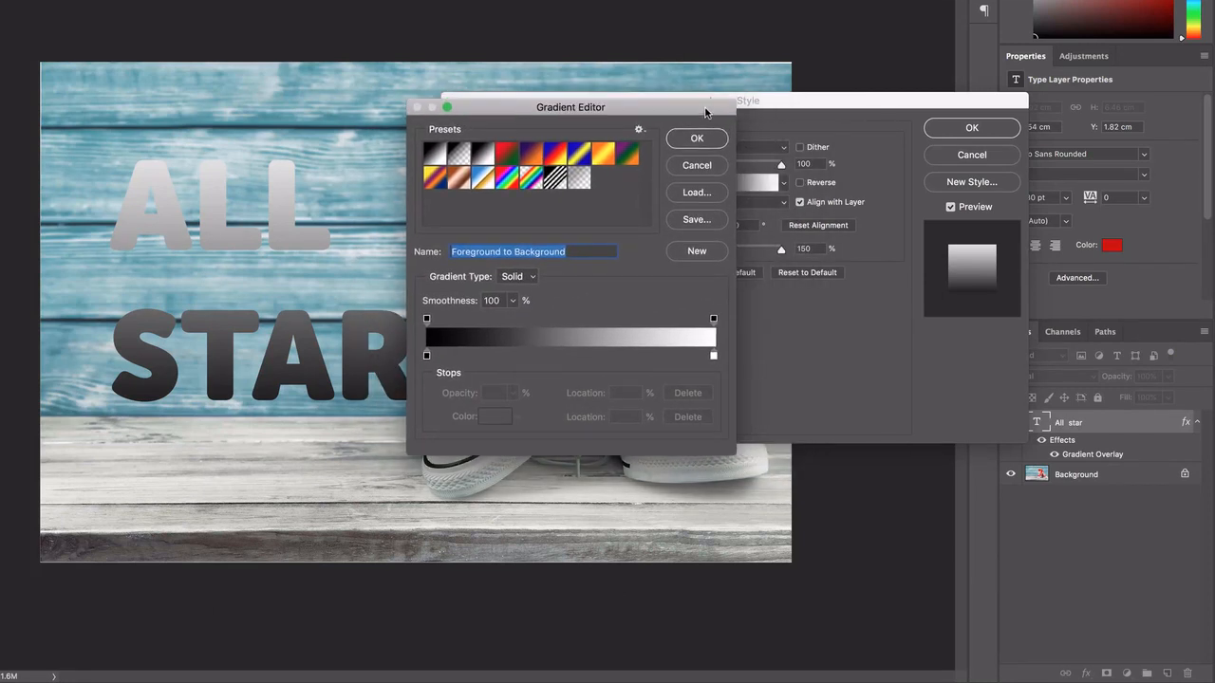
Set the gradient's black starting colour stop to bright blue 0aade3
double_click(426, 356)
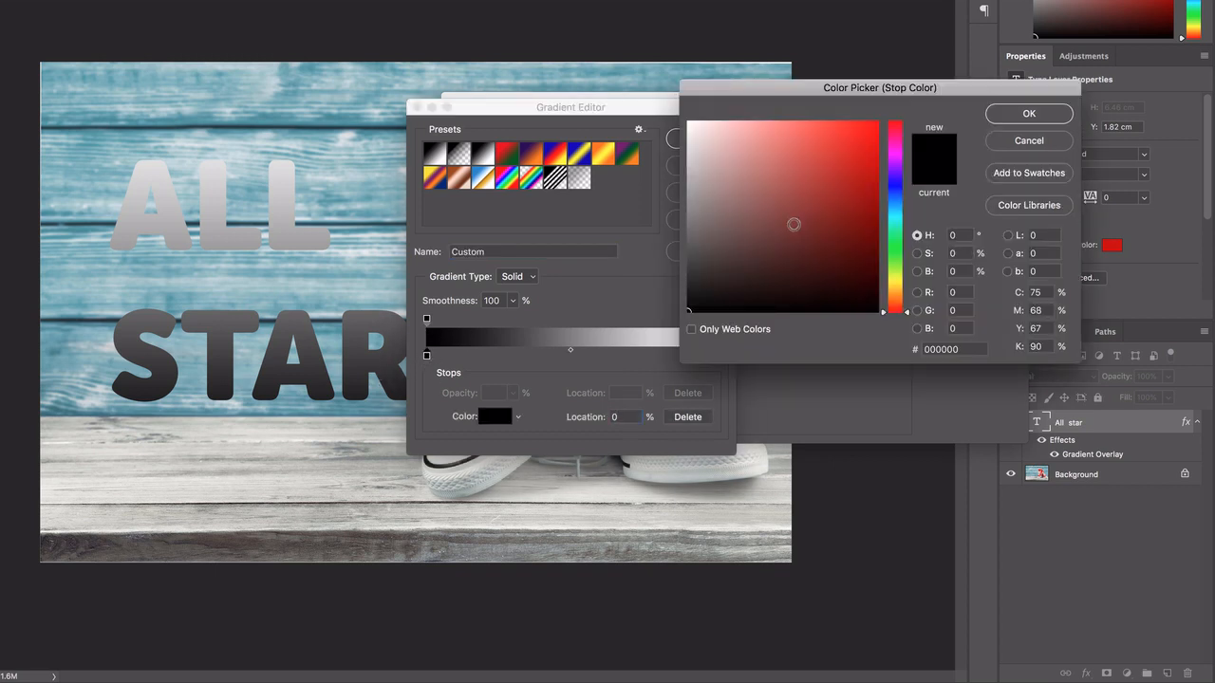
left_click_drag(909, 314, 906, 209)
left_click(870, 142)
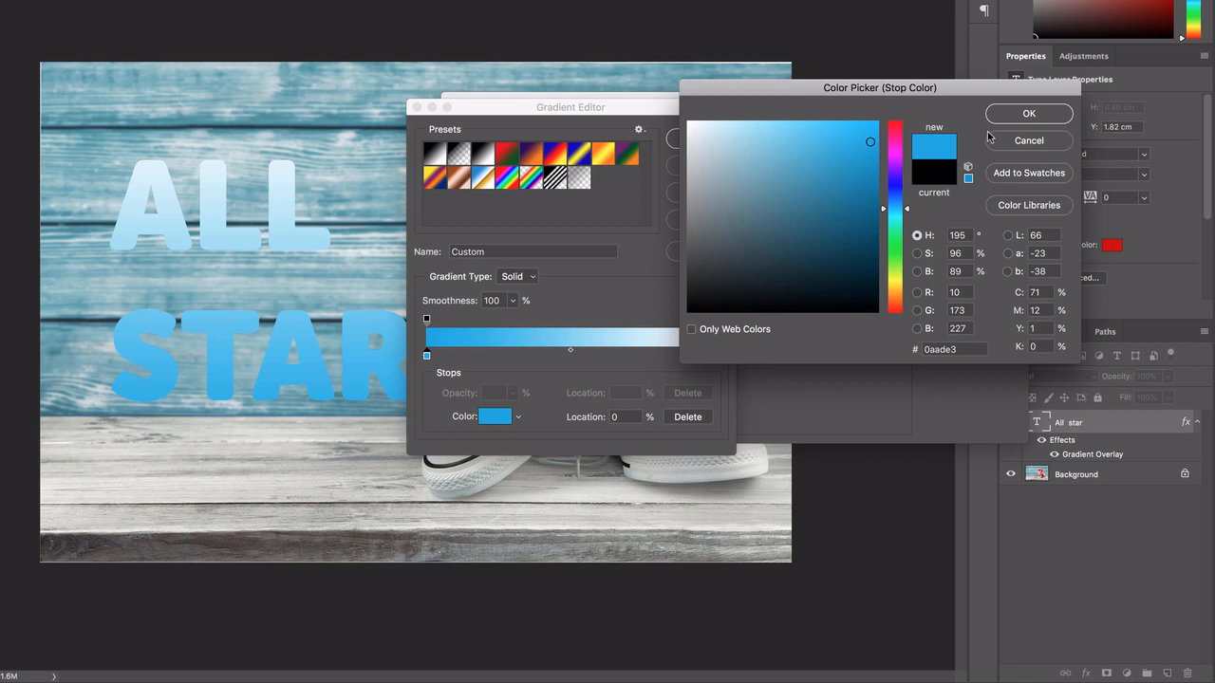
left_click(1029, 113)
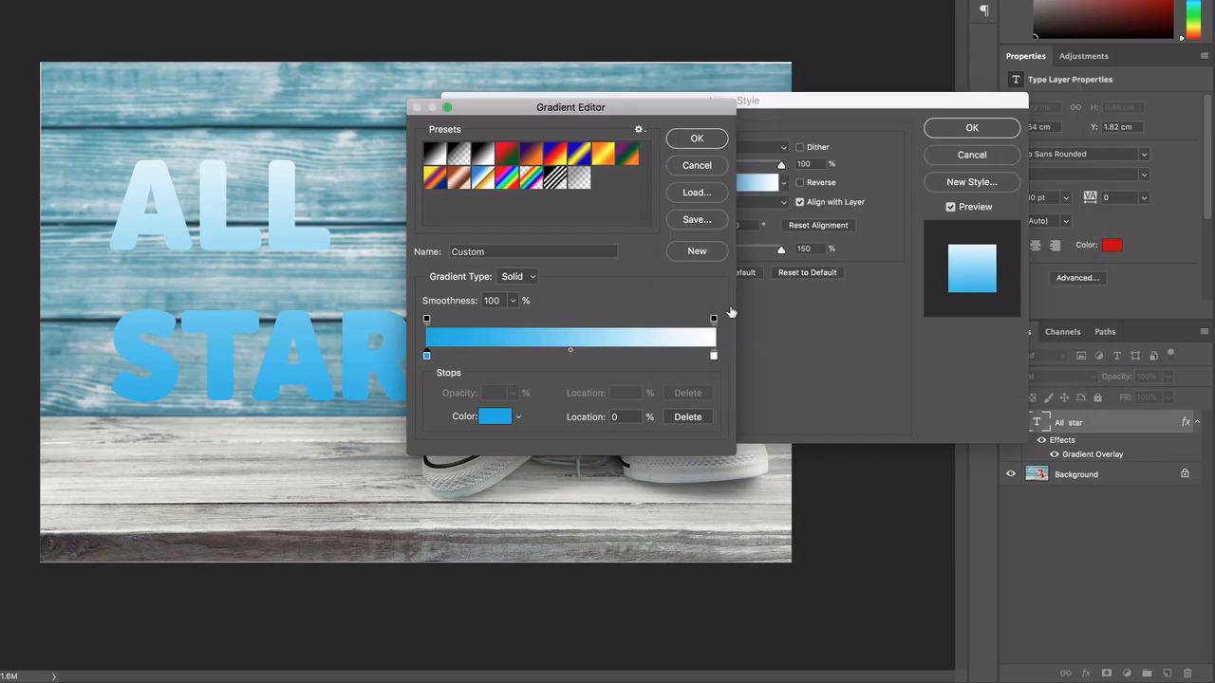
Set the gradient's white end colour stop to magenta d21ee7 and accept the edited gradient
double_click(714, 356)
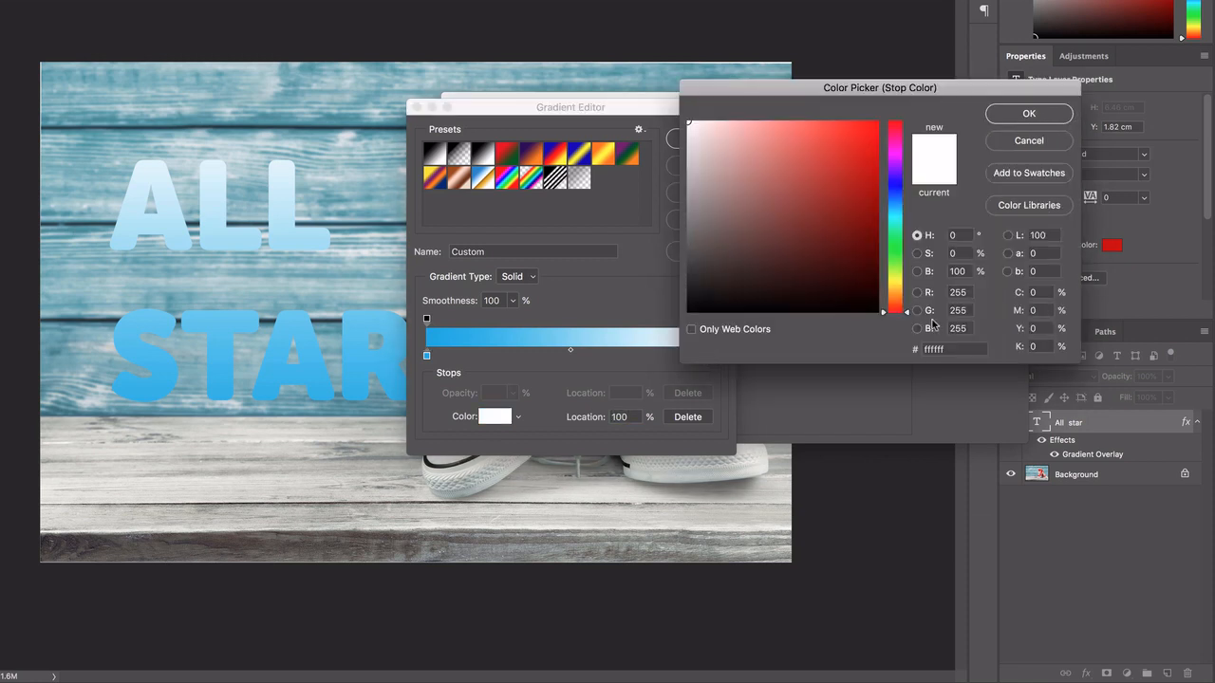
left_click_drag(907, 317, 909, 155)
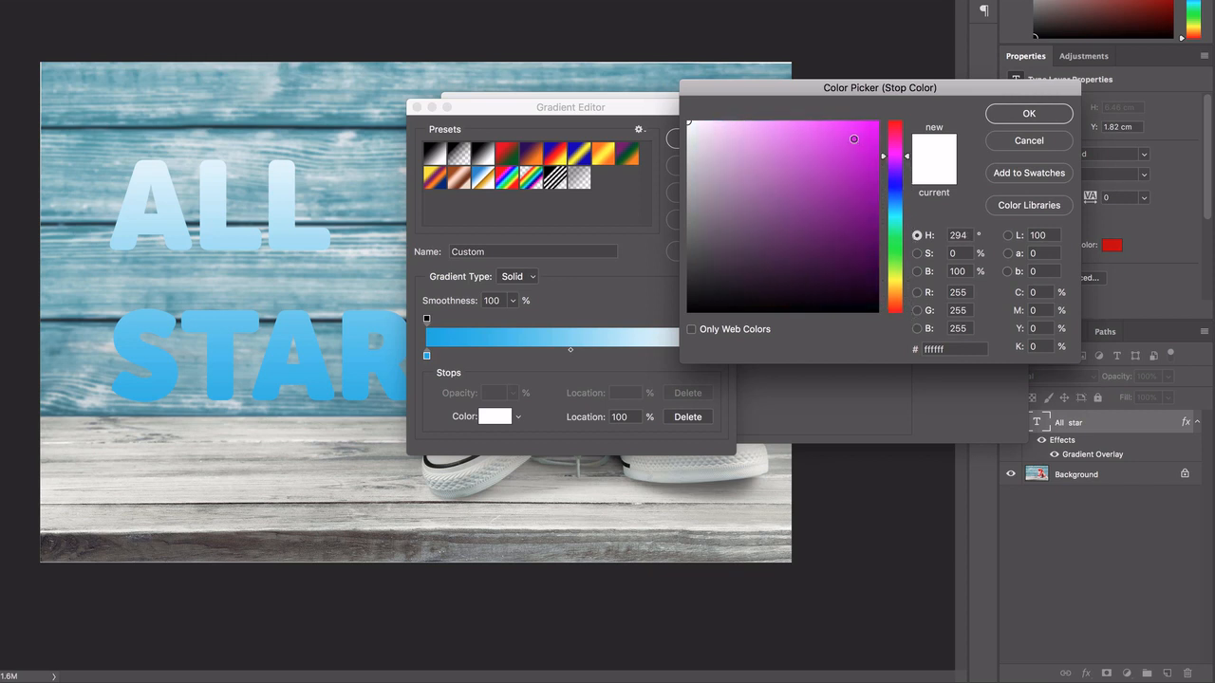
left_click(853, 139)
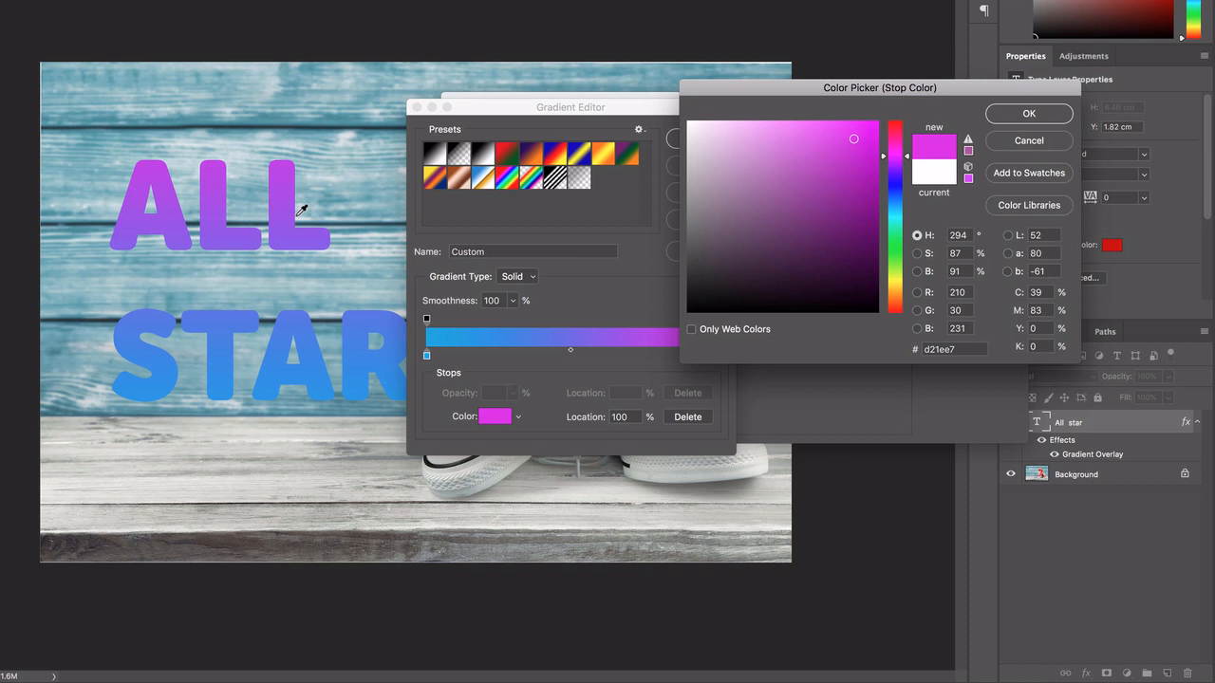
left_click(1066, 120)
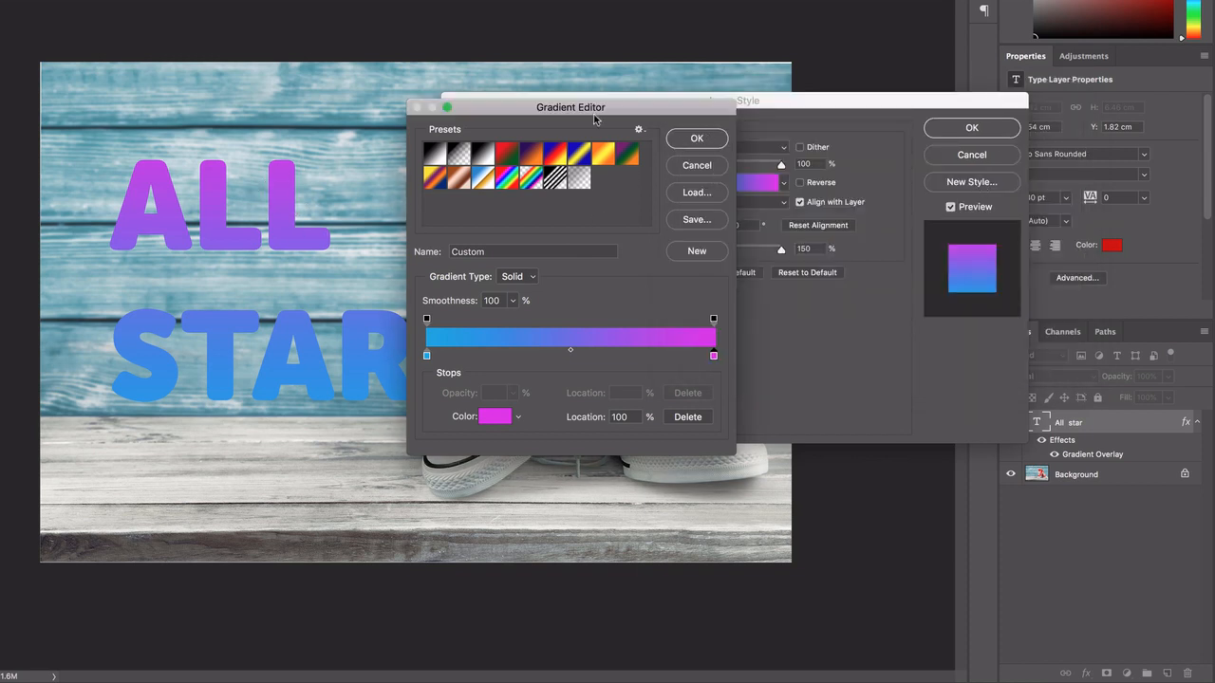
left_click(705, 142)
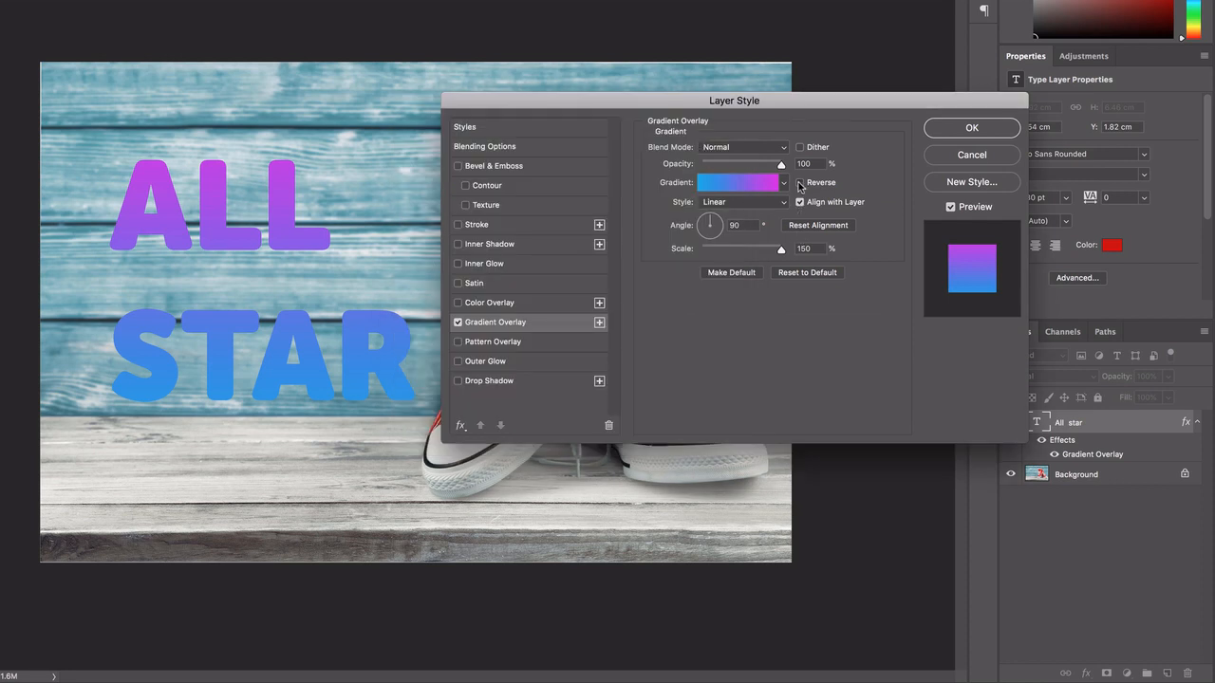
Try the gradient overlay reversed, and with its angle rotated to 177°
left_click(800, 183)
left_click(800, 183)
left_click(703, 218)
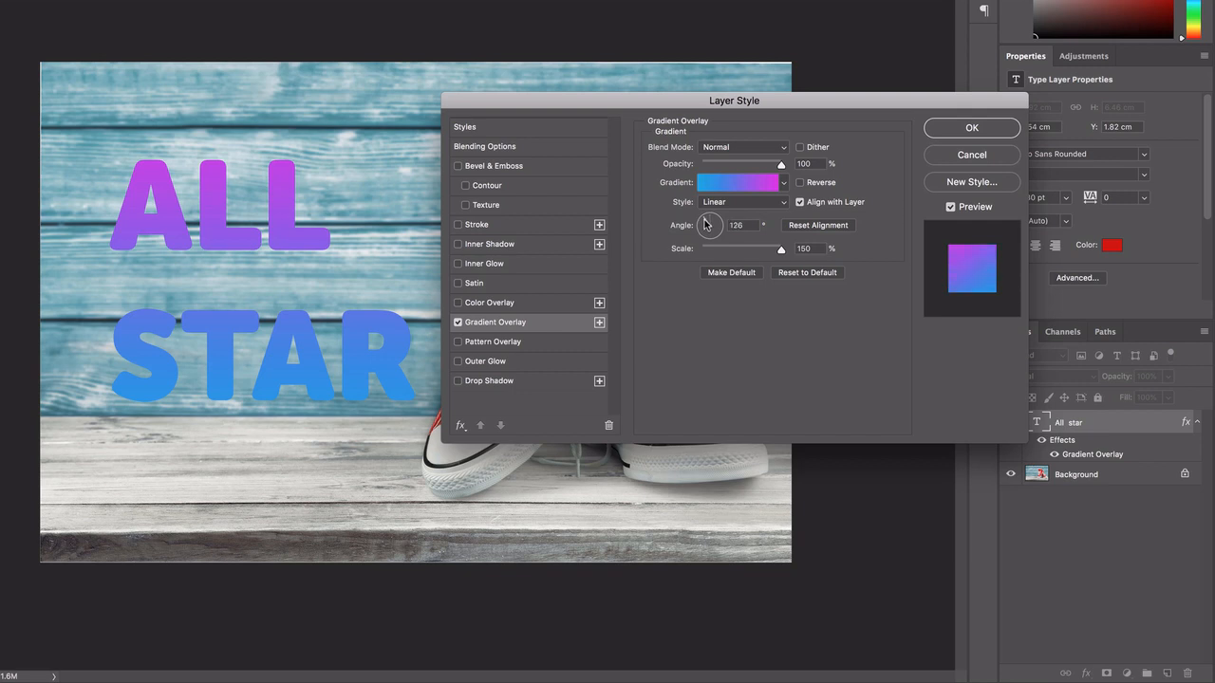
mouse_move(703, 223)
left_mouse_down()
mouse_move(690, 232)
mouse_move(700, 230)
left_mouse_up()
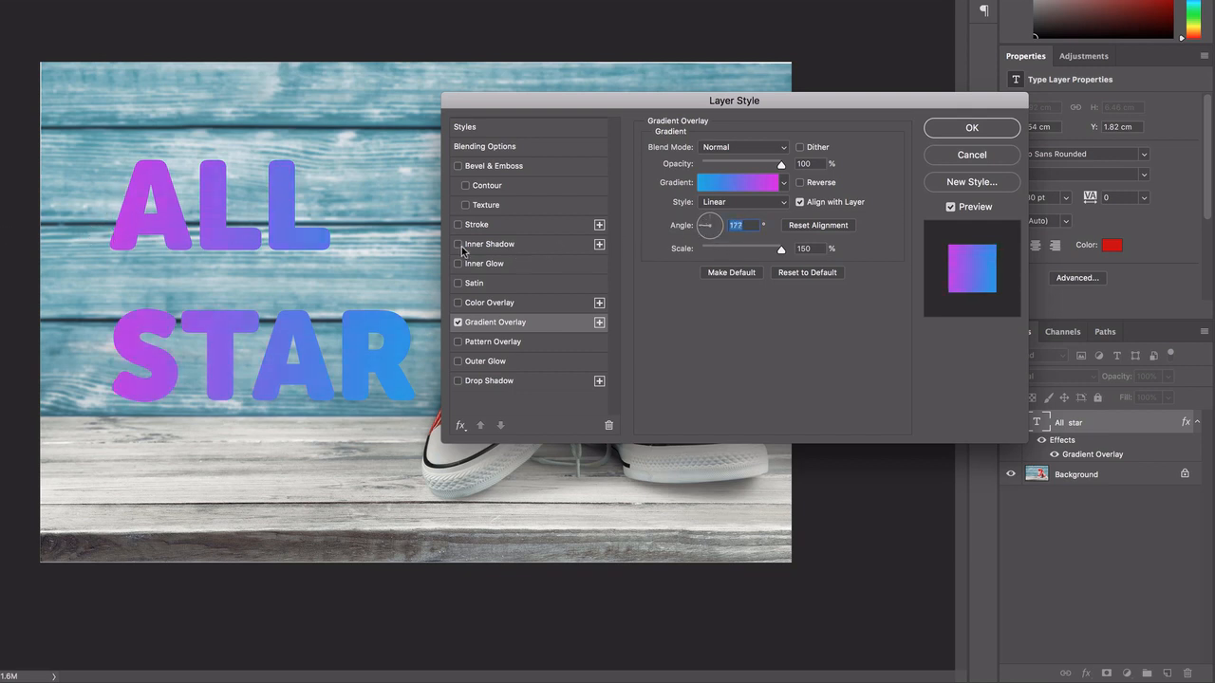
Turn the gradient overlay's angle back to nearly vertical and set its style to Radial
left_click_drag(711, 232, 708, 231)
left_click(746, 208)
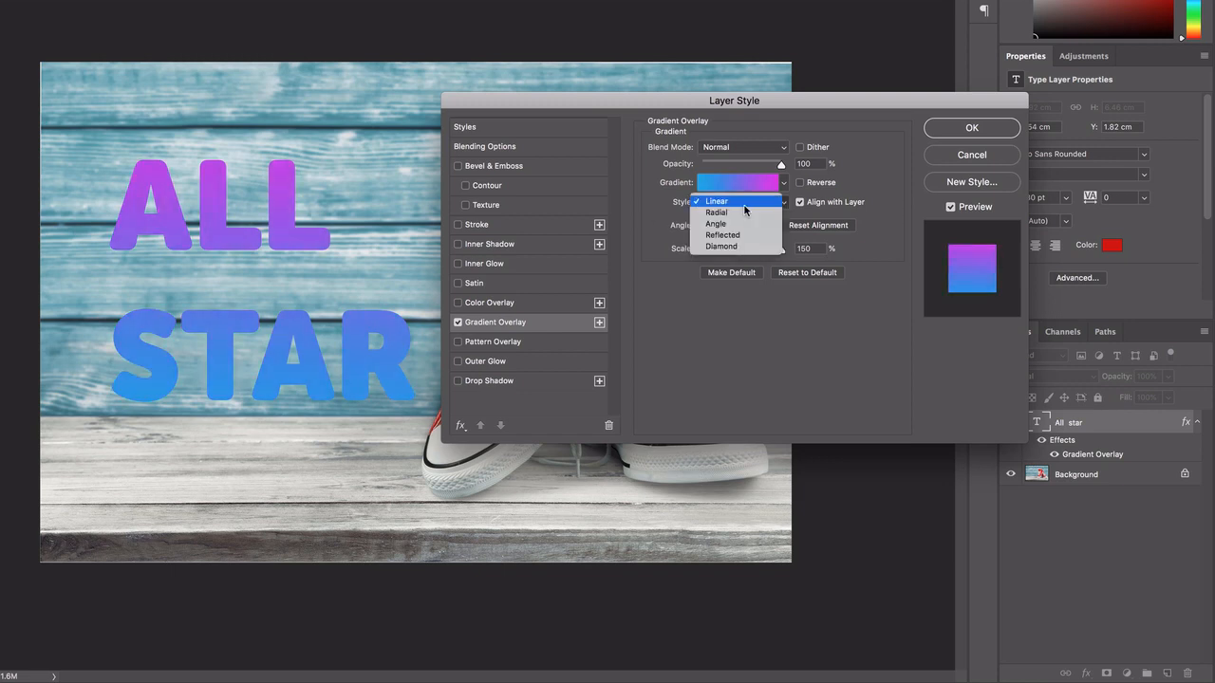
left_click(741, 215)
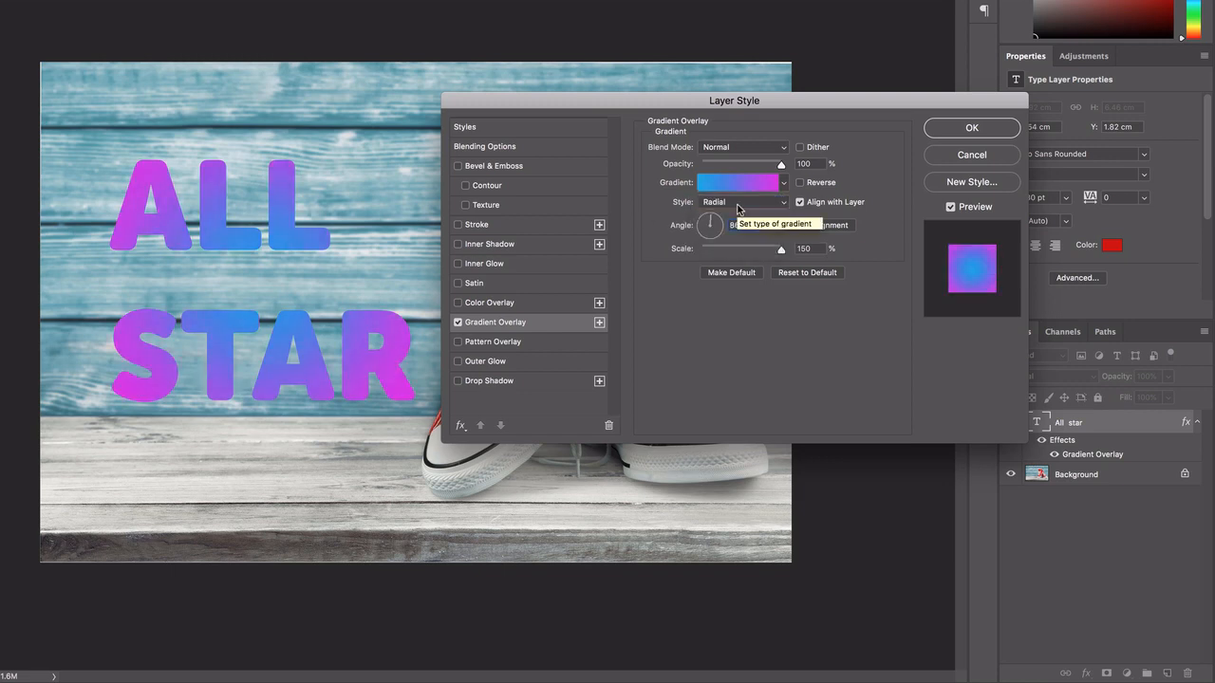
Try the gradient overlay with the Angle style and with the Reflected style
left_click(738, 206)
left_click(731, 216)
left_click(732, 205)
left_click(721, 215)
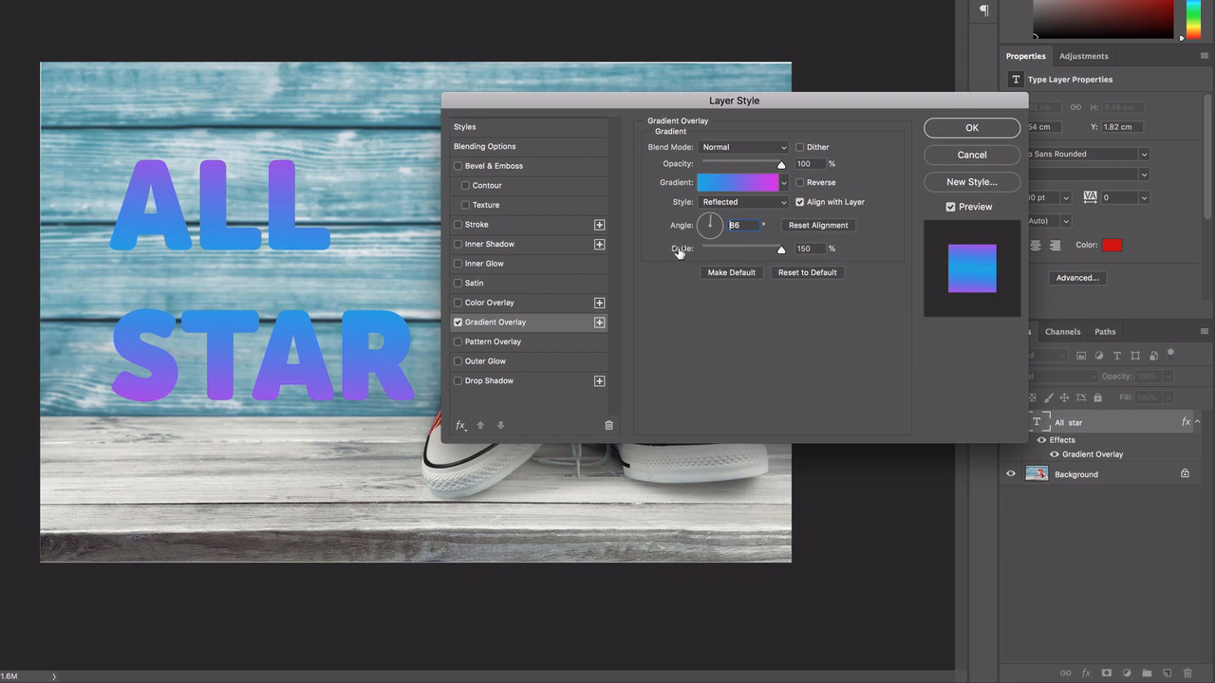
Set the gradient overlay's style to Linear and its scale to 100%
left_click(733, 202)
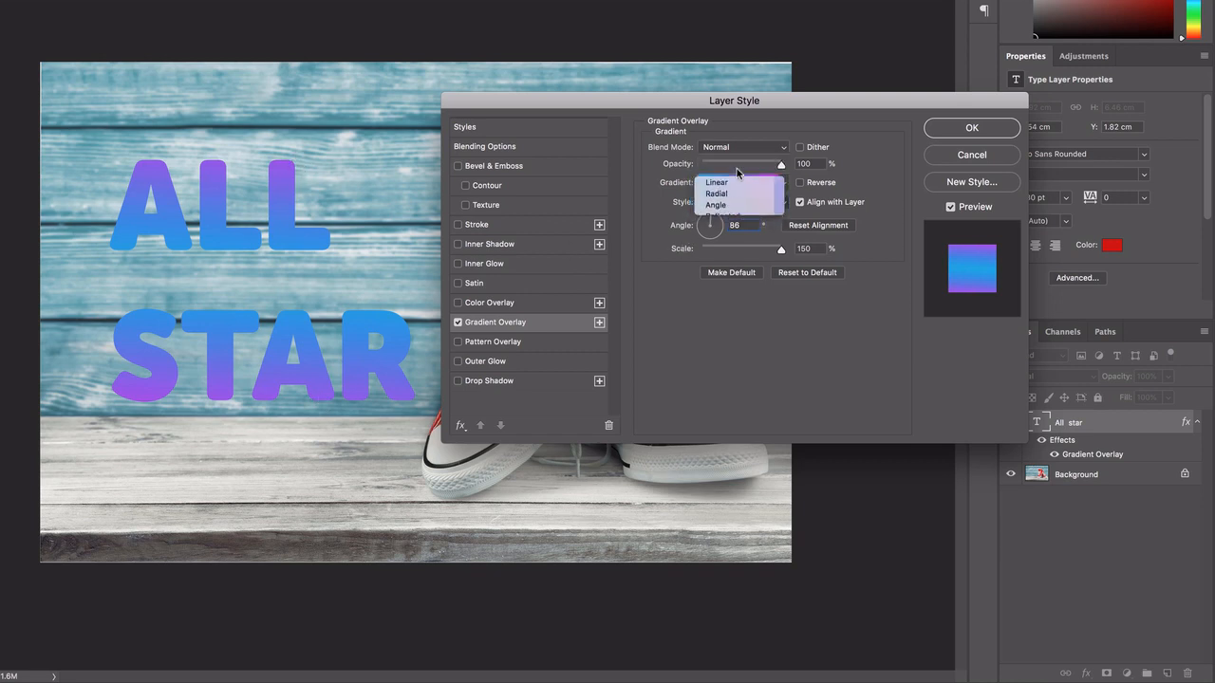
left_click(737, 169)
left_click_drag(778, 252, 716, 253)
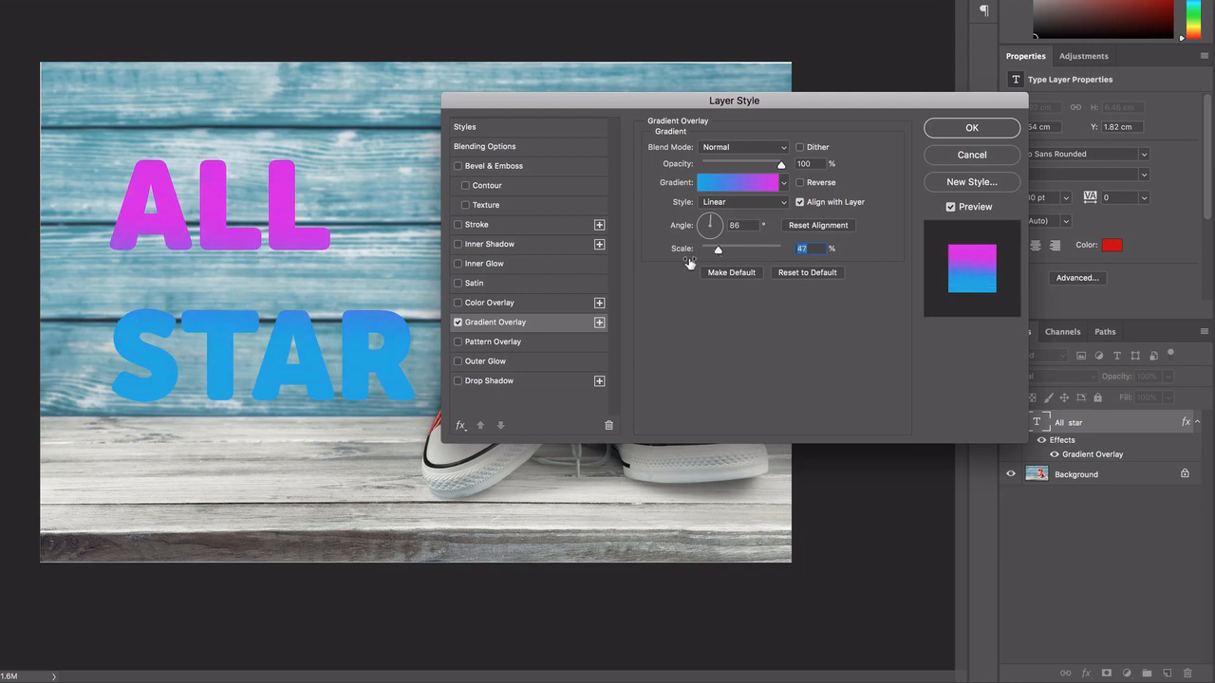
left_click_drag(747, 252, 753, 252)
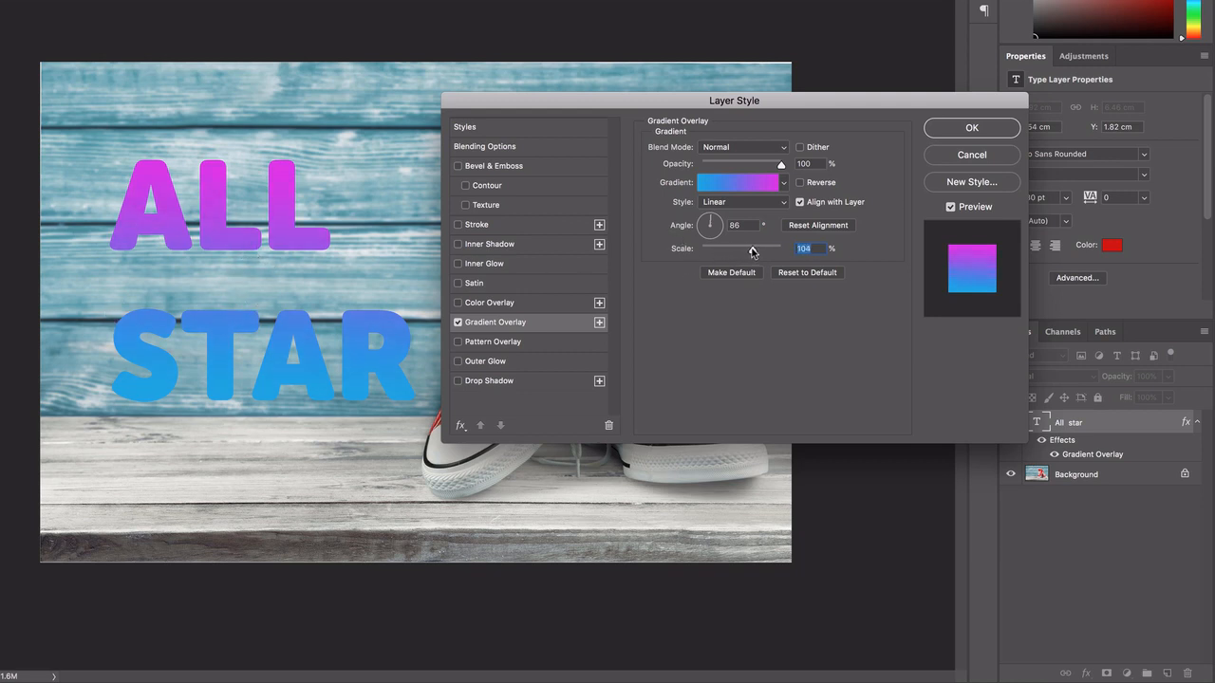
type("100")
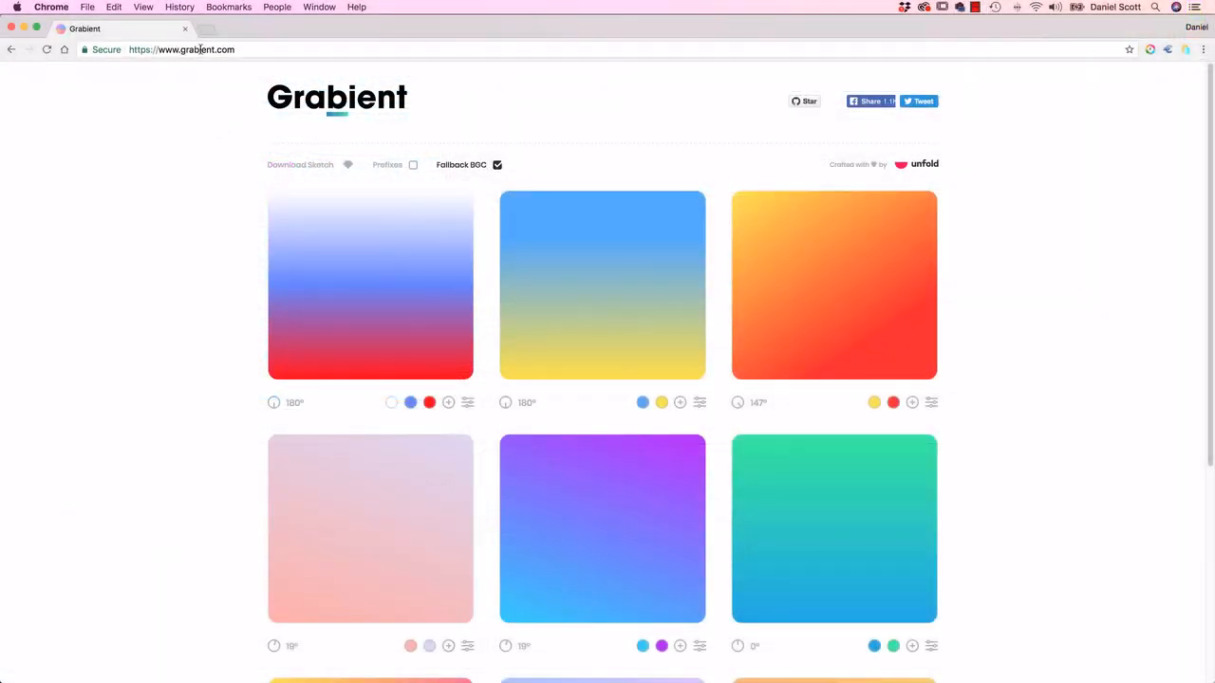
Browse the gradients on the Grabient website in Chrome, viewing pages 1, 2 and 3 and returning to page 2
left_click(201, 49)
left_click(163, 232)
scroll(159, 248, "down", 5)
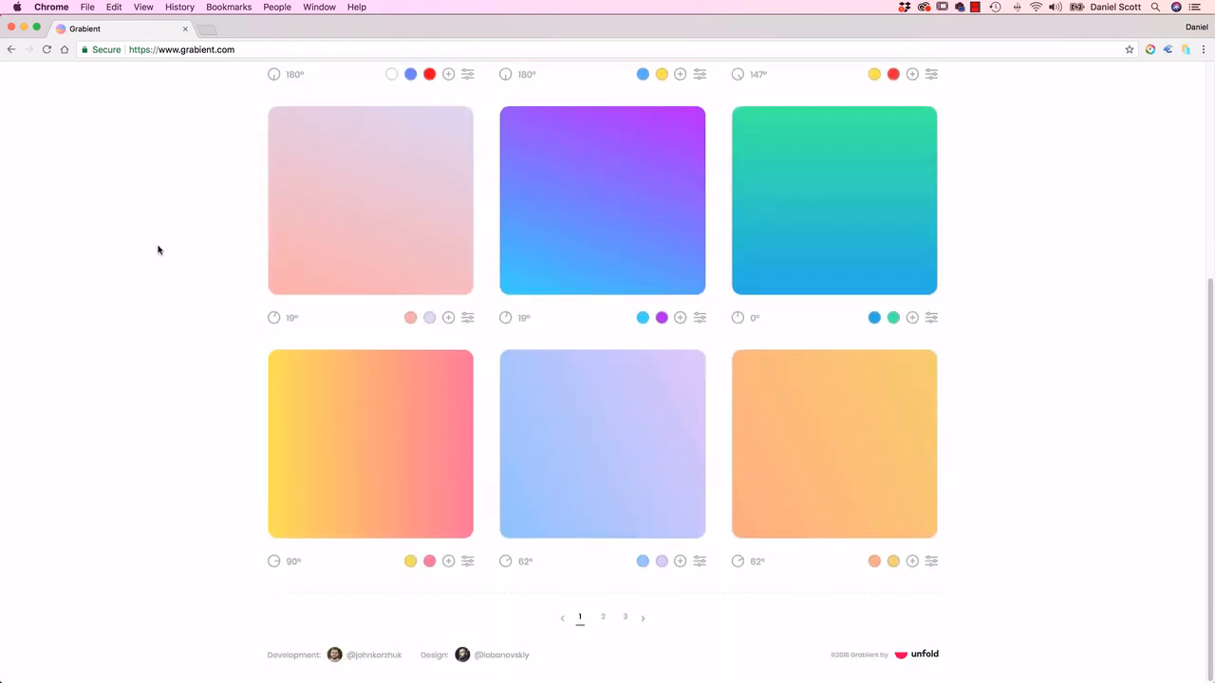
scroll(153, 254, "up", 5)
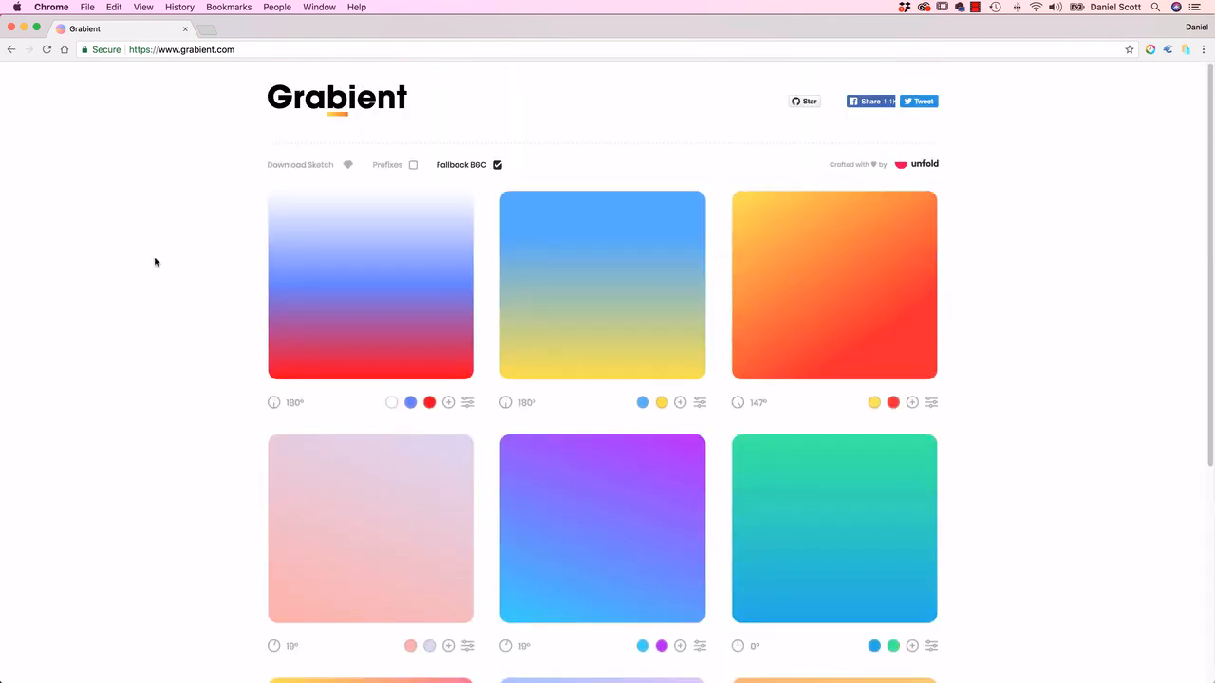
scroll(154, 260, "down", 3)
scroll(154, 262, "down", 2)
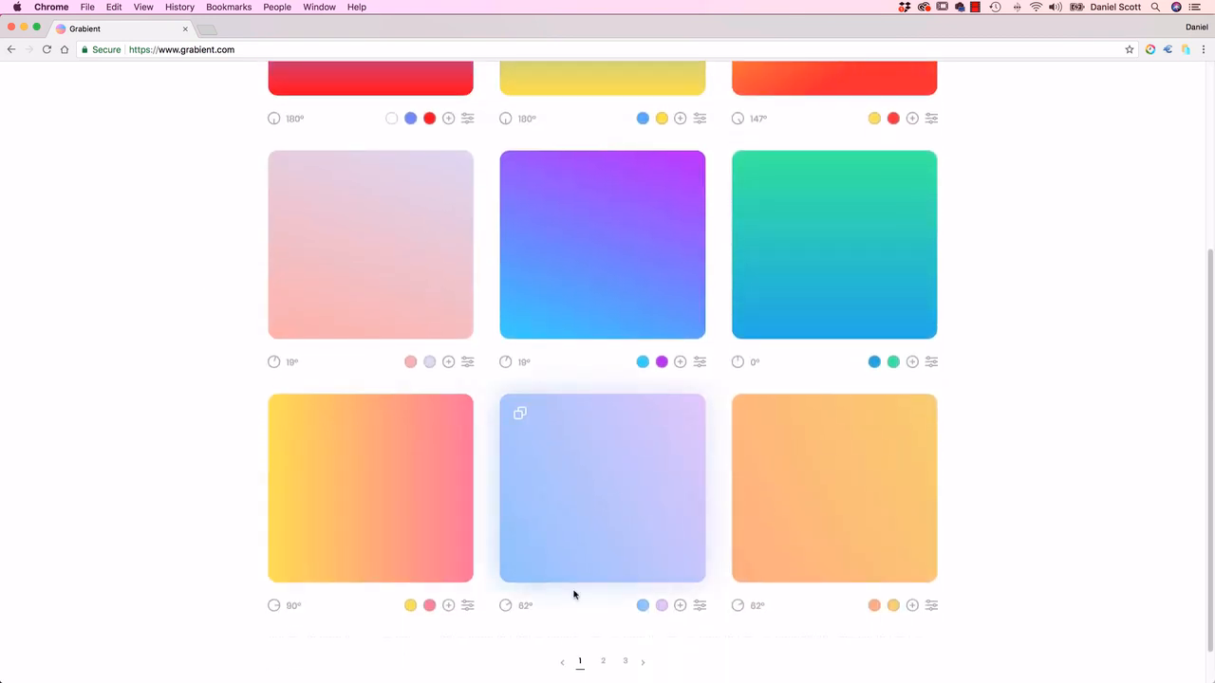
left_click(603, 661)
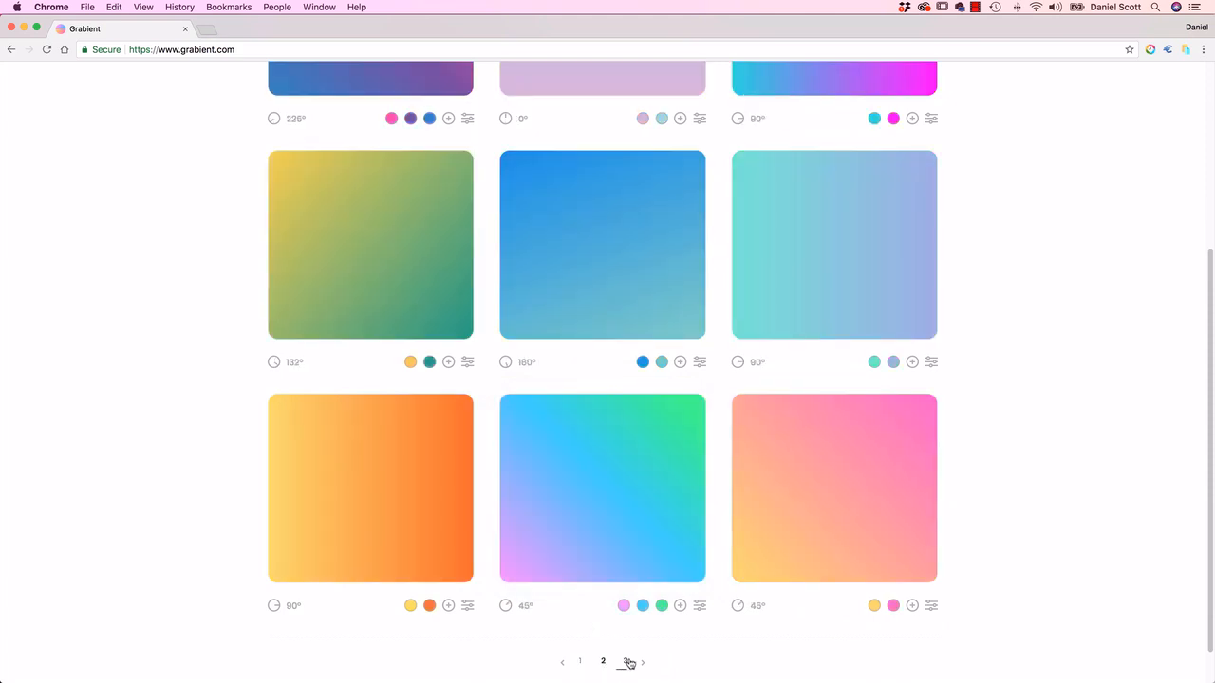
left_click(624, 661)
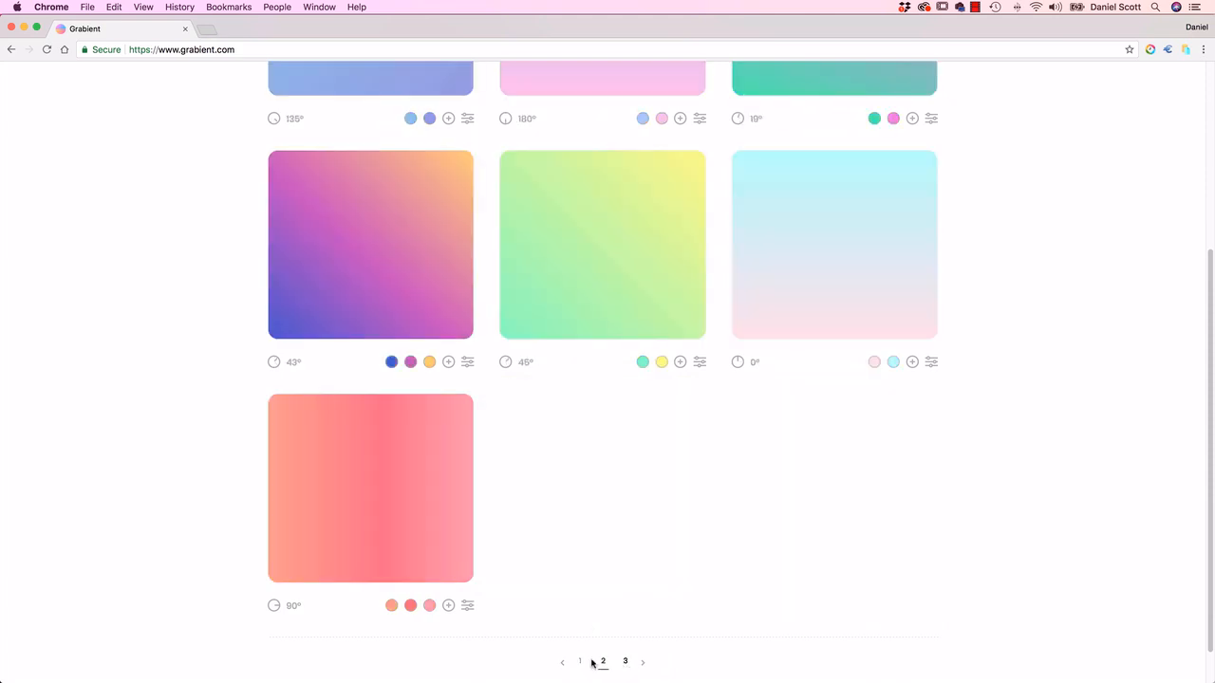
left_click(602, 662)
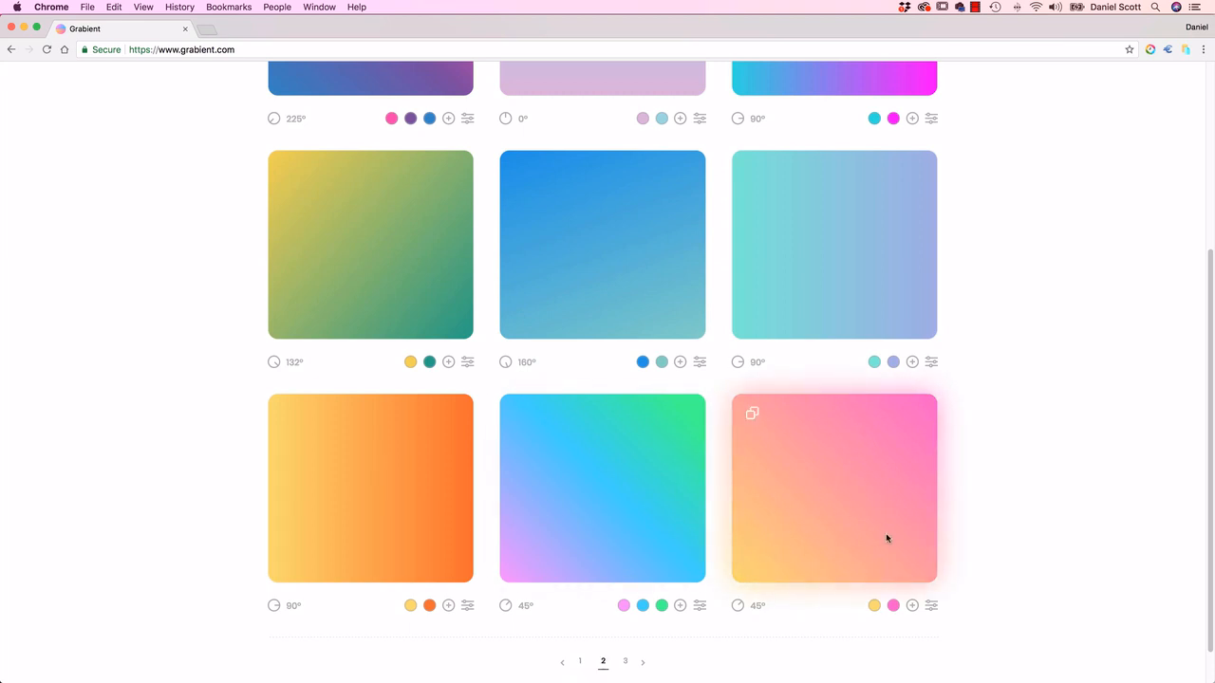
scroll(885, 532, "down", 1)
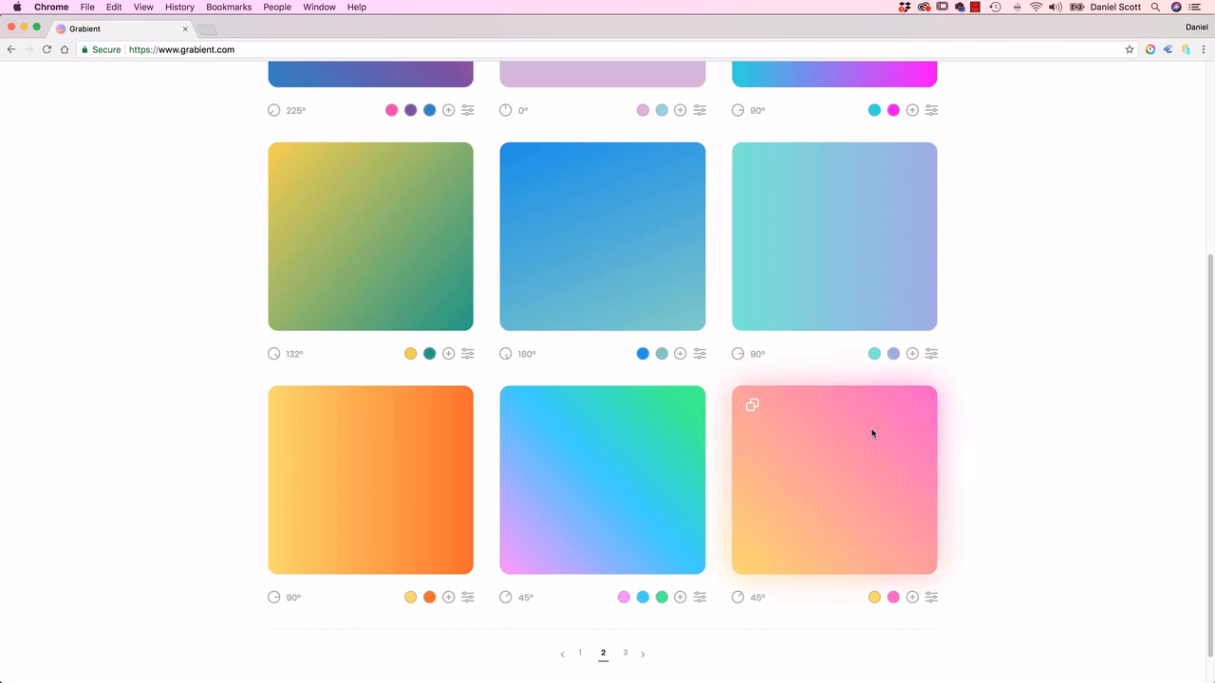
Copy the hex code FBDA61 of the yellow colour in Grabient's 45° yellow-to-pink gradient
mouse_move(865, 599)
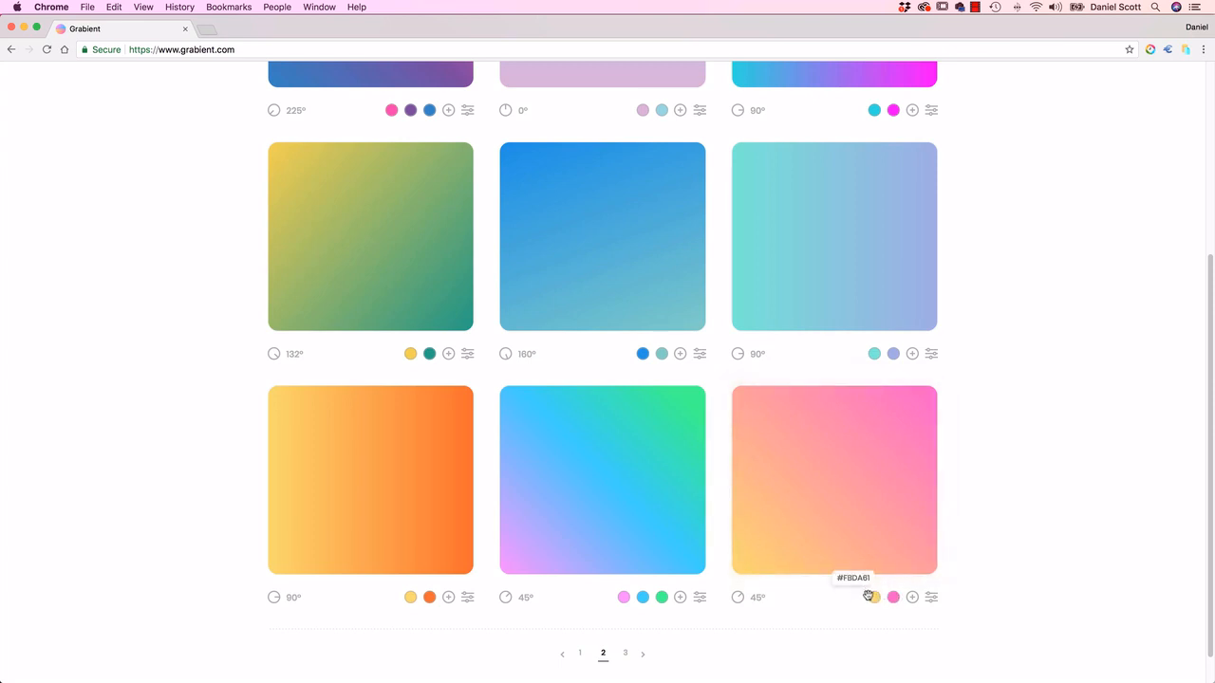
left_click(872, 597)
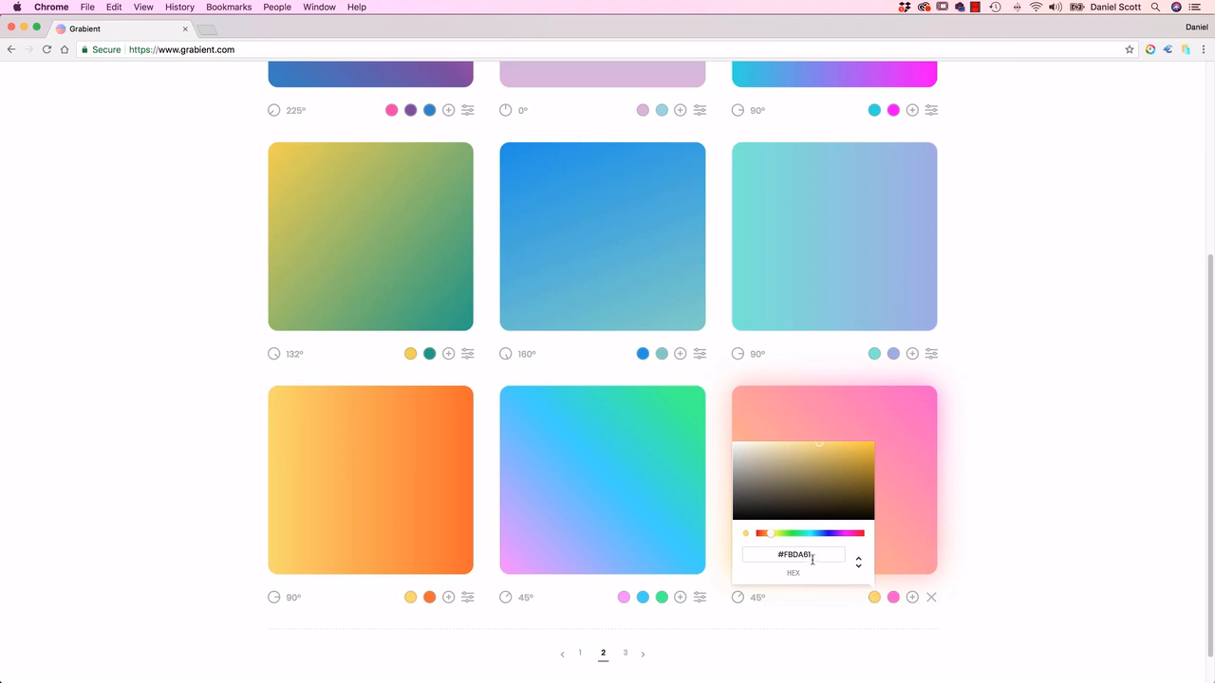
left_click_drag(813, 556, 783, 557)
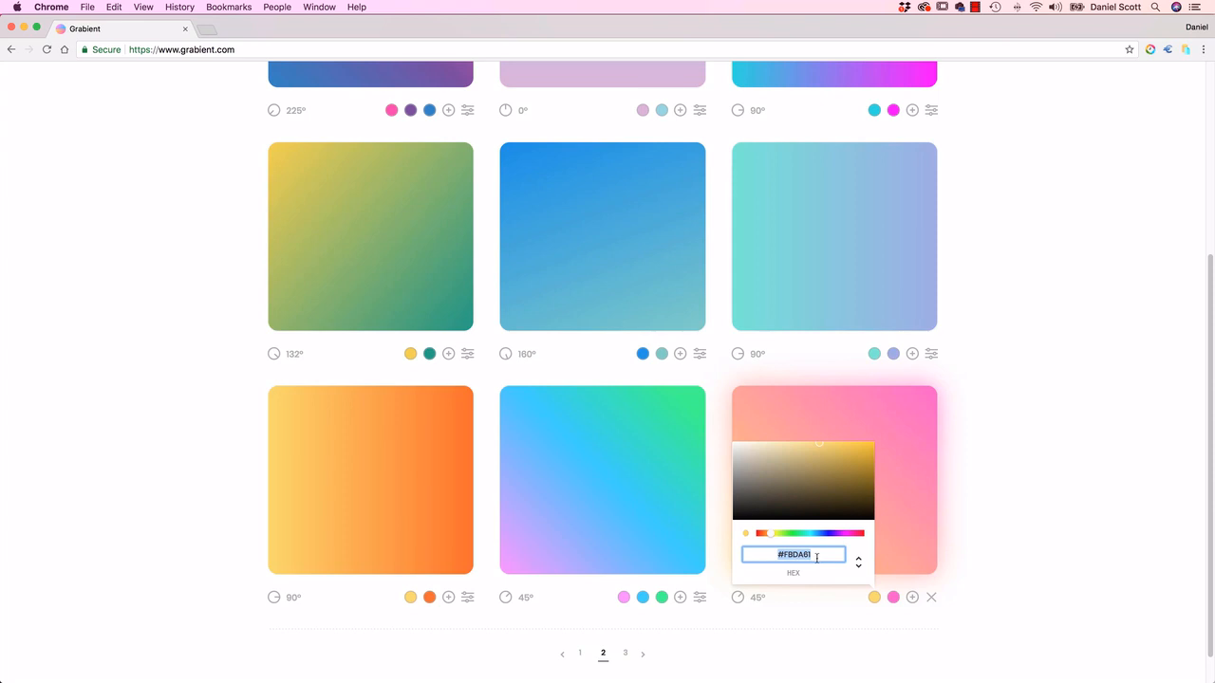
key("super+c")
right_click(805, 556)
left_click(828, 497)
Switch back to Photoshop and set the gradient's blue starting colour stop to yellow FBDA61
key("super+Tab")
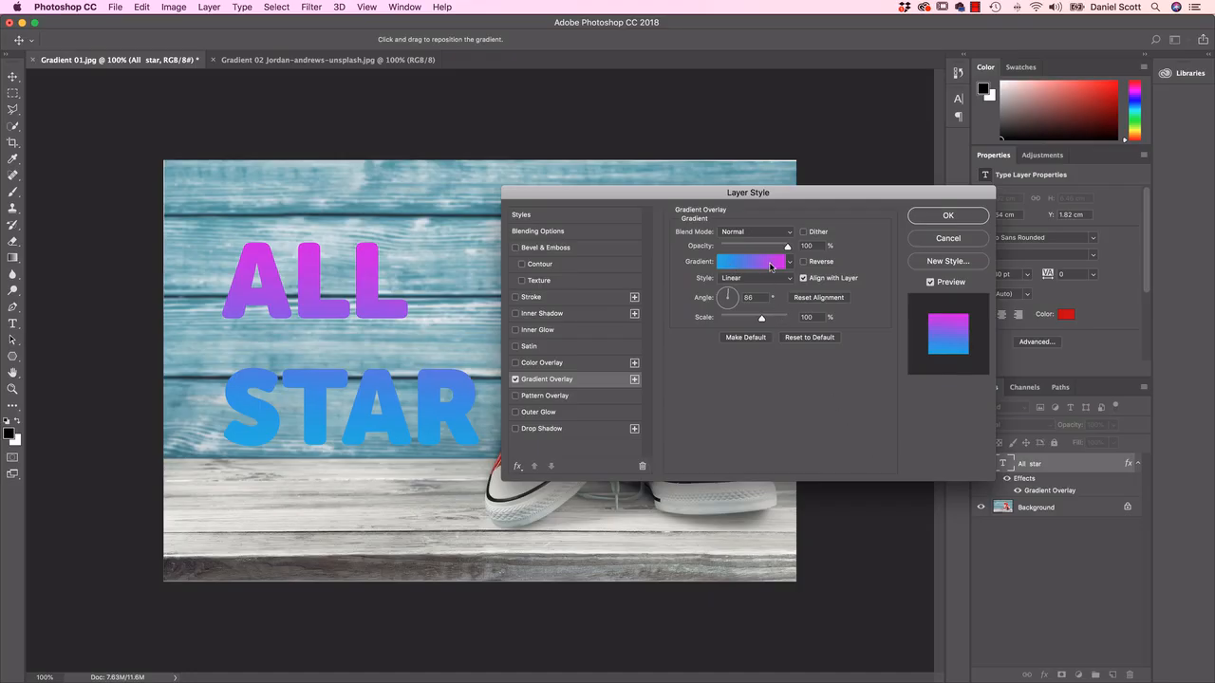
left_click(754, 262)
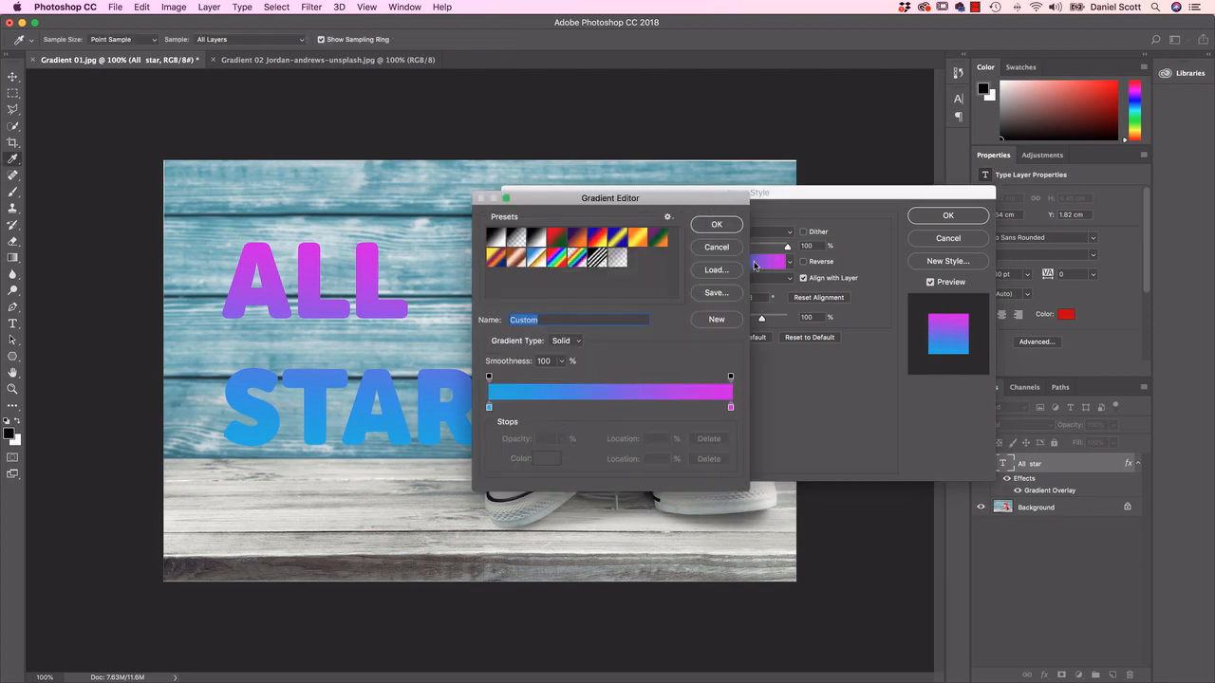
double_click(488, 408)
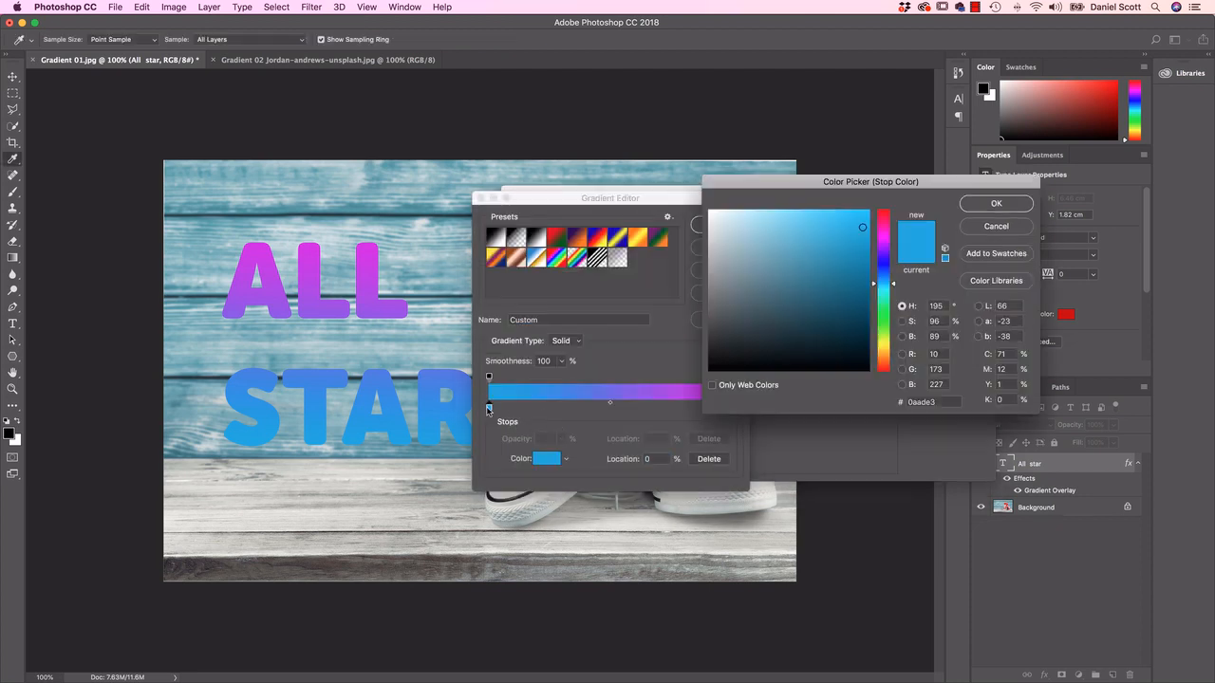
left_click(918, 402)
key("super+v")
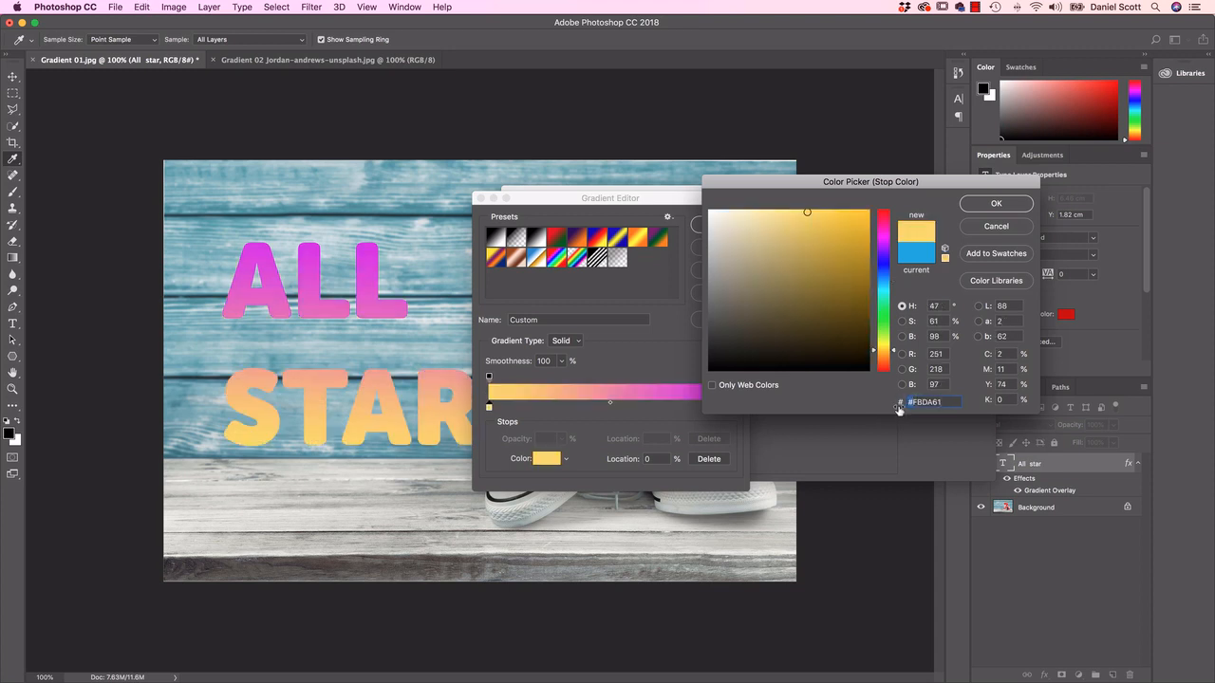
key("BackSpace")
left_click_drag(944, 401, 917, 401)
left_click(992, 206)
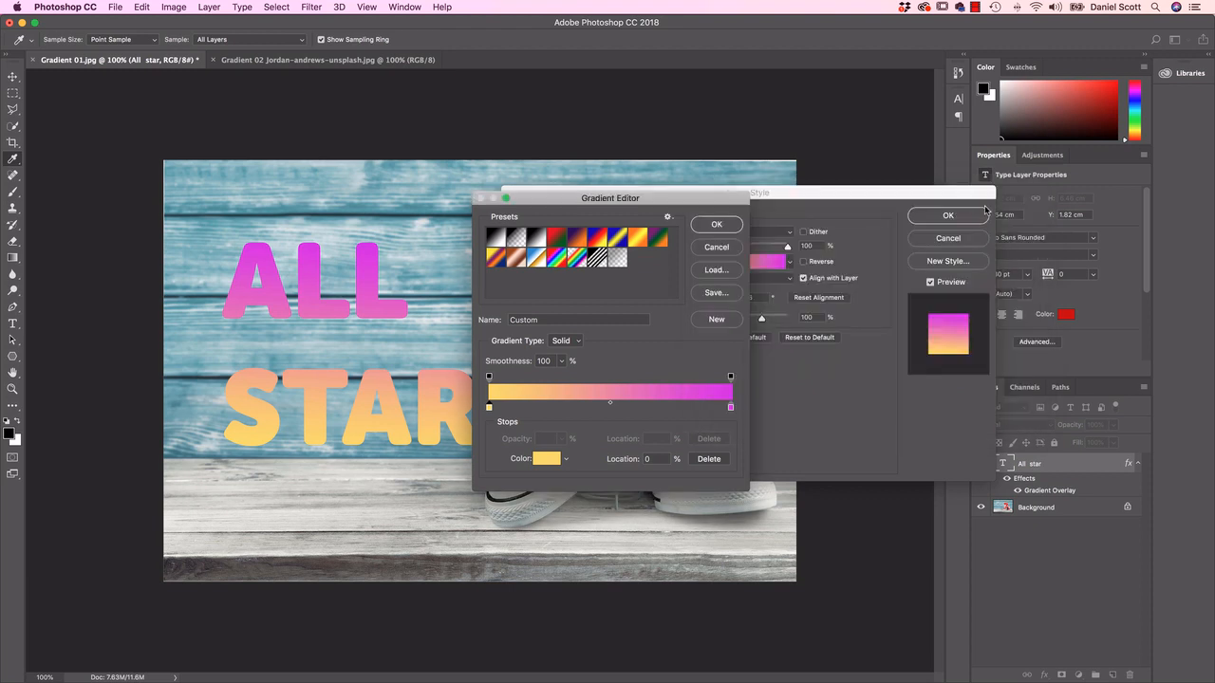
Switch to Grabient in Chrome and copy the hex code FF5ACD of the same gradient's pink colour
key("super+Tab")
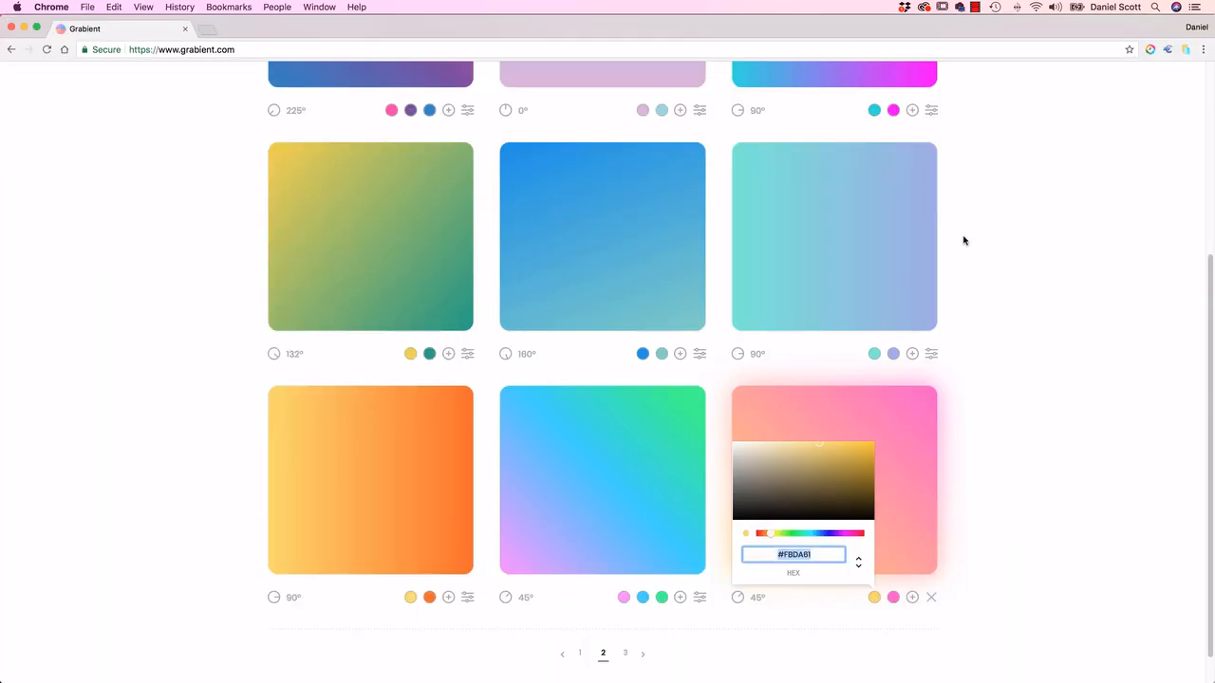
left_click(892, 598)
left_click_drag(850, 561, 798, 558)
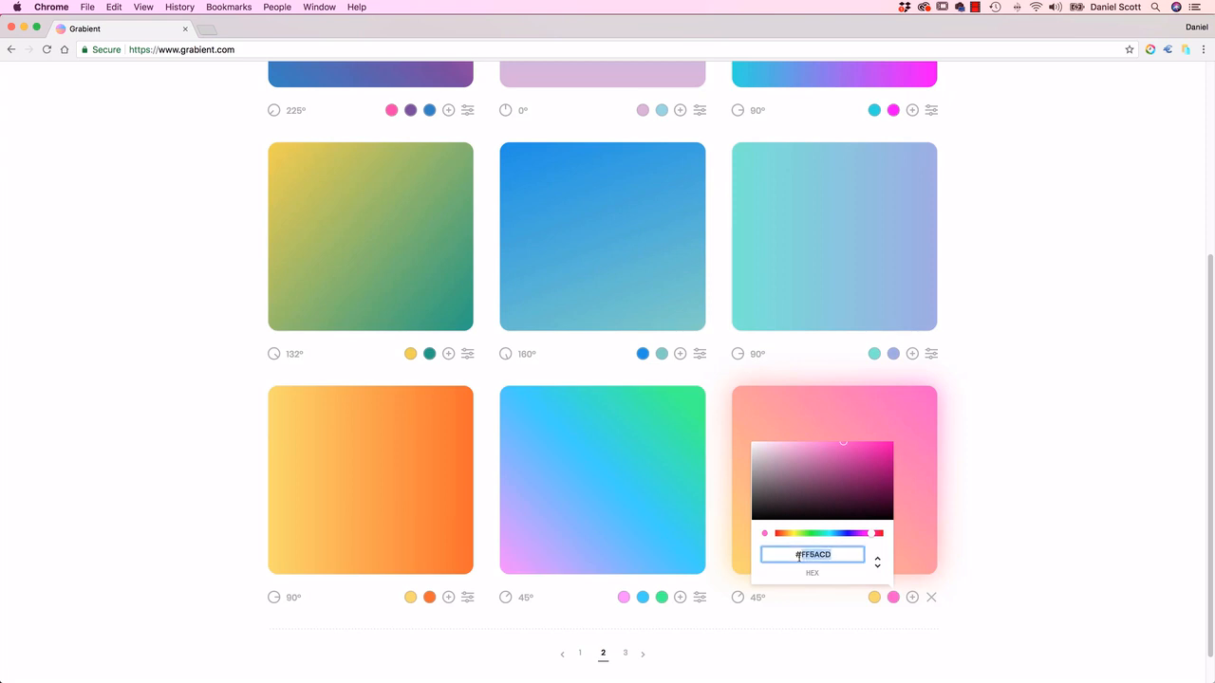
Return to Photoshop, set the gradient's magenta end colour stop to pink FF5ACD, and accept the gradient and the layer style
key("super+Tab")
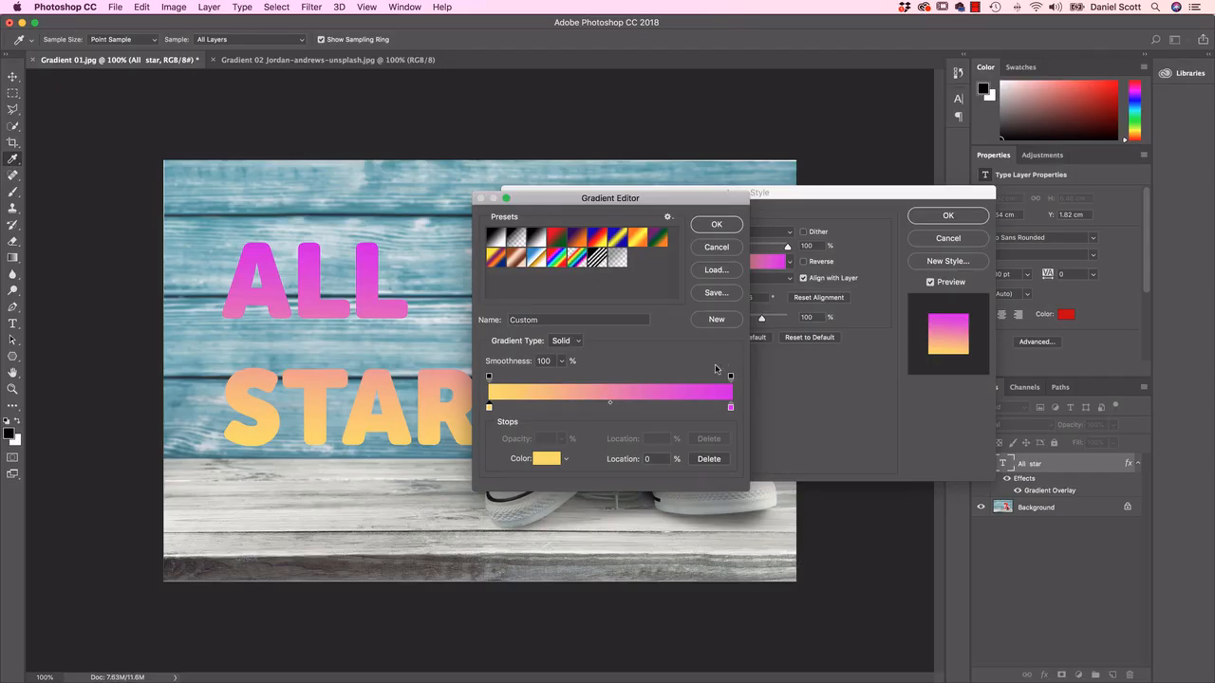
left_click(731, 408)
double_click(731, 408)
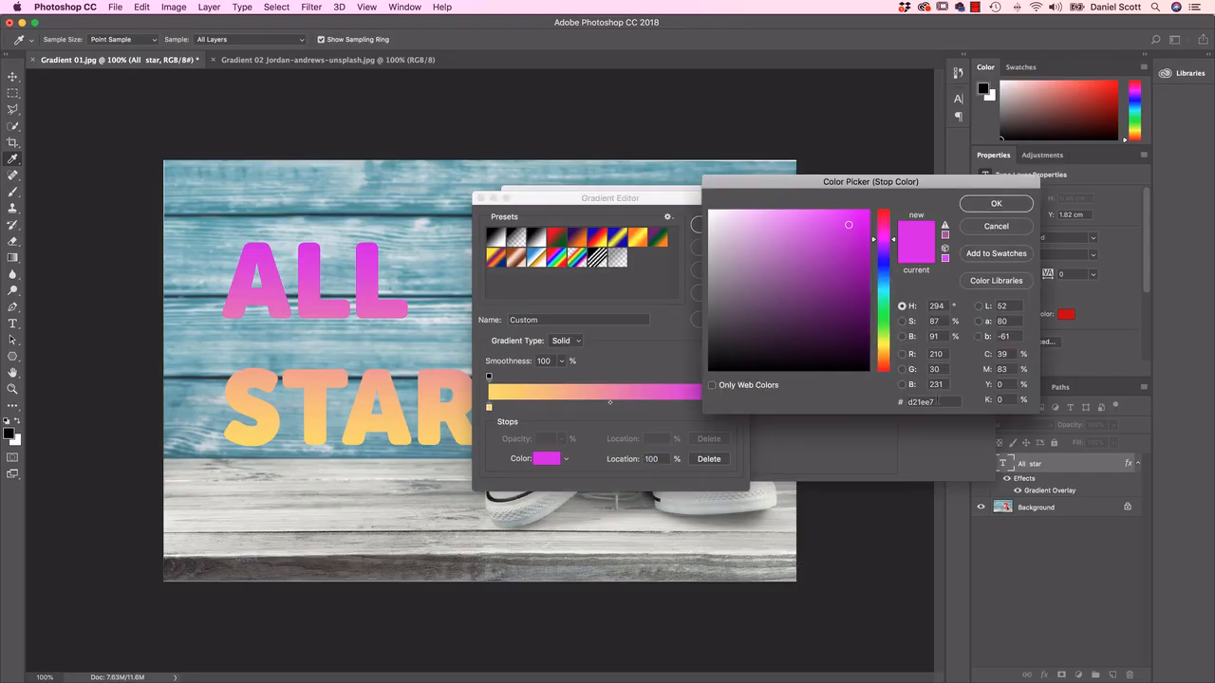
left_click_drag(931, 401, 867, 402)
key("super+v")
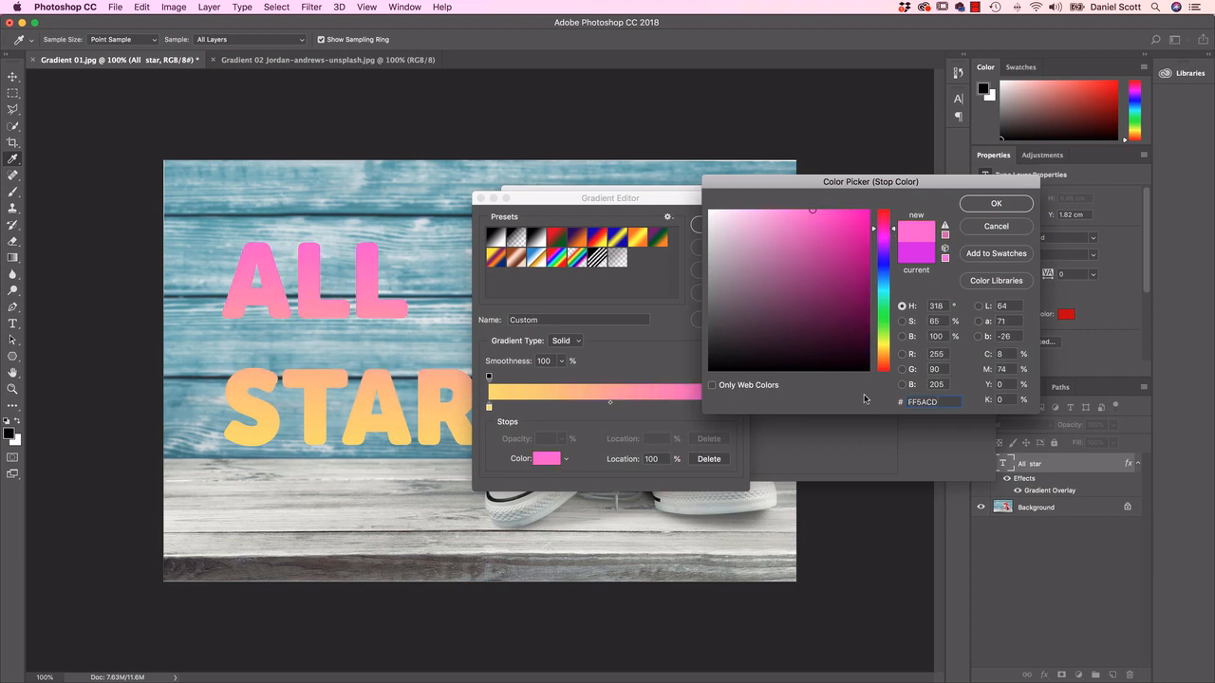
left_click(997, 204)
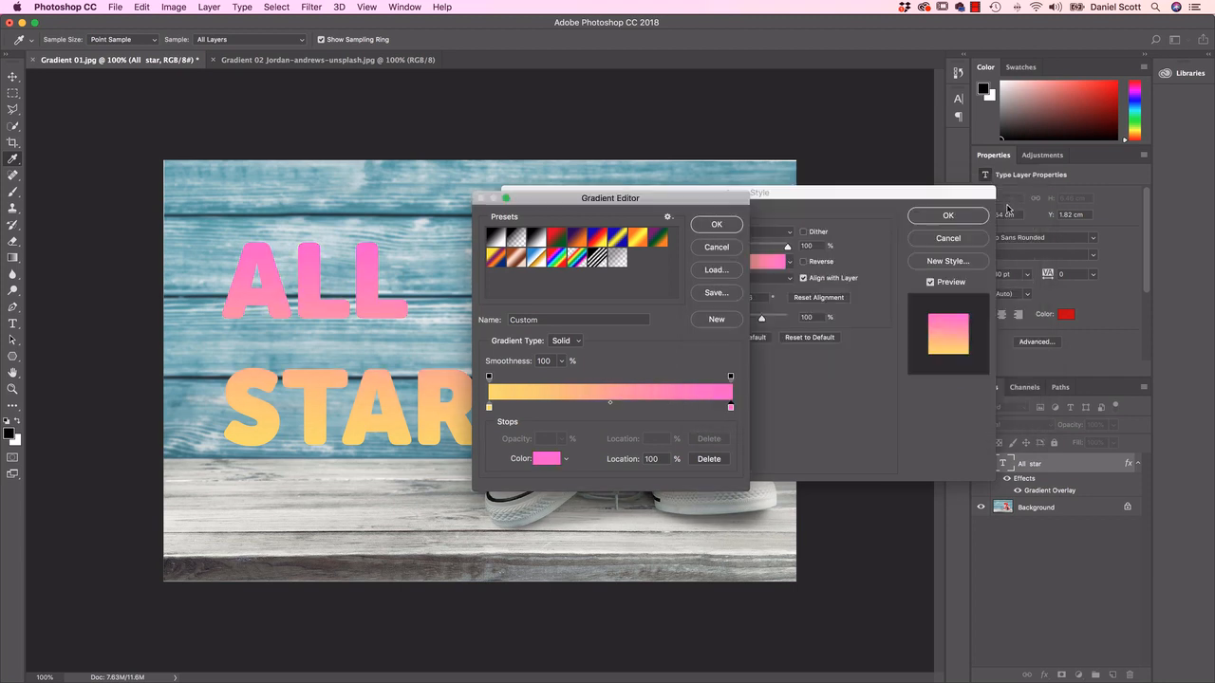
left_click(729, 227)
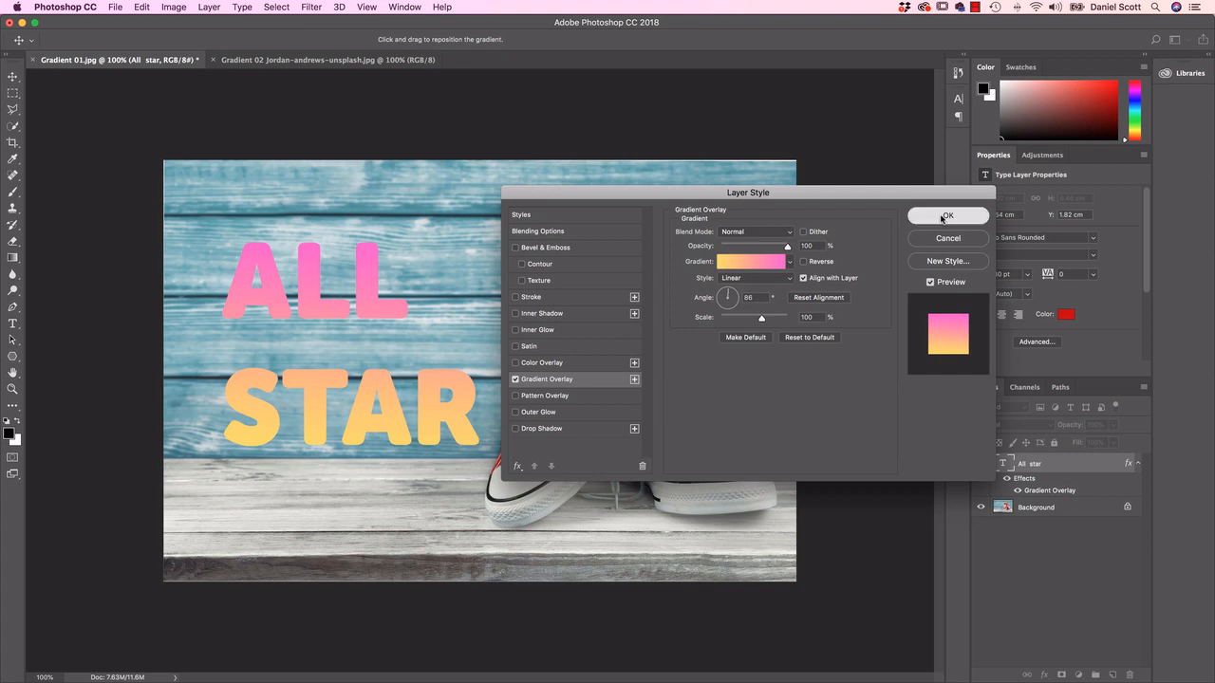
left_click(942, 218)
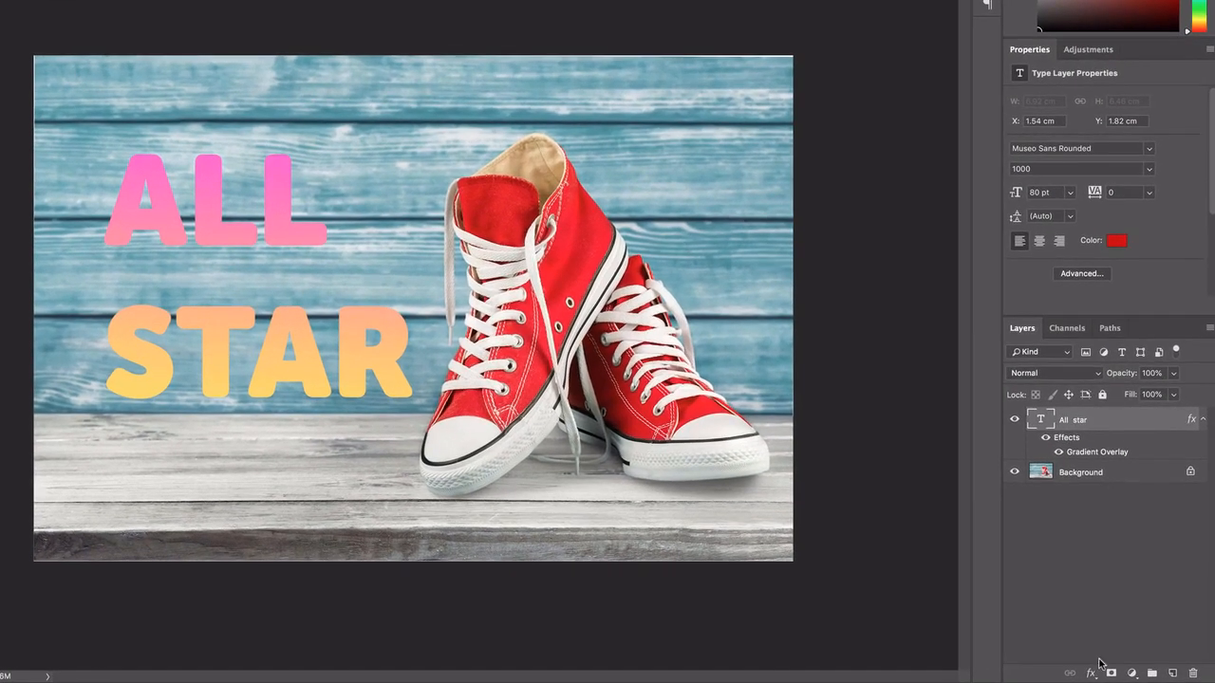
left_click(1092, 672)
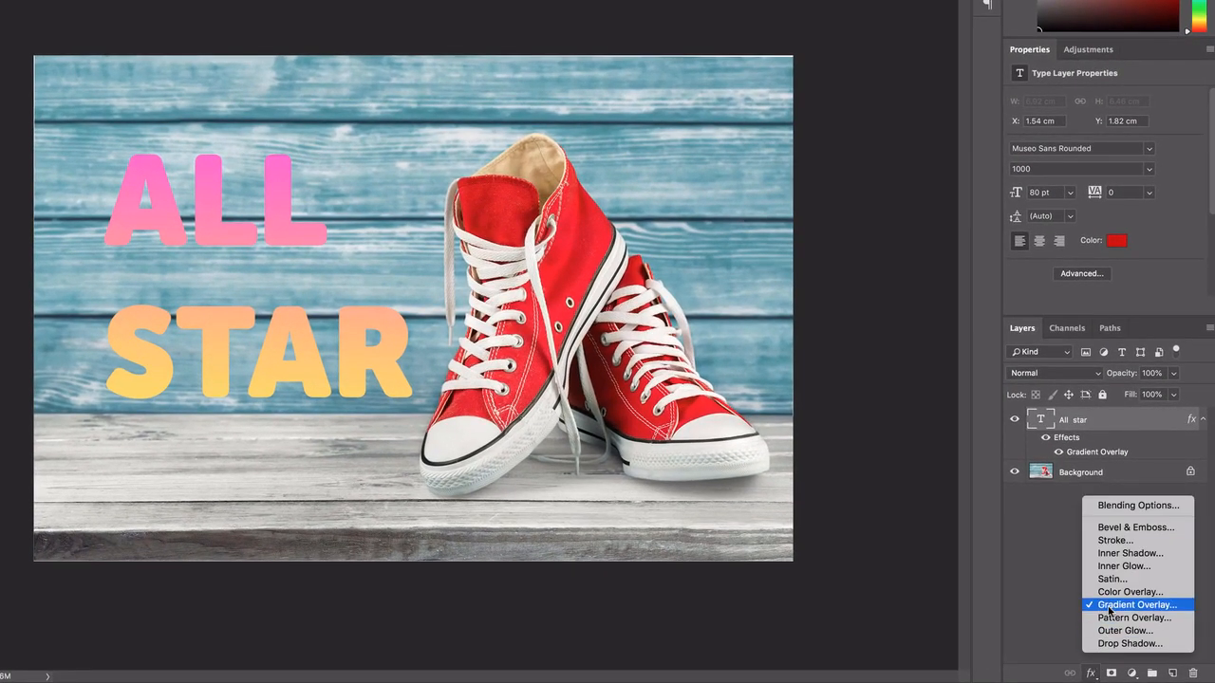
left_click(1064, 575)
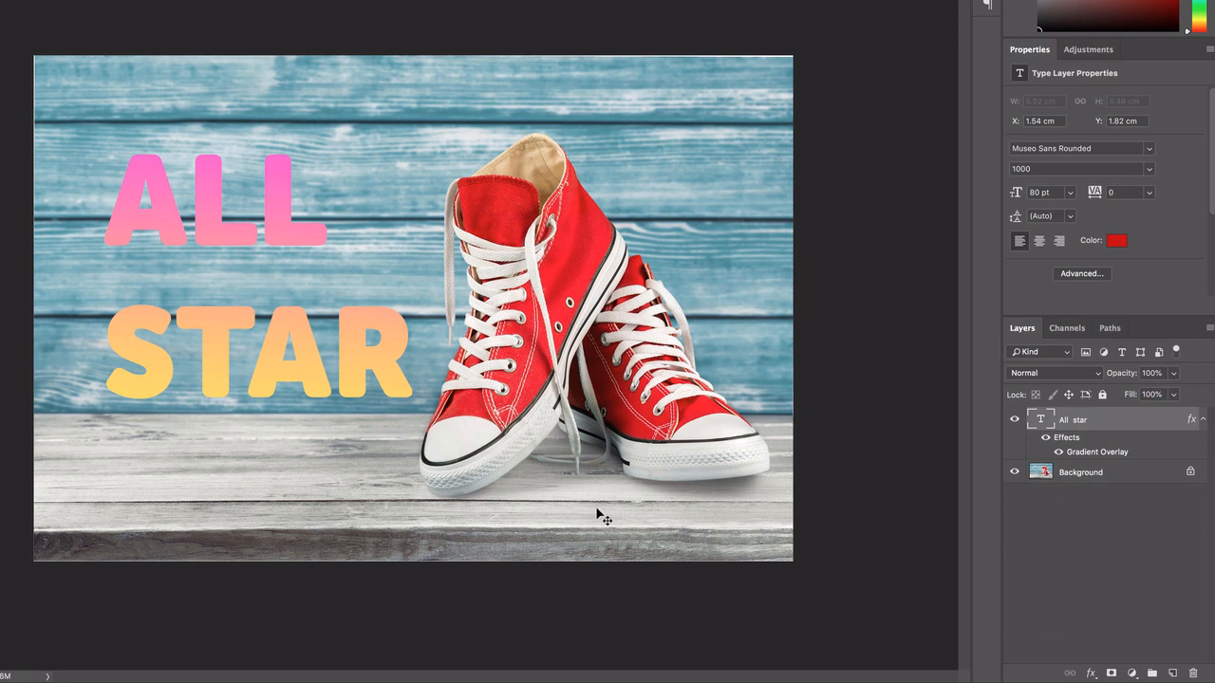
Convert the locked Background into a regular layer named Shoes
left_click(1084, 475)
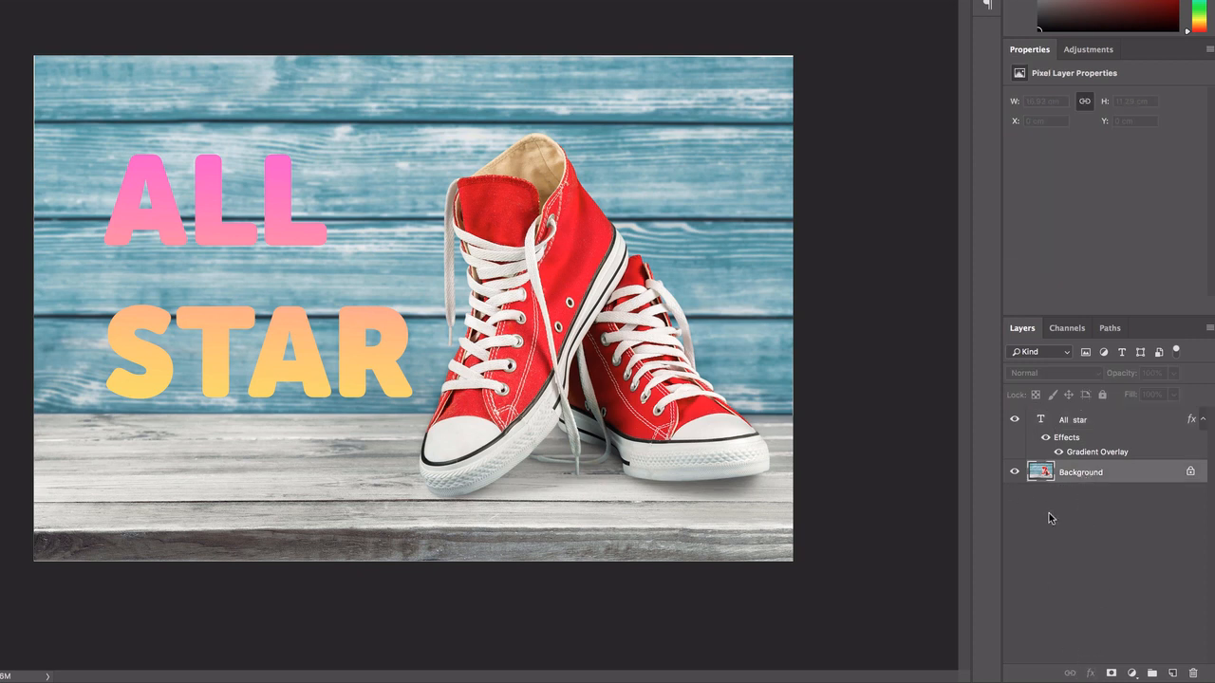
double_click(1091, 475)
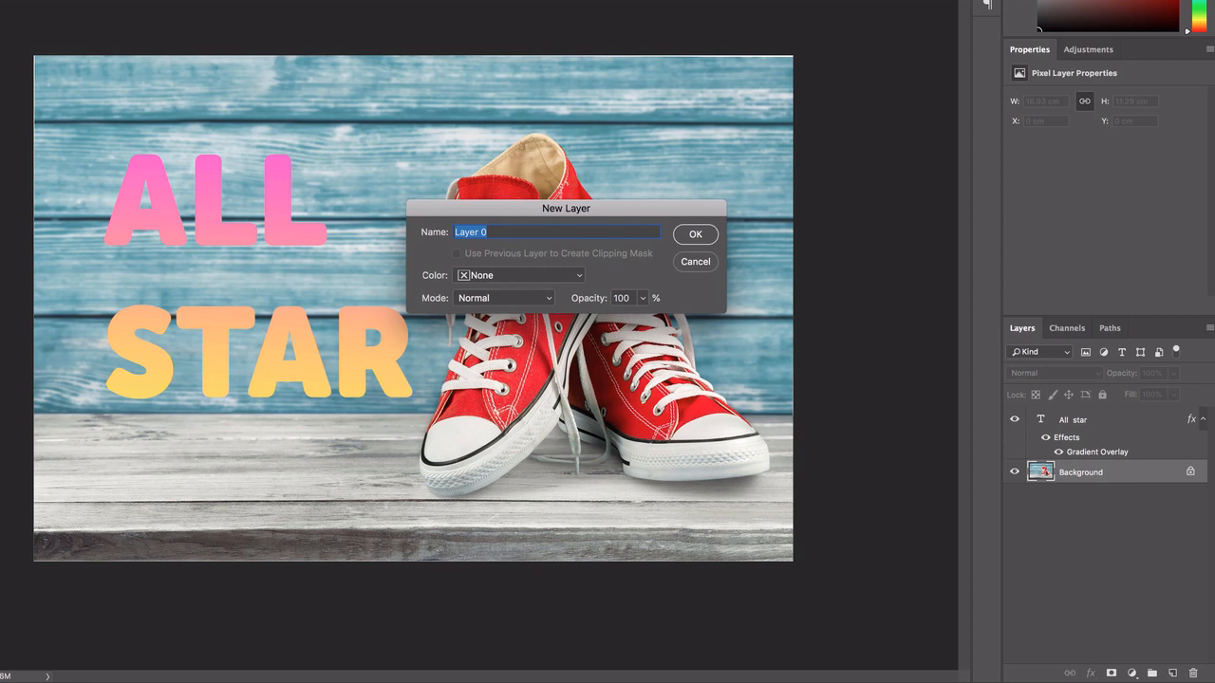
type("Shoes")
key("Return")
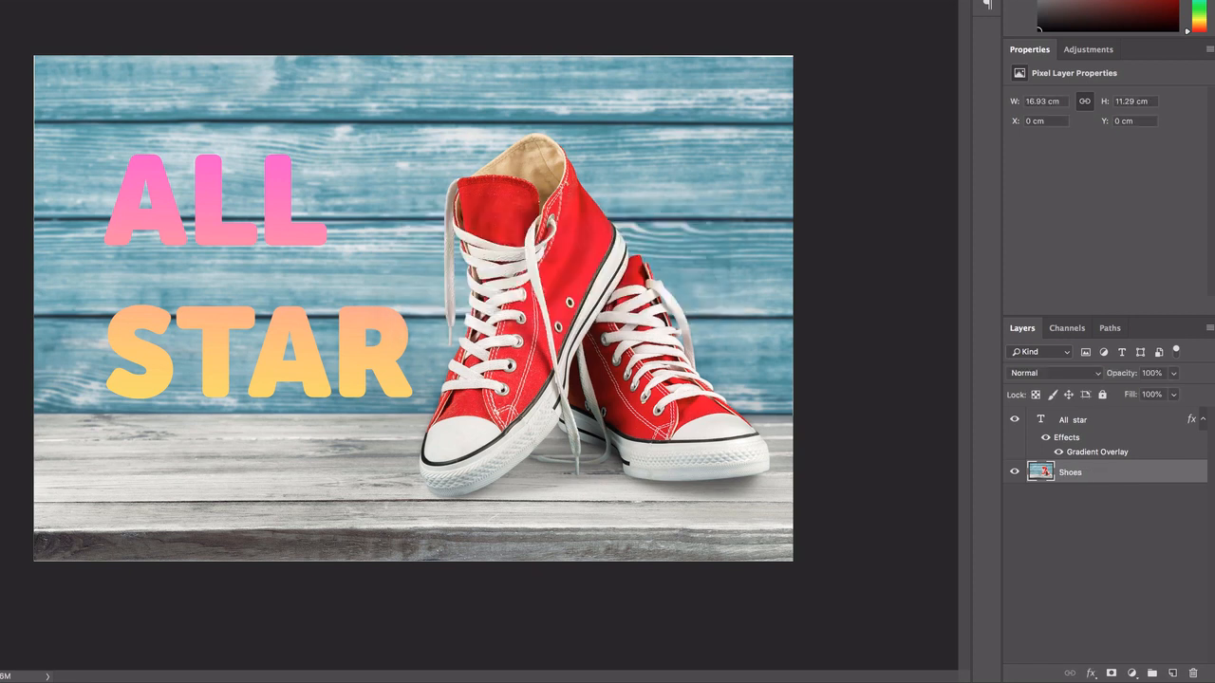
Add a Gradient Overlay effect to the Shoes layer and move the Layer Style dialog to uncover the image
left_click(1093, 674)
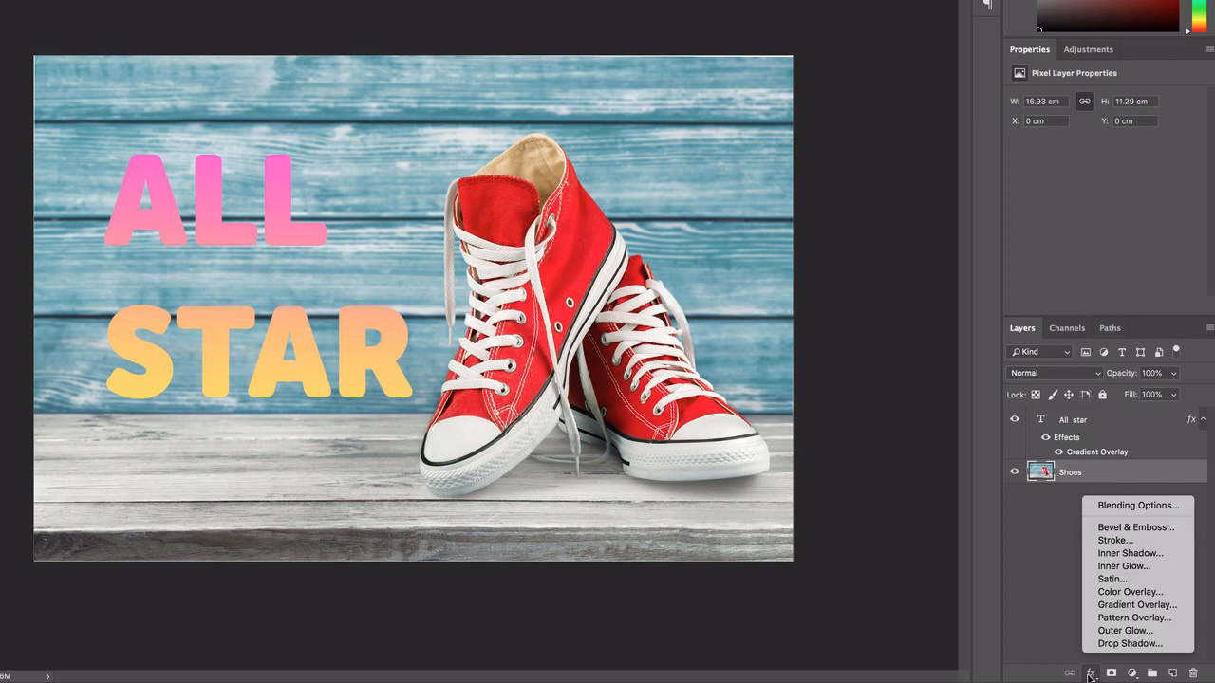
left_click(1118, 605)
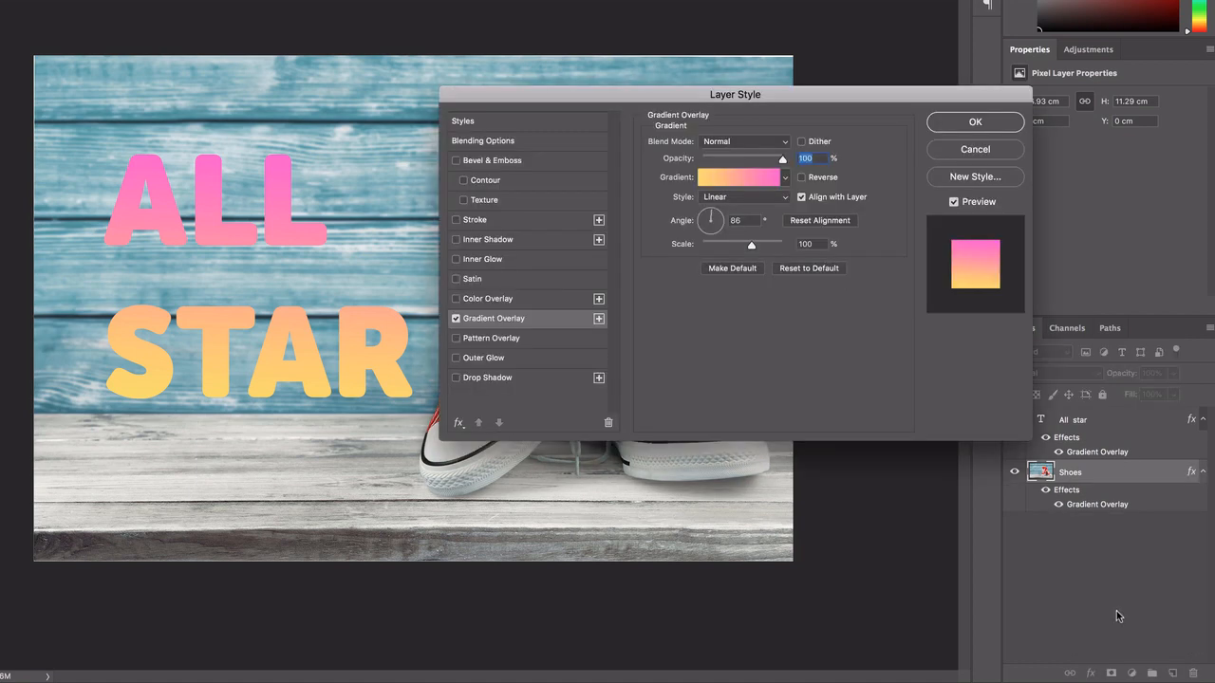
left_click_drag(930, 97, 955, 198)
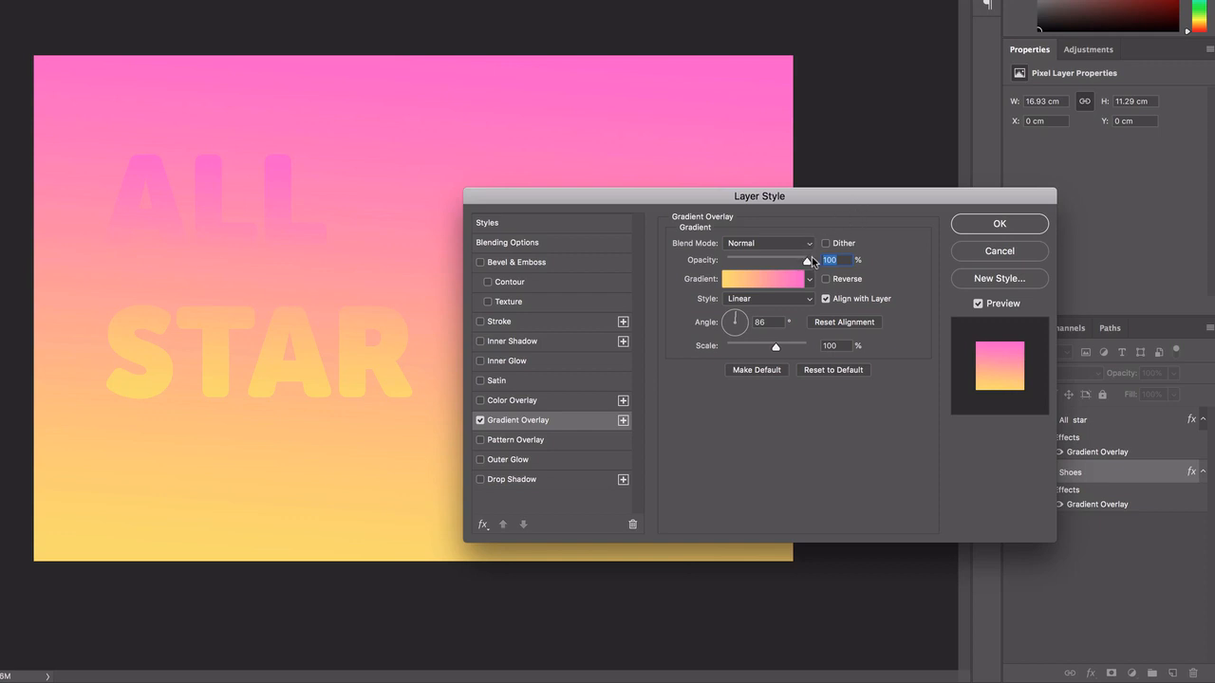
Try the Dissolve and Darken blend modes for the Gradient Overlay on the Shoes layer
left_click(763, 252)
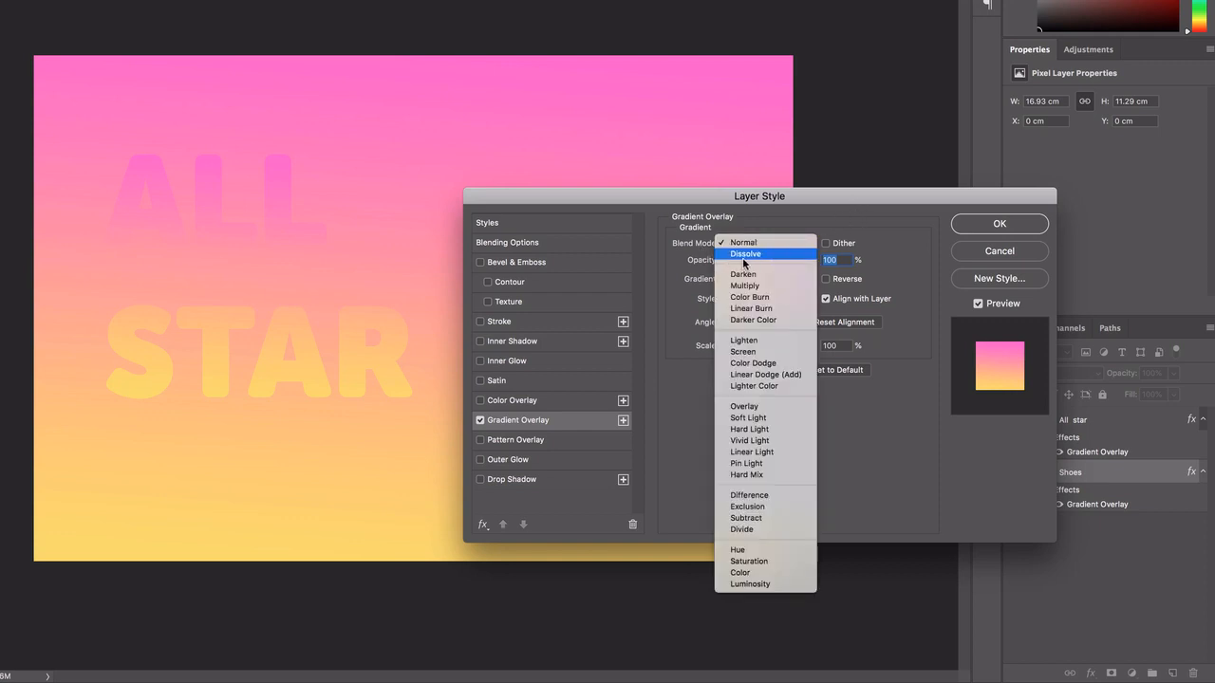
left_click(744, 263)
left_click(744, 259)
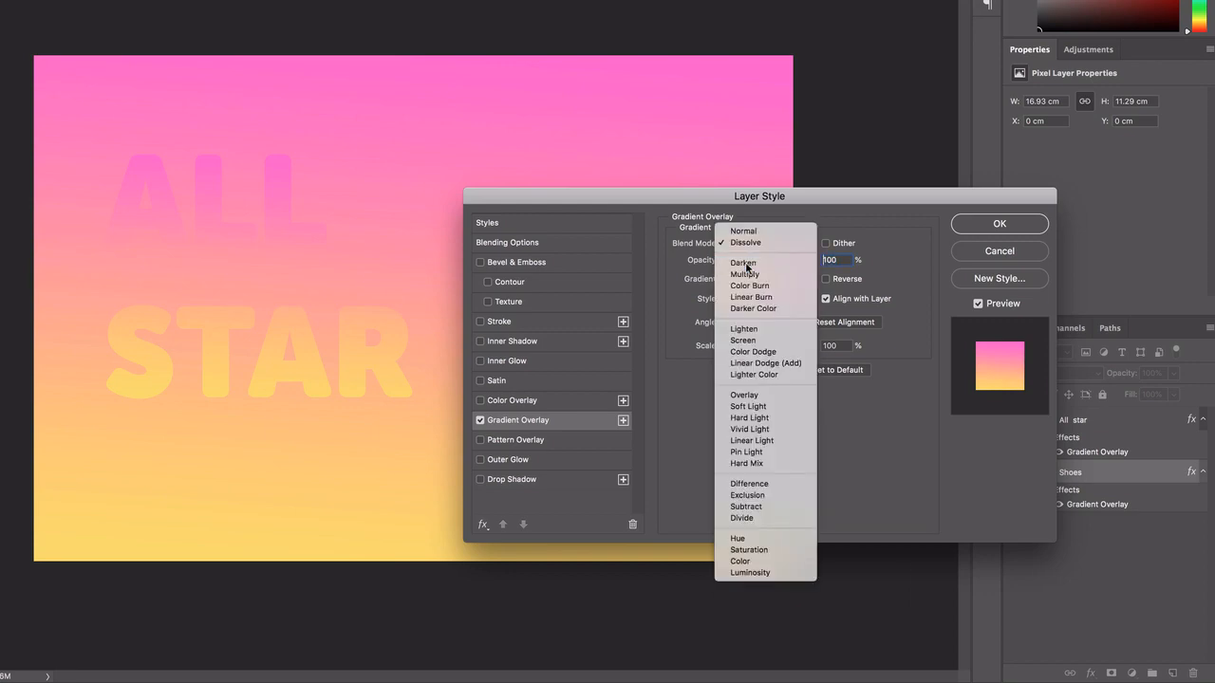
left_click(746, 265)
left_click_drag(707, 200, 816, 208)
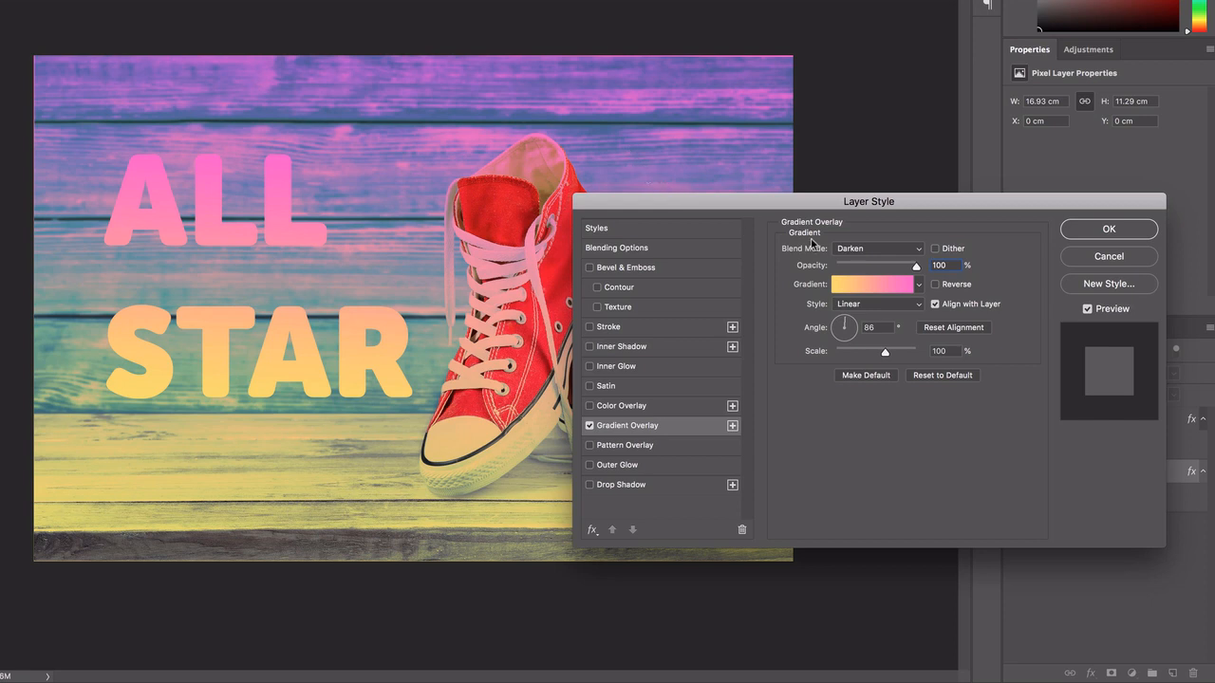
Try the Multiply blend mode on the Shoes overlay, lowering its opacity to 57% and restoring it to 100%
left_click(880, 250)
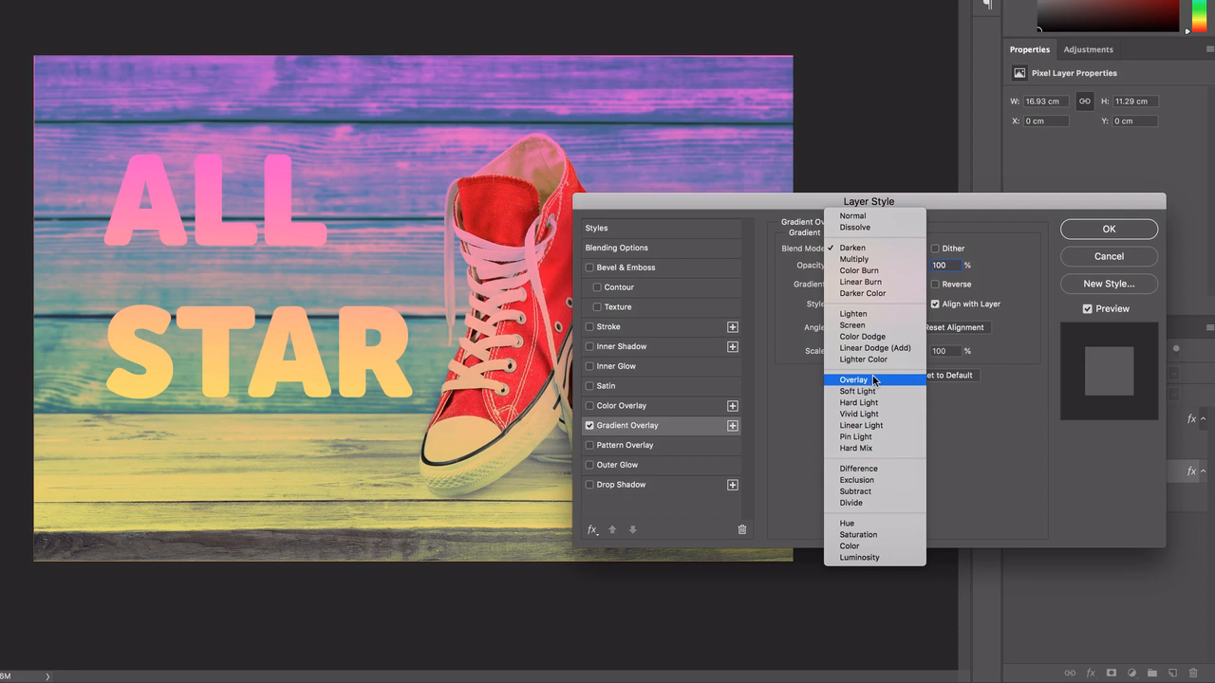
left_click(863, 259)
left_click_drag(886, 201, 941, 31)
left_click(973, 114)
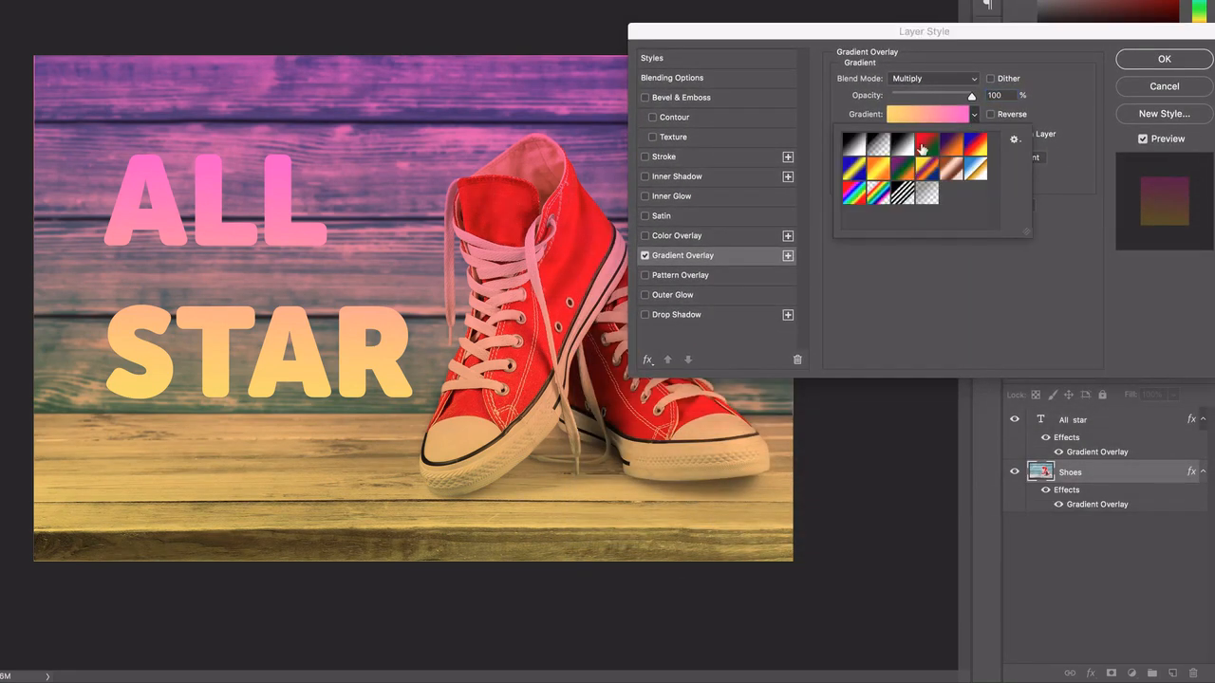
left_click(937, 96)
left_click(937, 82)
left_click(936, 80)
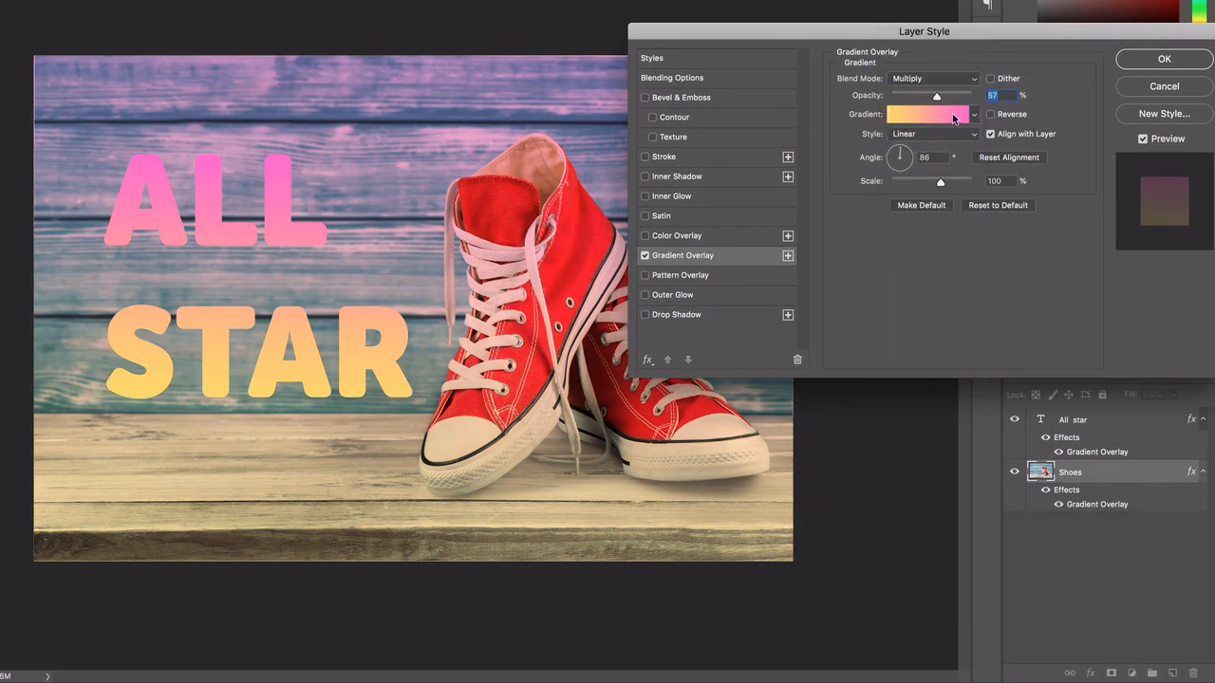
left_click_drag(936, 97, 989, 95)
Try the Color Burn, Linear Burn, Darker Color and Lighten blend modes on the Shoes Gradient Overlay
left_click(918, 81)
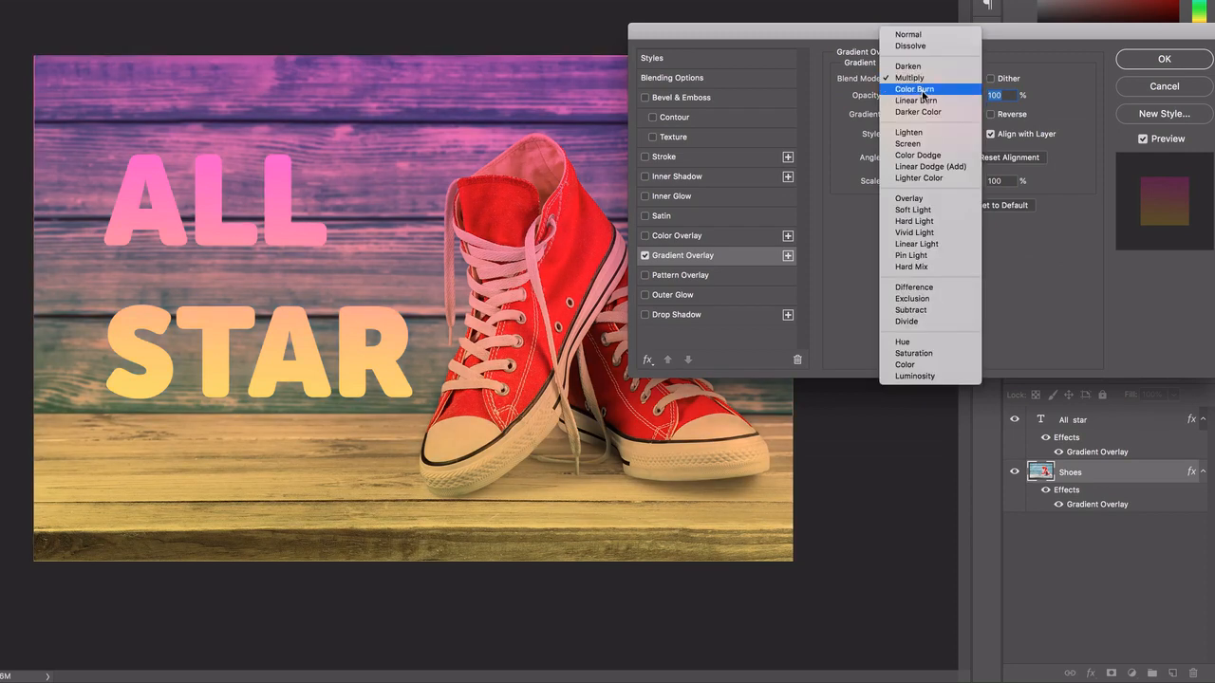
left_click(920, 91)
left_click(935, 84)
left_click(936, 91)
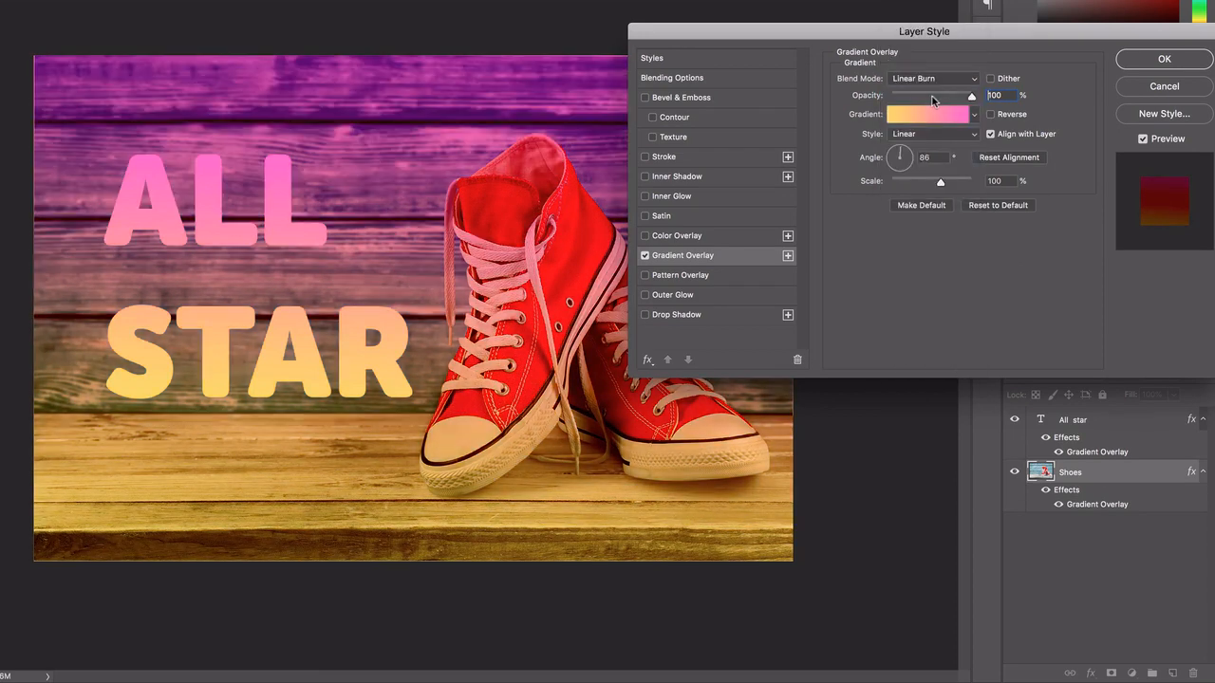
left_click(933, 83)
left_click(936, 91)
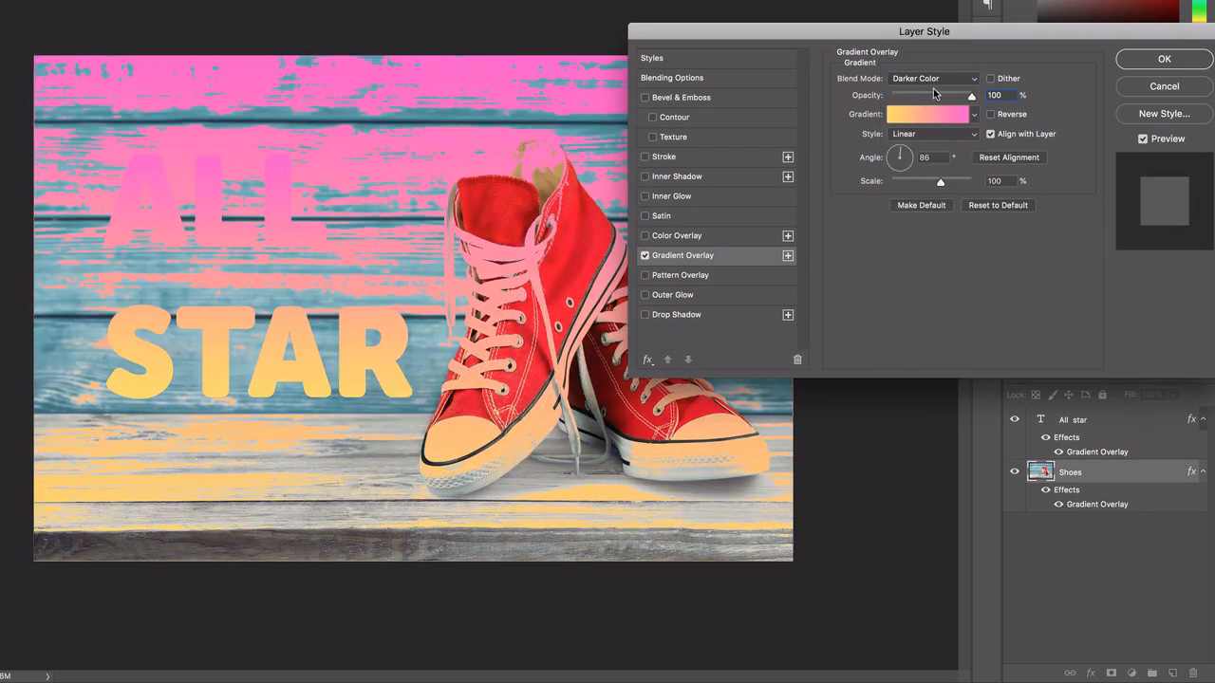
left_click(932, 84)
left_click(937, 99)
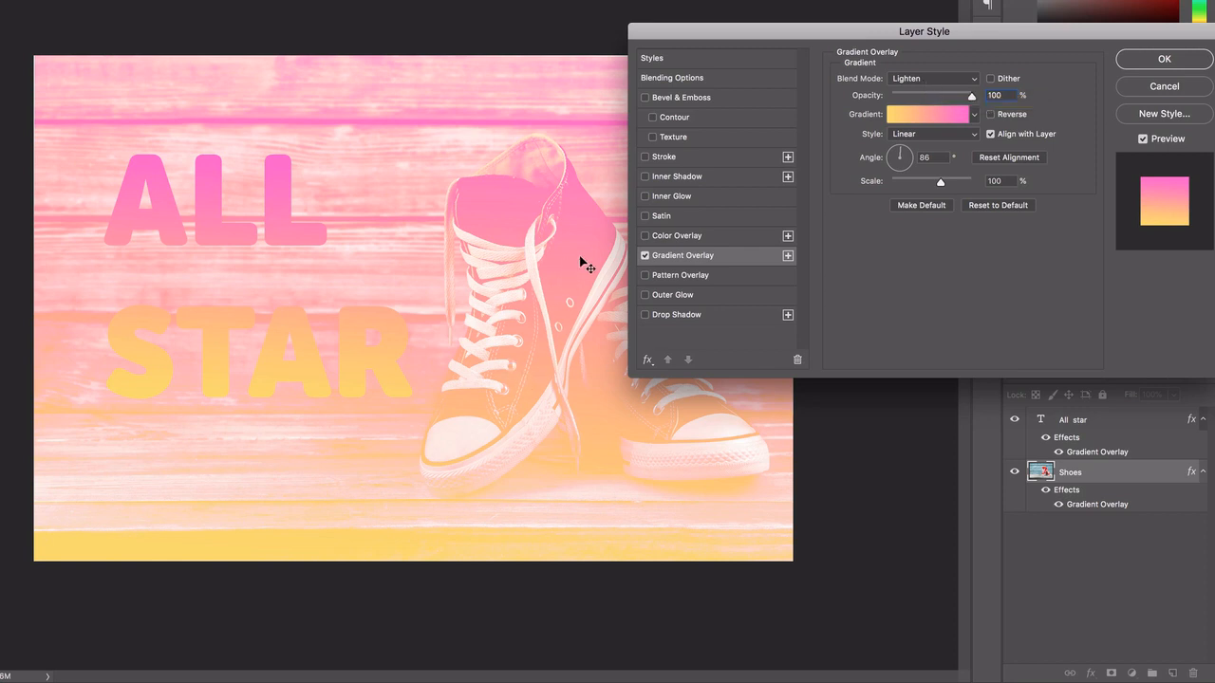
Try the Screen, Color Dodge, Linear Dodge (Add) and Overlay blend modes on the Shoes Gradient Overlay
left_click(925, 78)
left_click(926, 91)
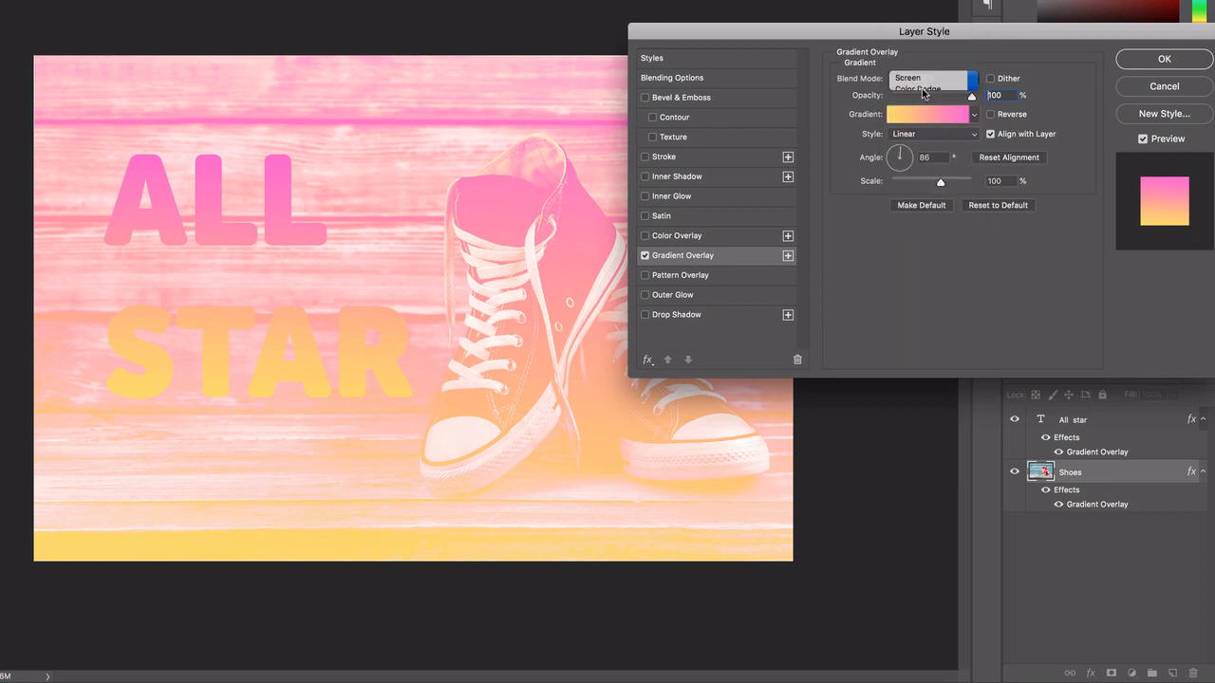
left_click(927, 78)
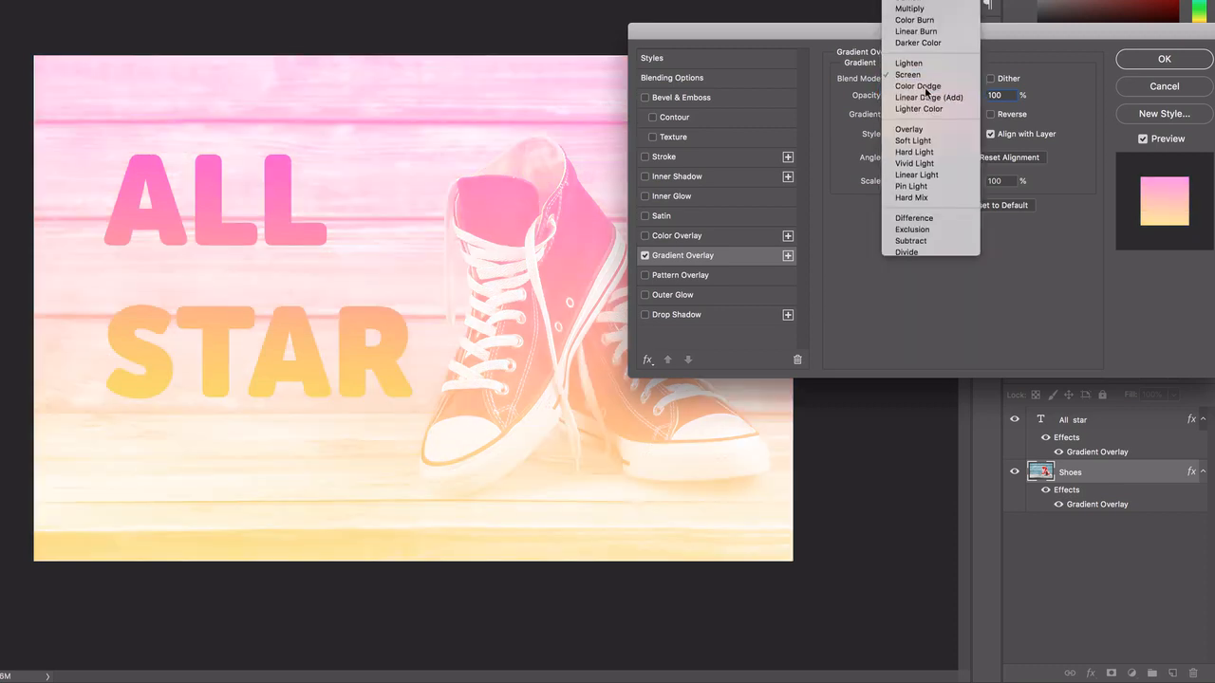
left_click(930, 88)
left_click(930, 79)
left_click(928, 90)
left_click(927, 82)
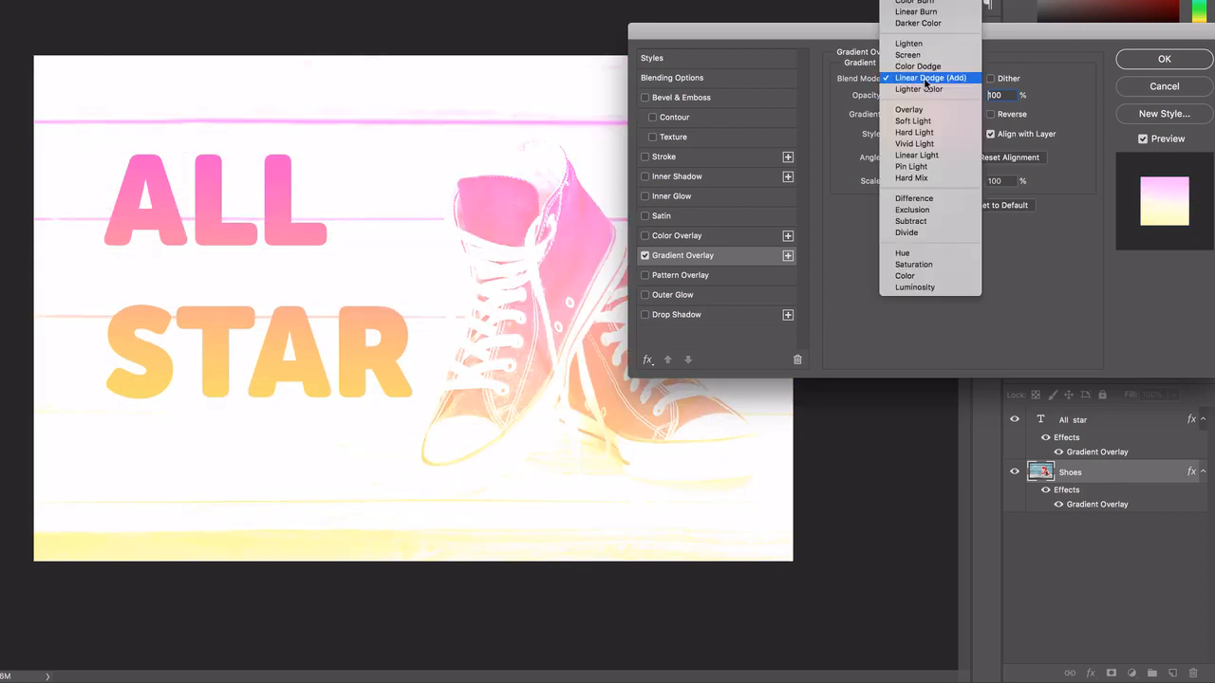
left_click(925, 111)
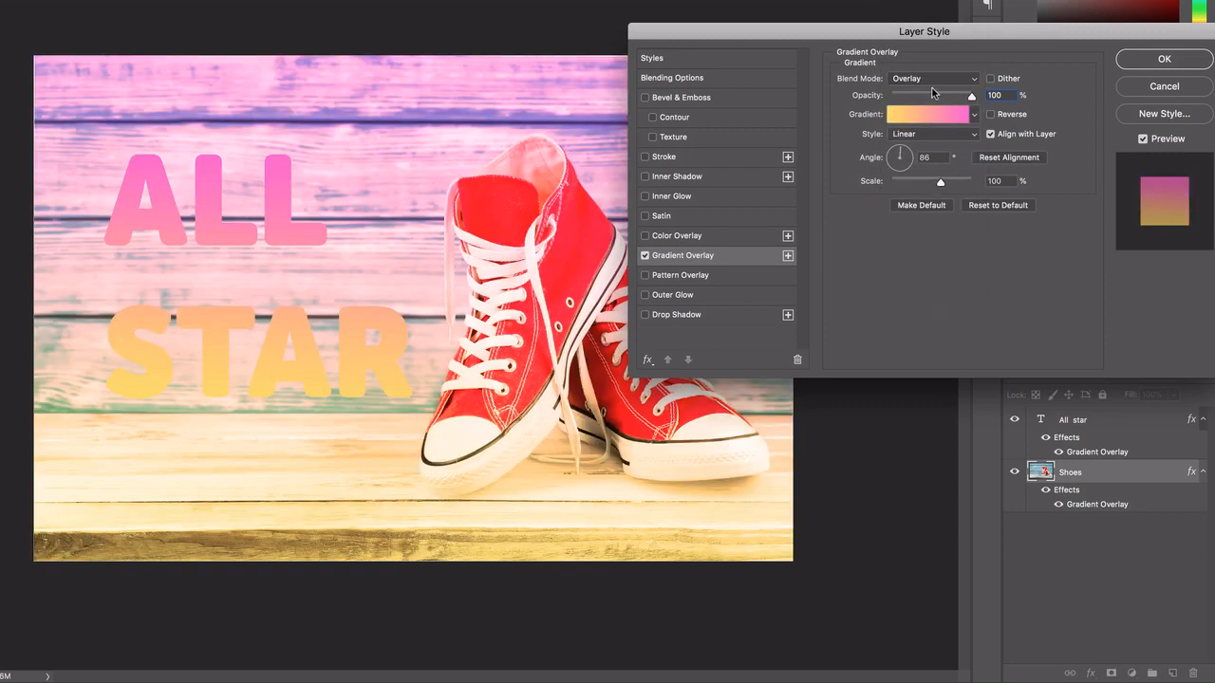
Try the Vivid Light and Hard Light blend modes on the Shoes Gradient Overlay
left_click(934, 80)
left_click(936, 88)
left_click(937, 81)
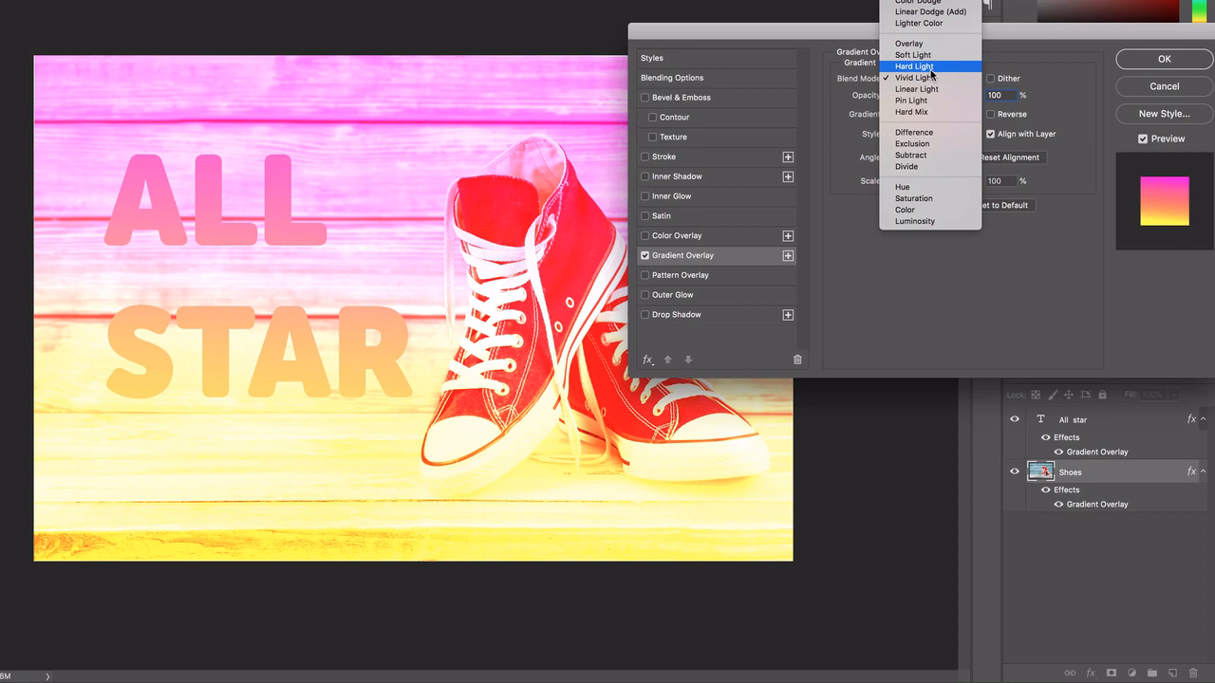
left_click(918, 77)
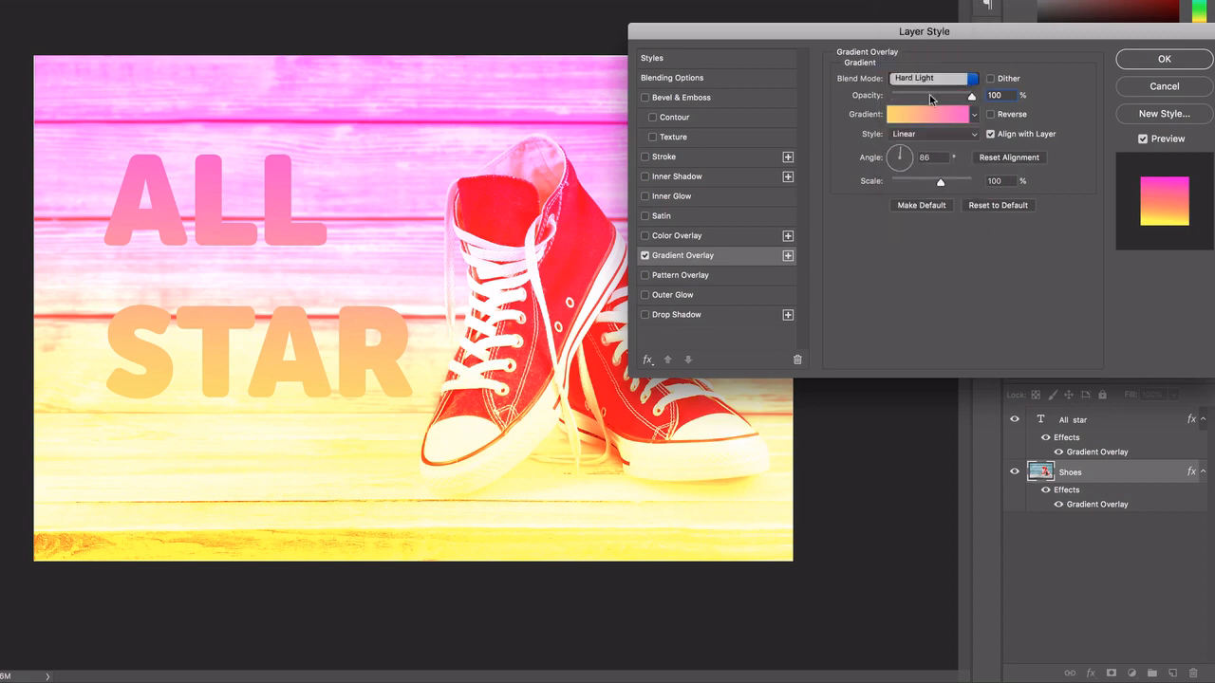
Set the Shoes Gradient Overlay's blend mode to Lighten and accept the layer style
left_click(932, 79)
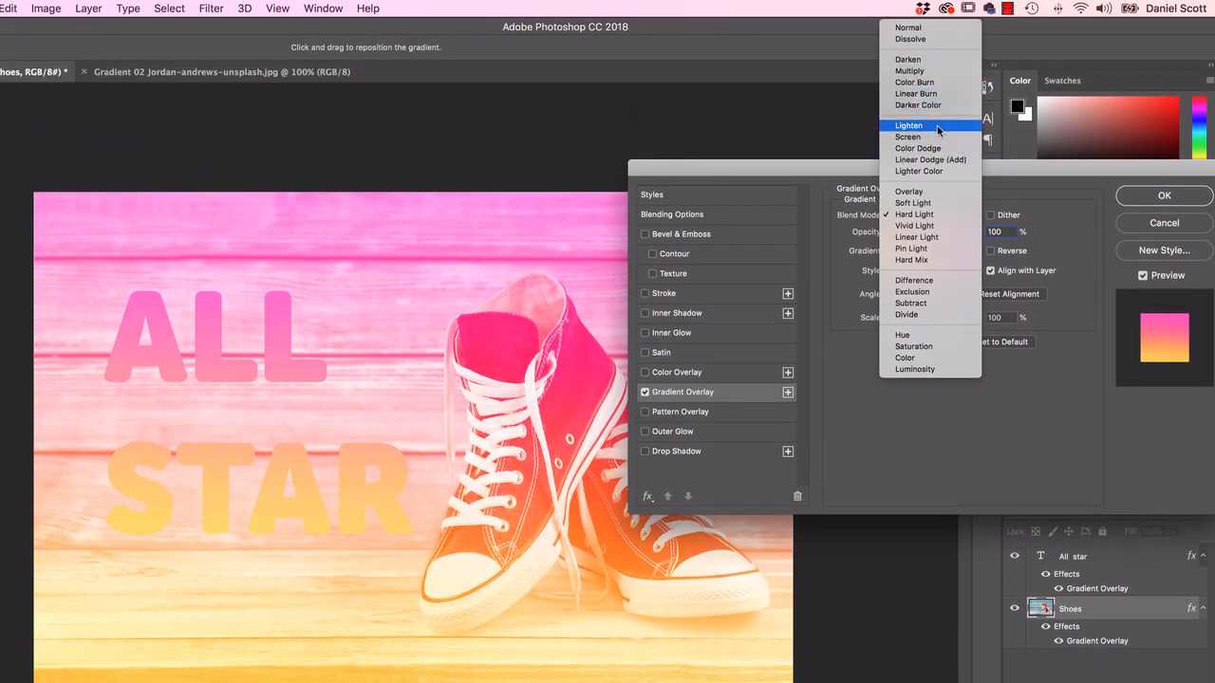
left_click(936, 129)
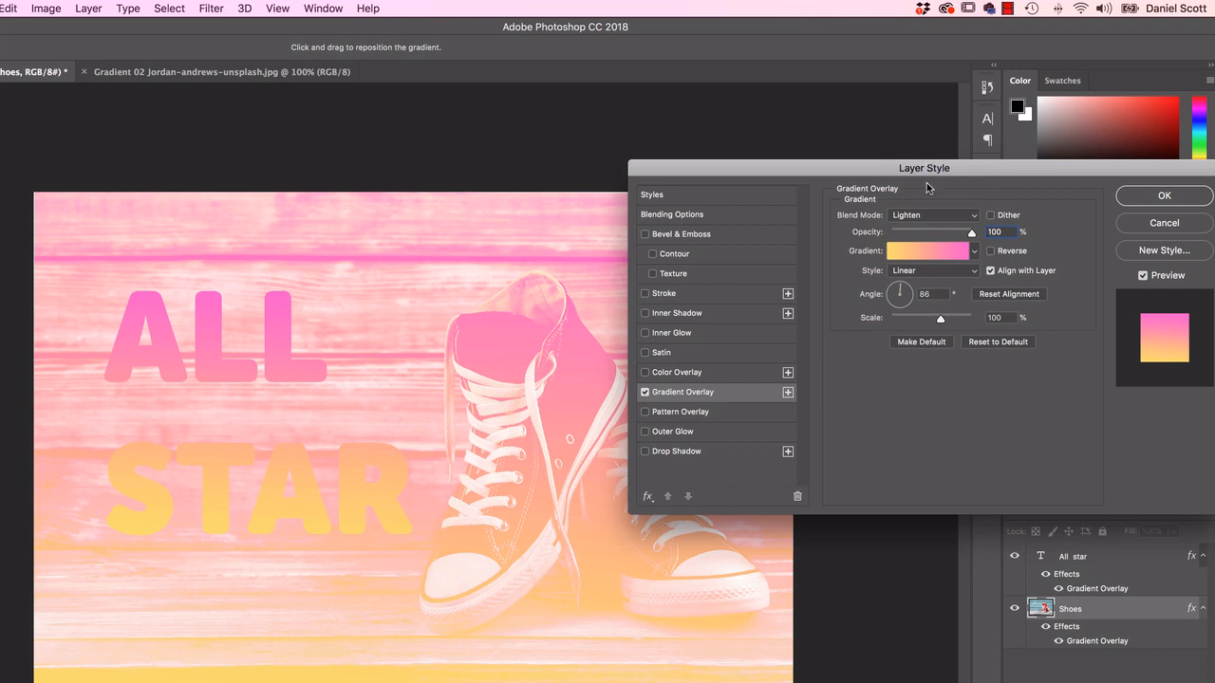
left_click(1163, 196)
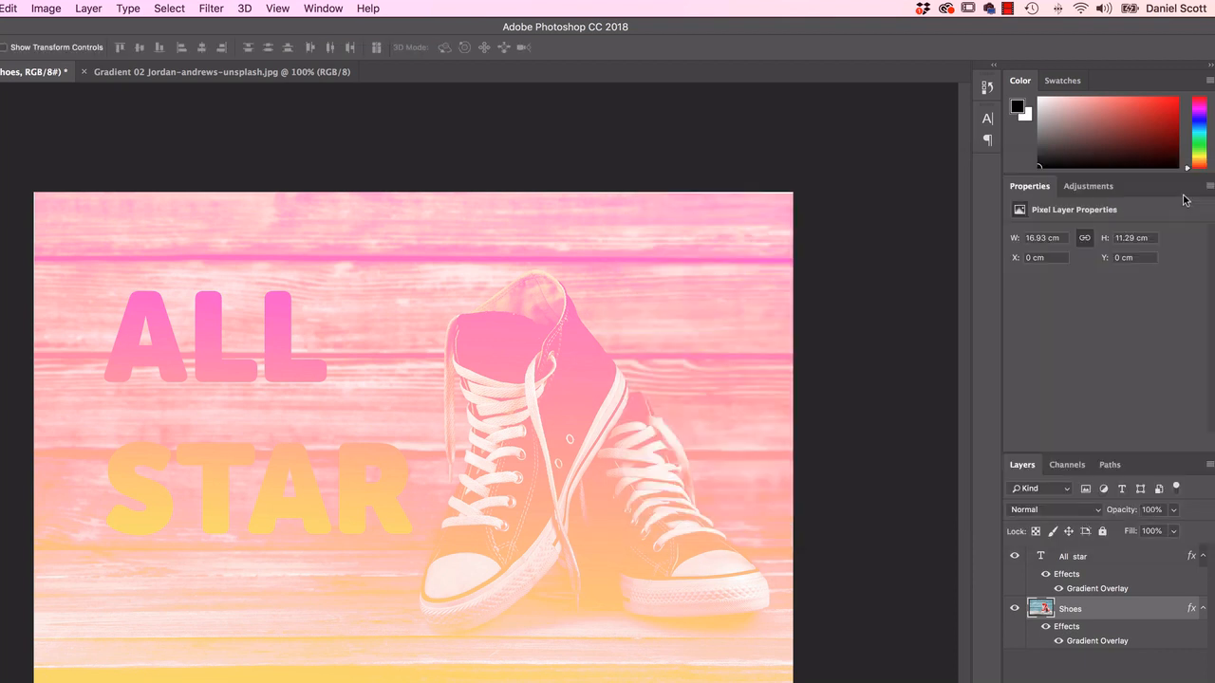
left_click(1092, 559)
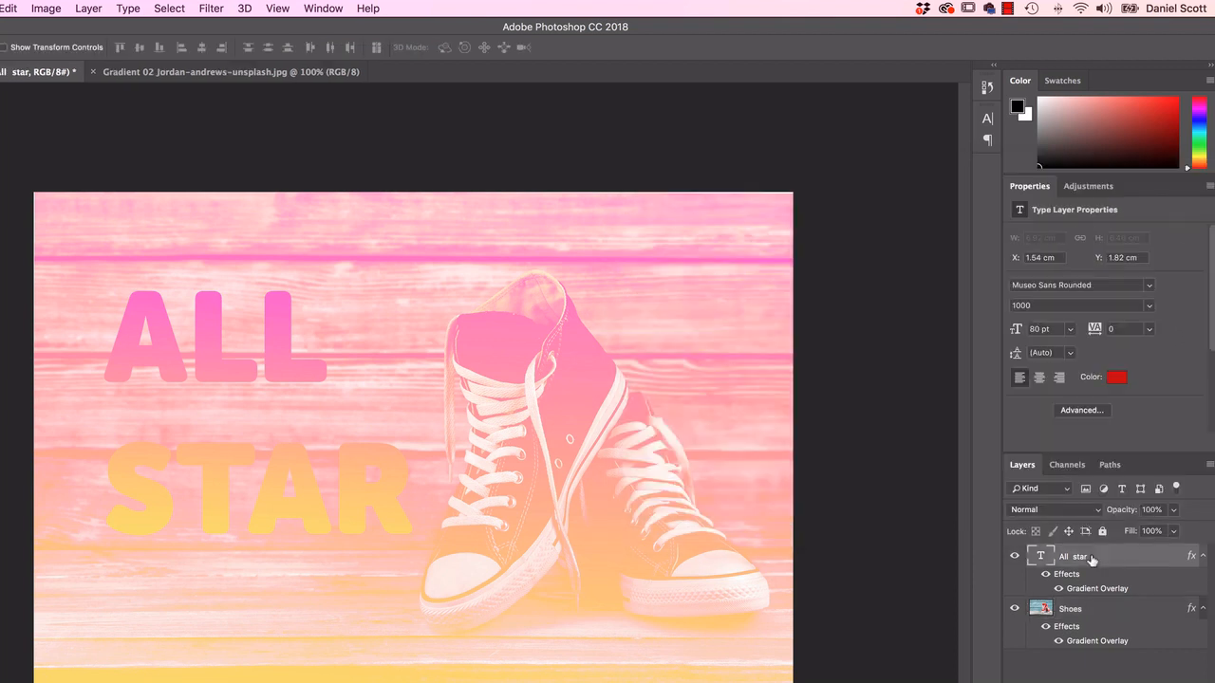
left_click(1086, 610)
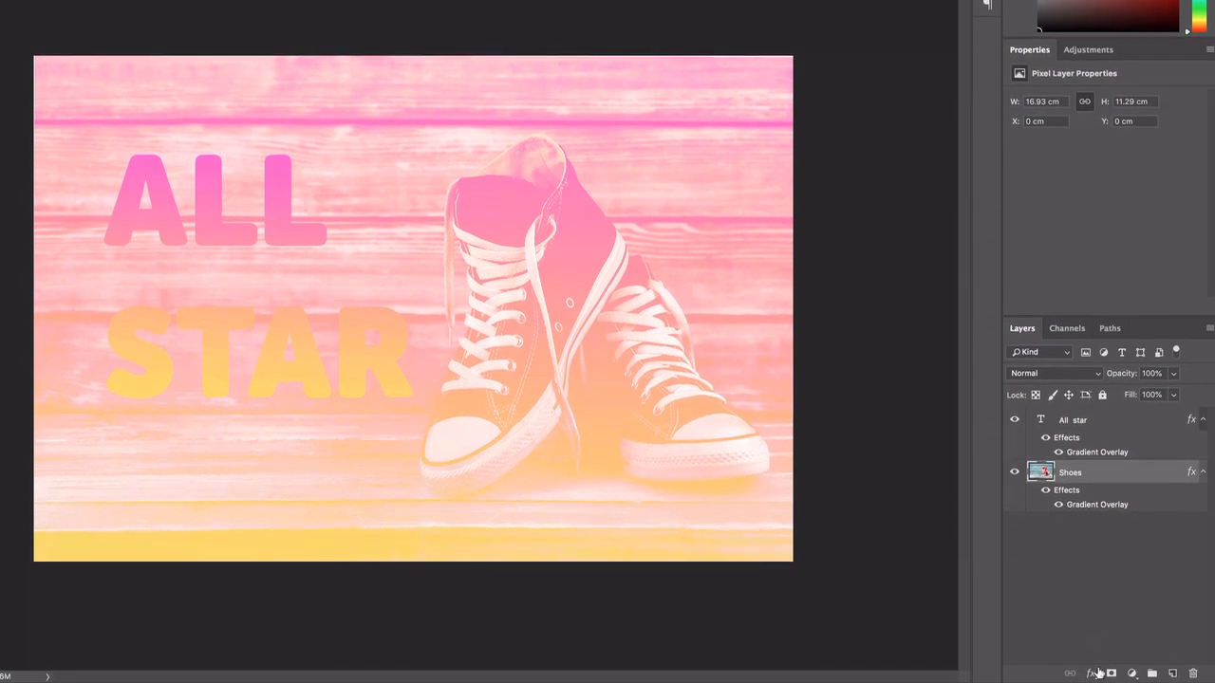
left_click(1090, 673)
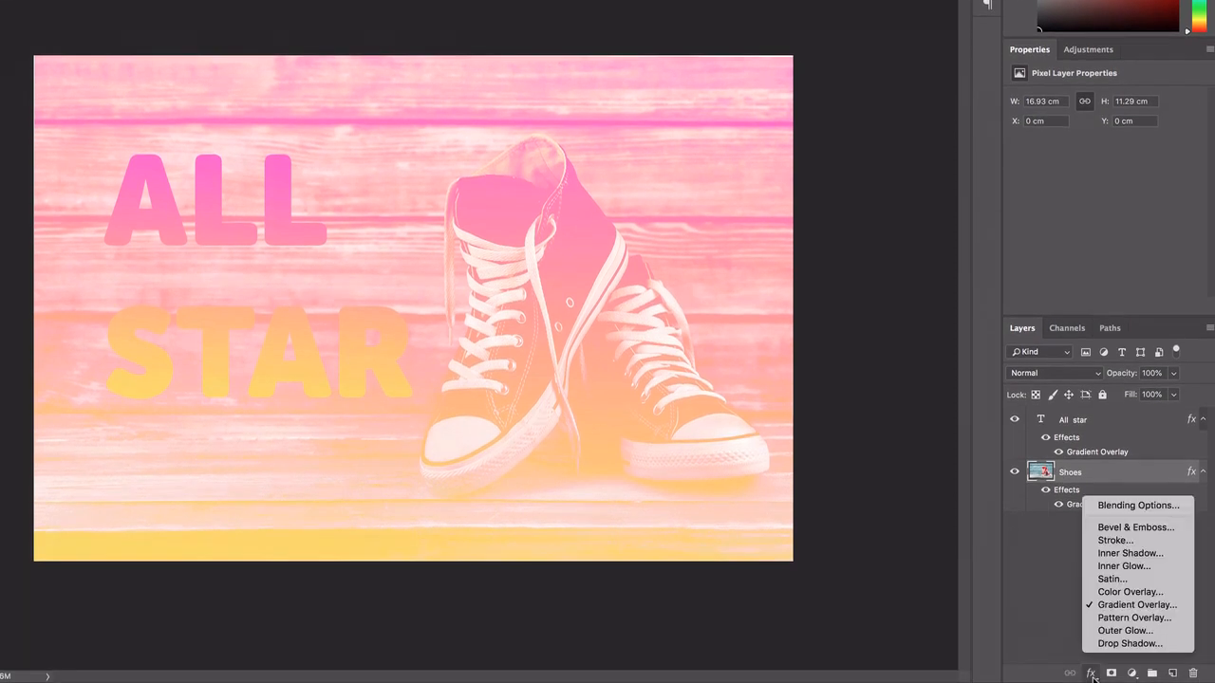
left_click(1049, 583)
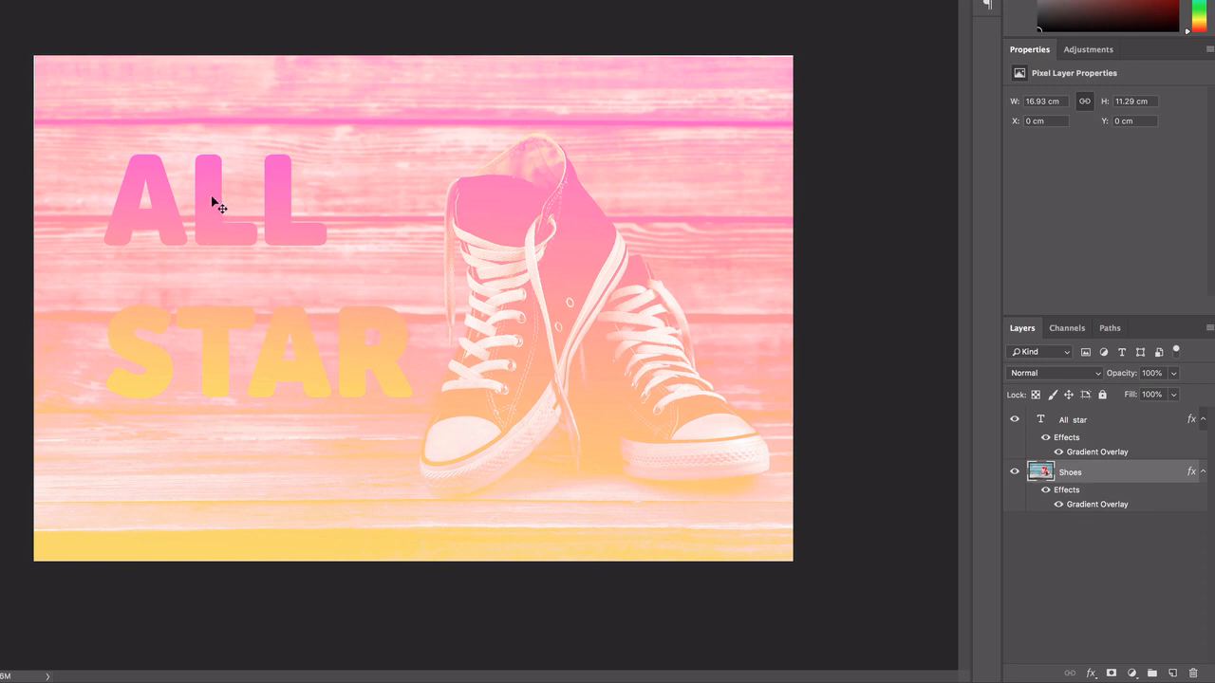
Hide and show the All star layer, its effects and its Gradient Overlay to compare the text with and without them
left_click(1107, 422)
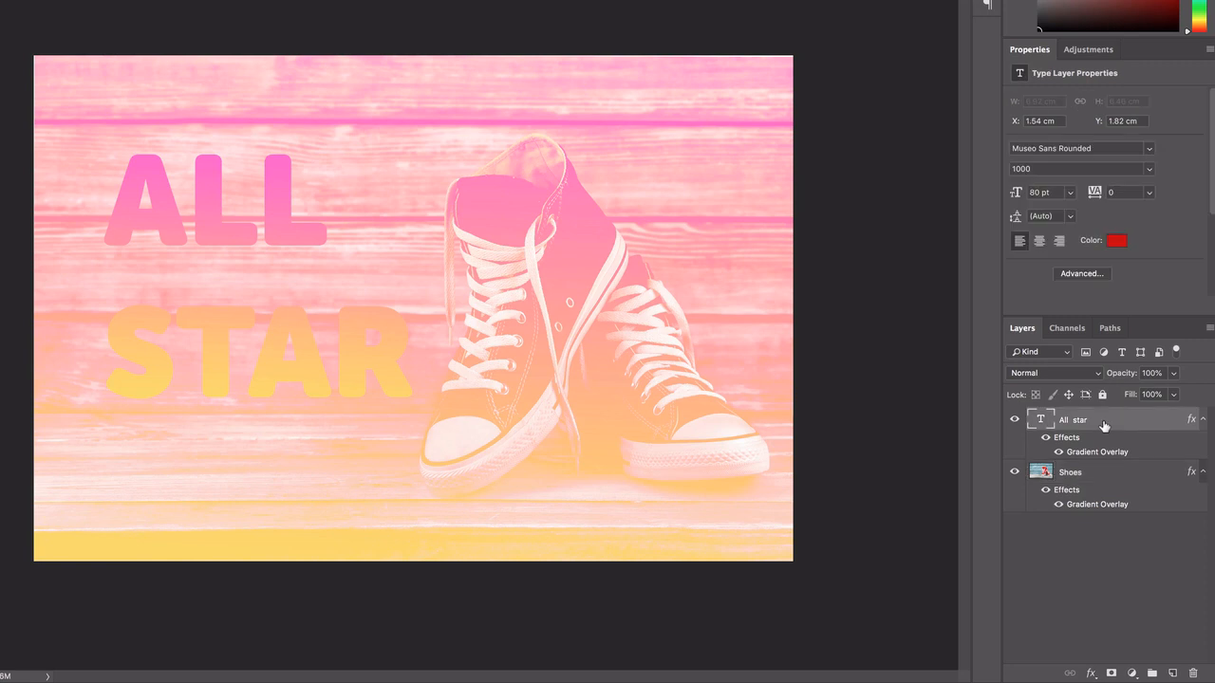
left_click(1013, 420)
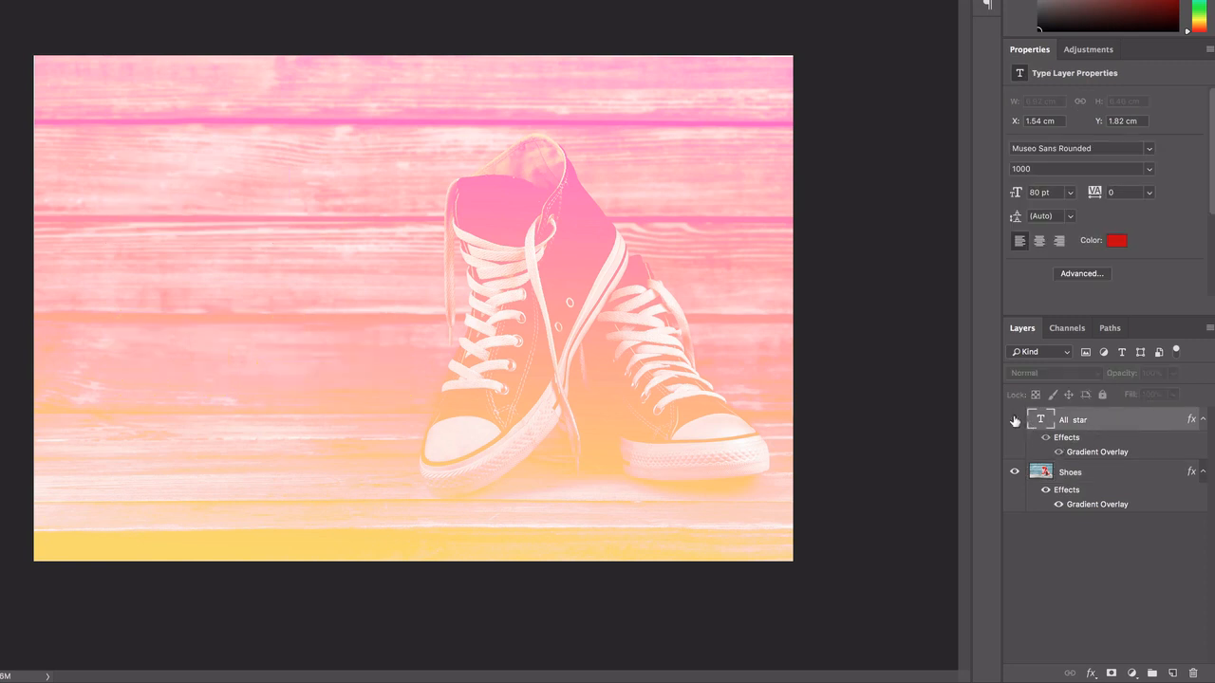
left_click(1014, 419)
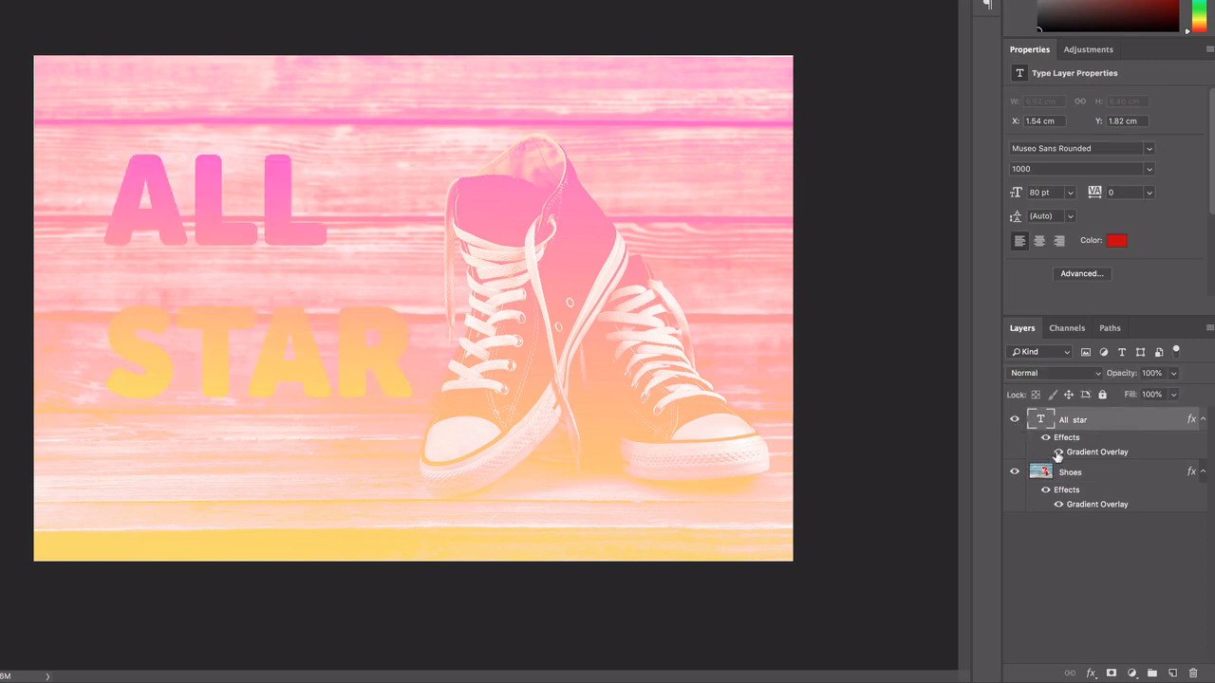
left_click(1044, 439)
left_click(1044, 439)
left_click(1057, 453)
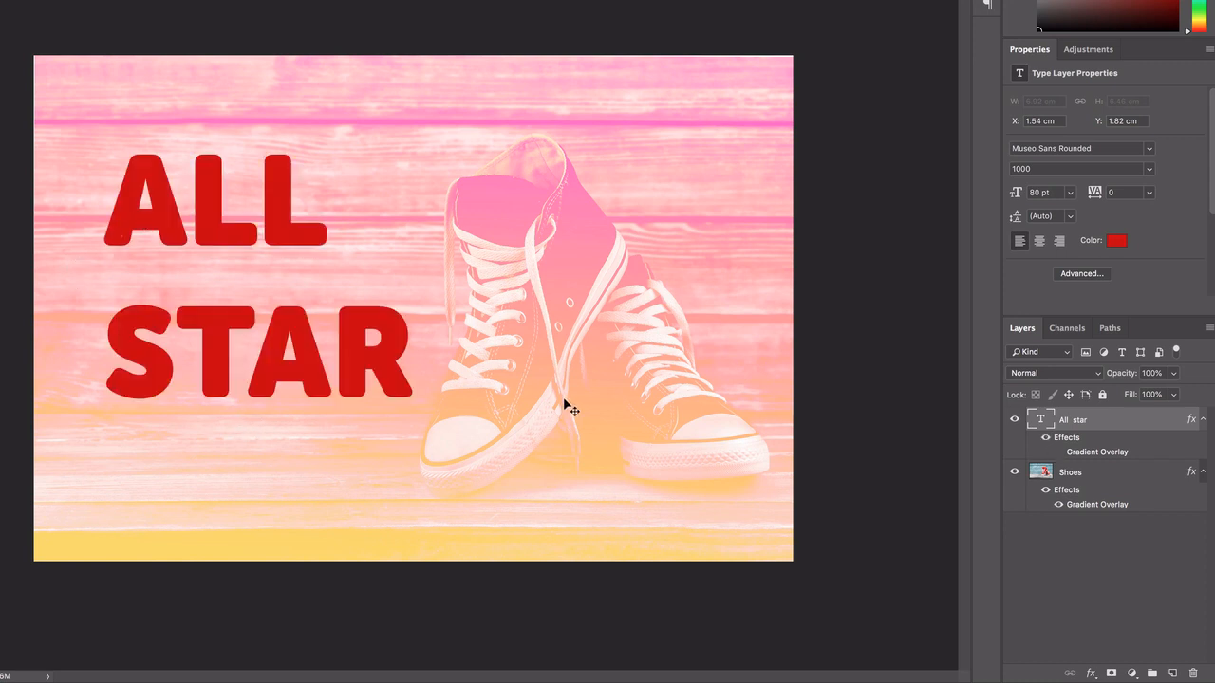
left_click(1057, 453)
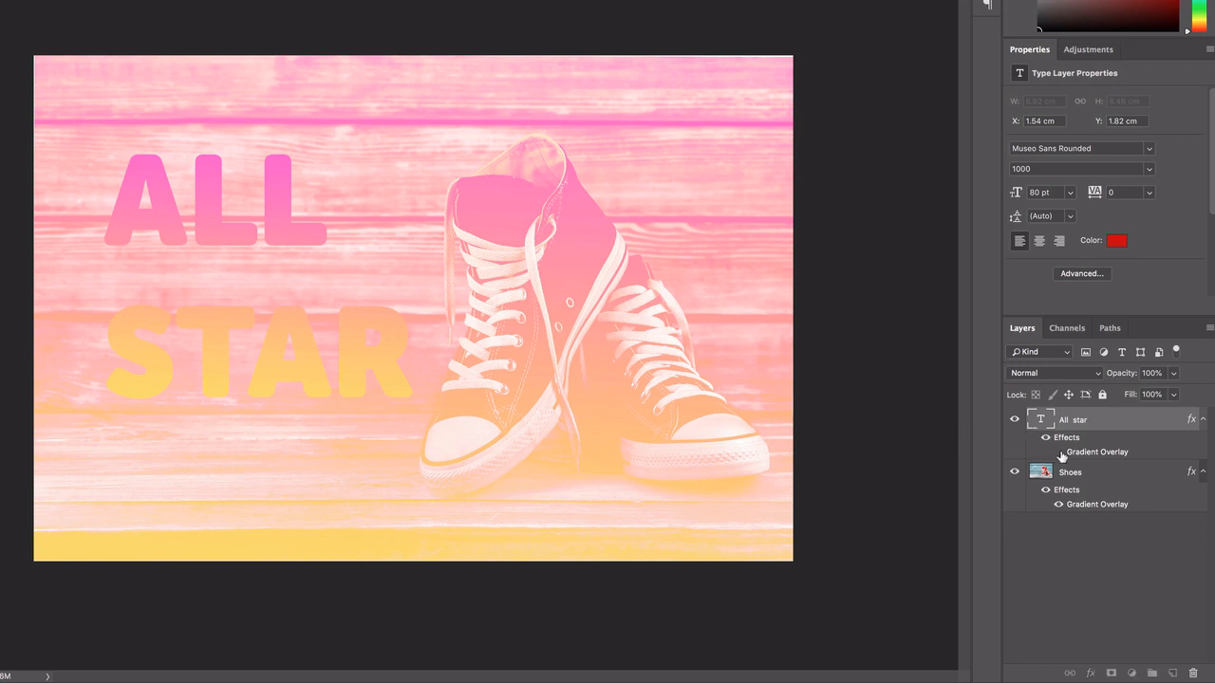
left_click(1058, 453)
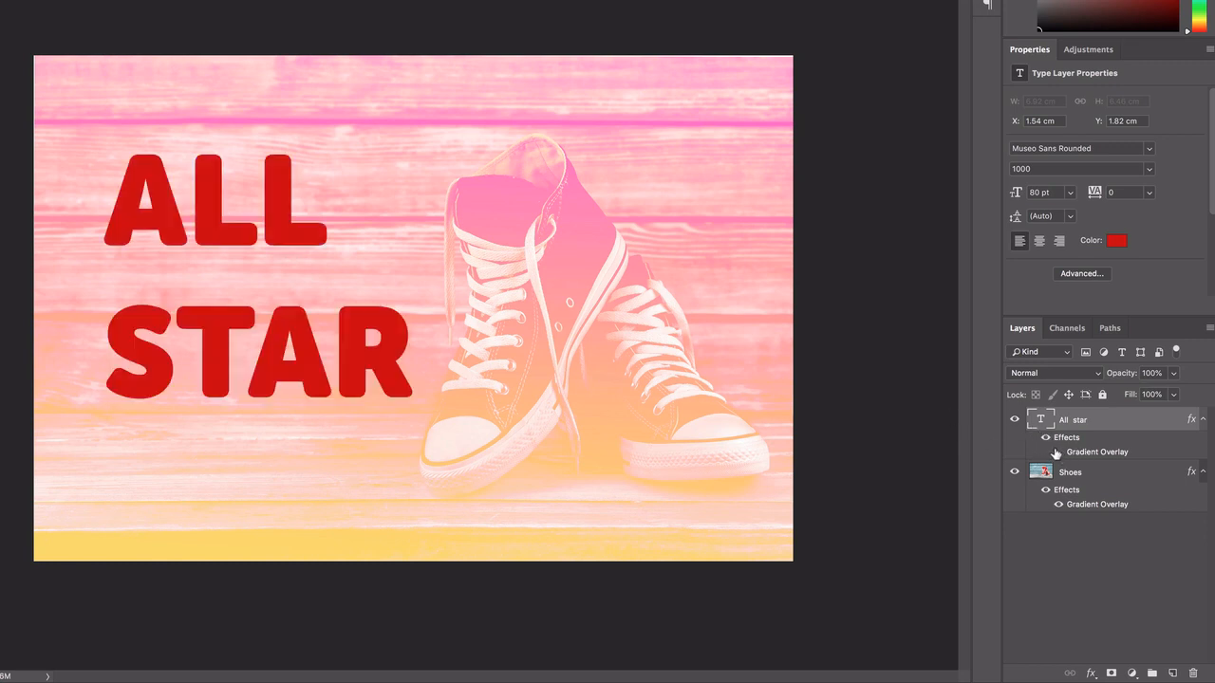
left_click(1058, 452)
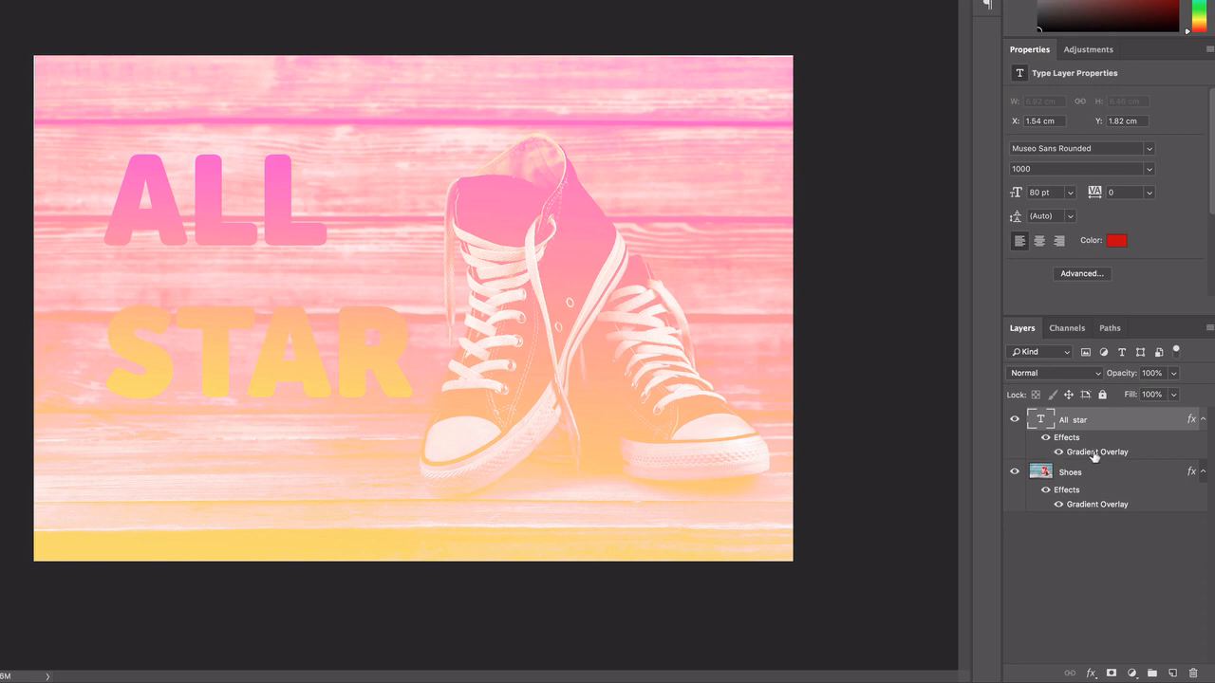
Try a Pattern Overlay and a reversed Gradient Overlay in the All star text's layer style
double_click(1084, 452)
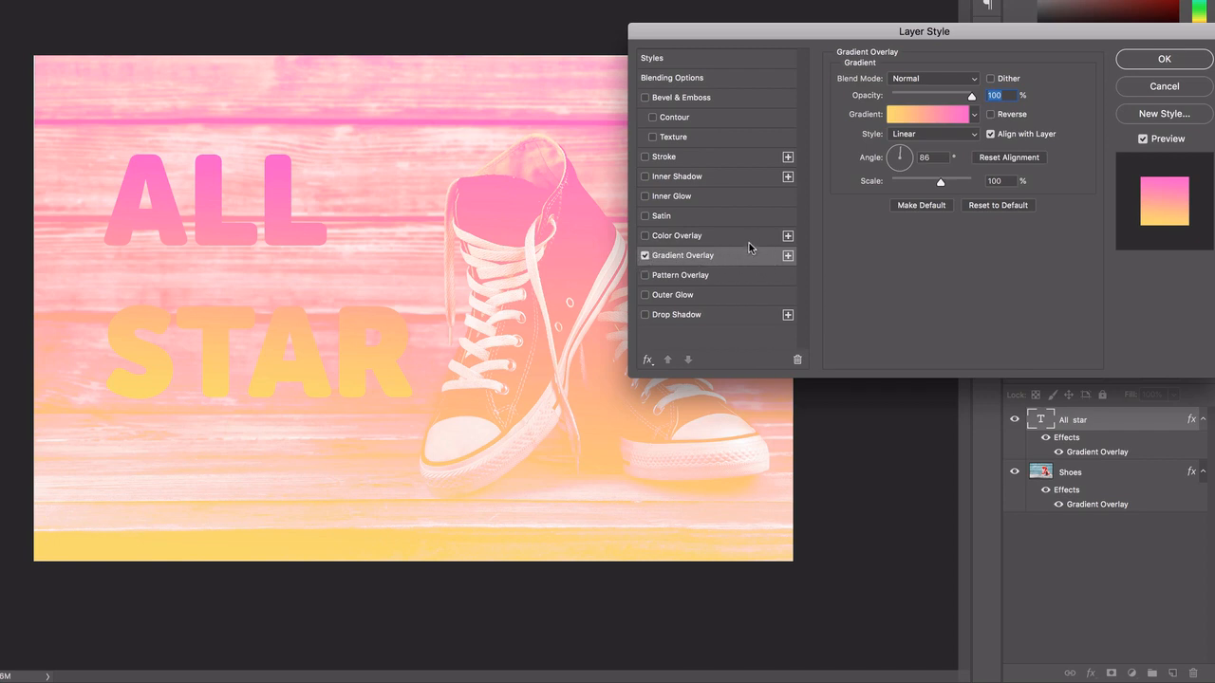
left_click(748, 277)
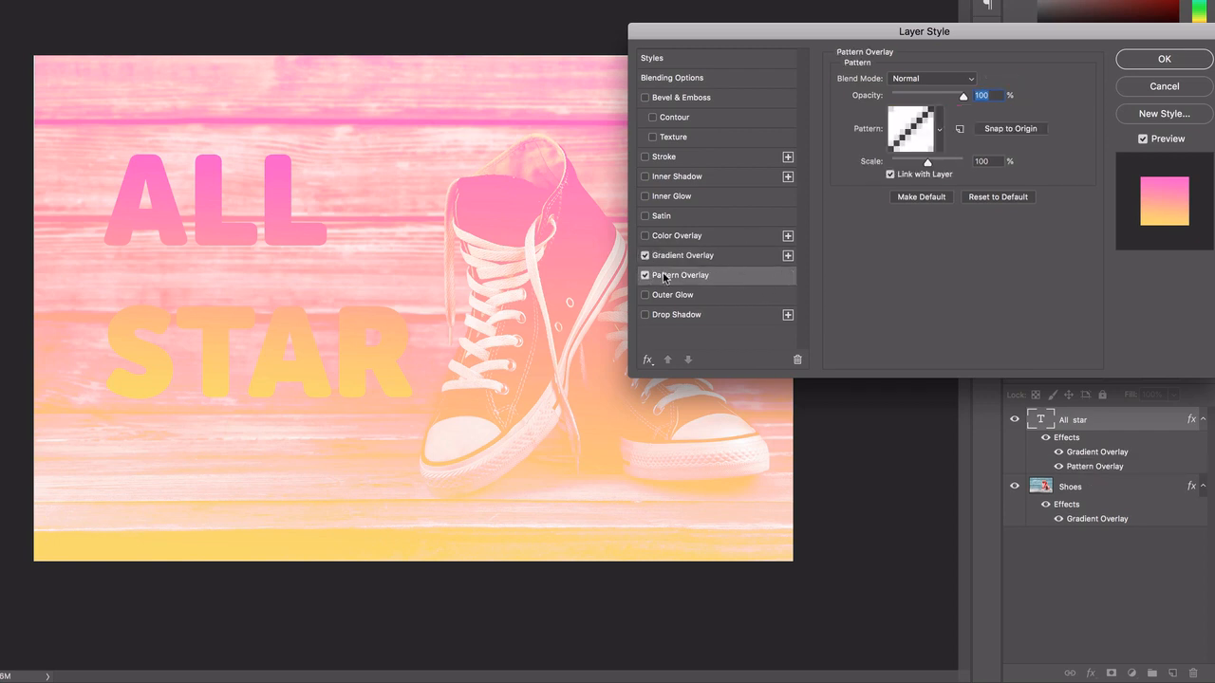
left_click(645, 276)
left_click(736, 260)
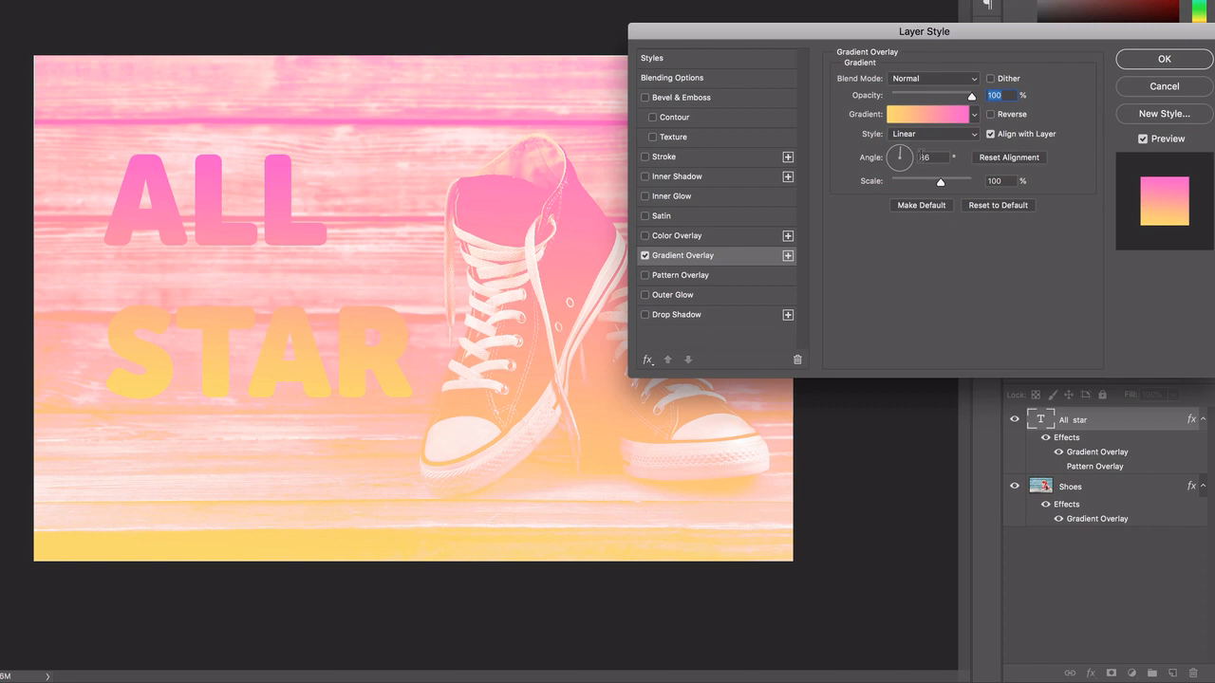
left_click(990, 114)
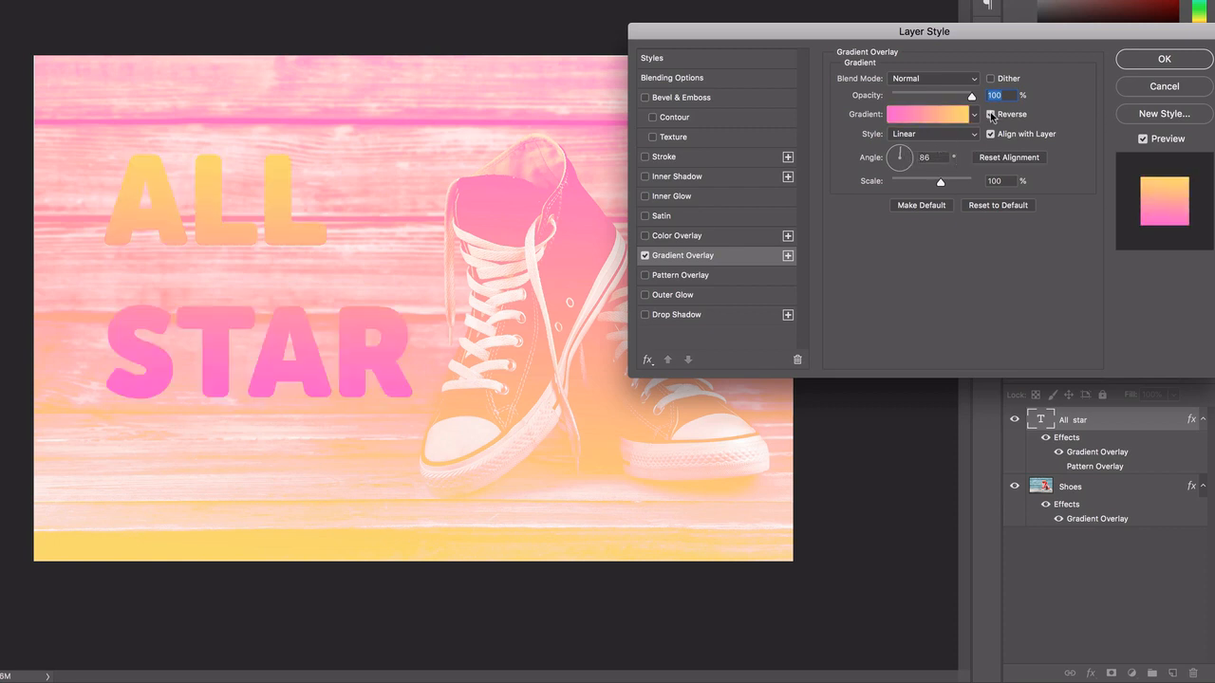
left_click(990, 114)
Try the Color Burn blend mode on the All star Gradient Overlay, restore Normal and accept the layer style
left_click(917, 83)
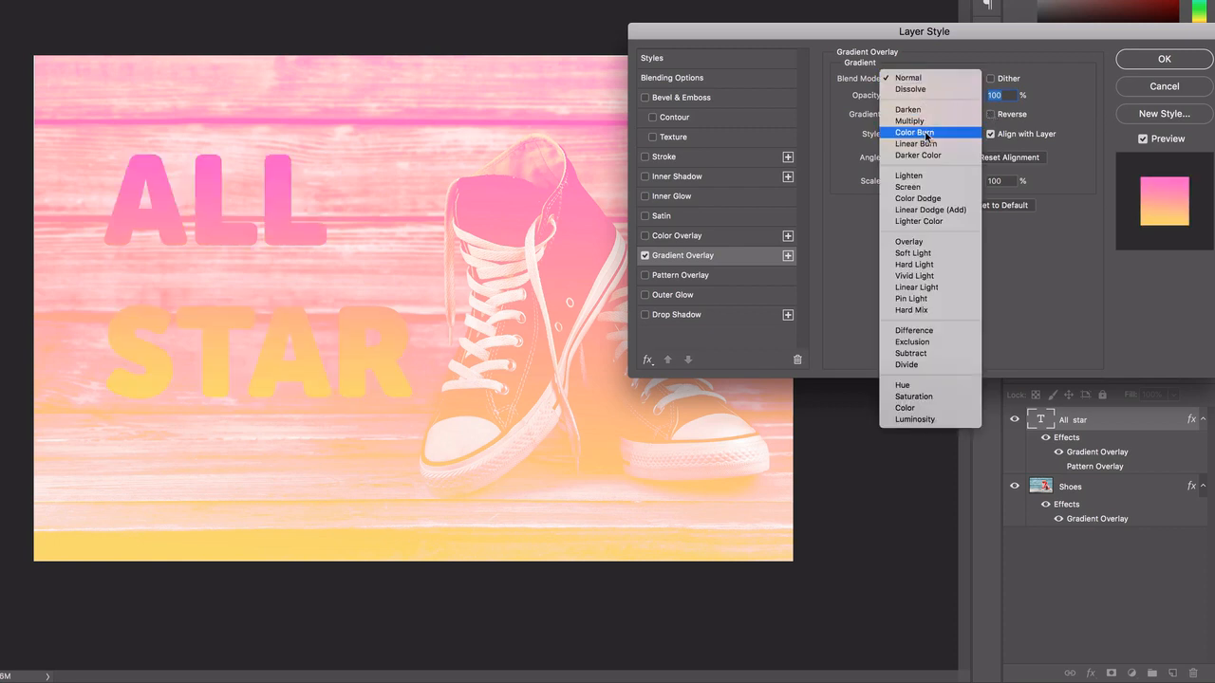
left_click(922, 134)
left_click(934, 80)
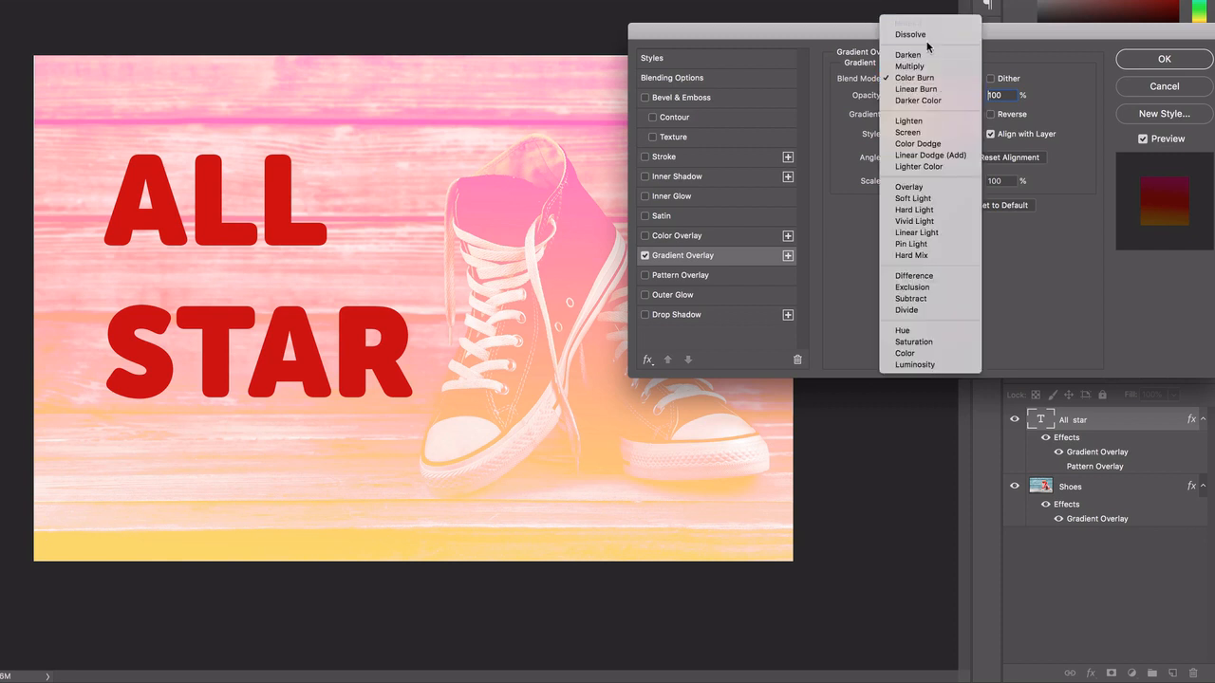
left_click(926, 36)
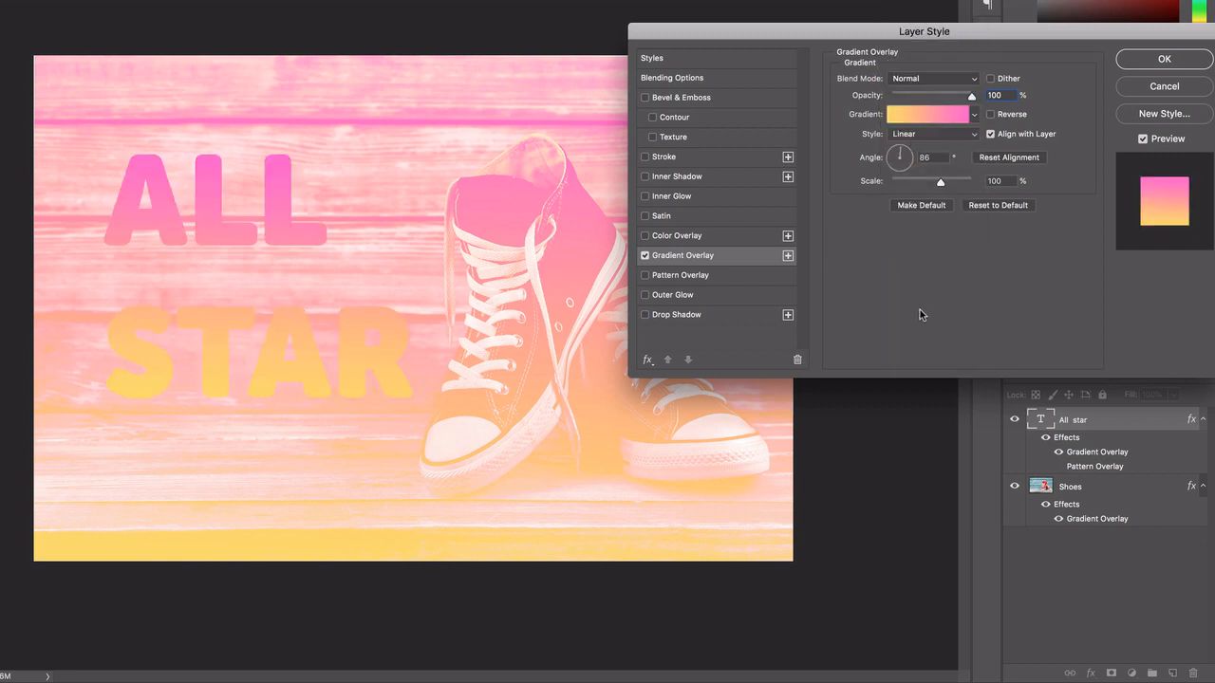
left_click(1185, 65)
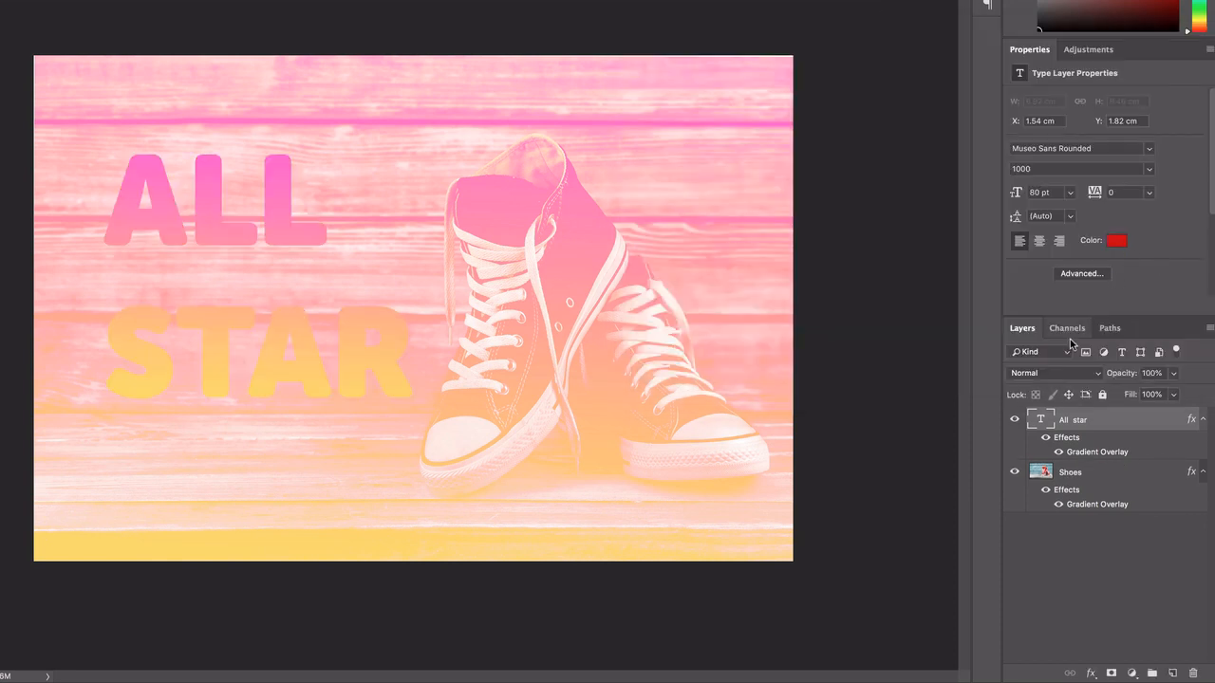
Hide the All star layer's effects and set its text colour to white, ffffff
left_click(1044, 438)
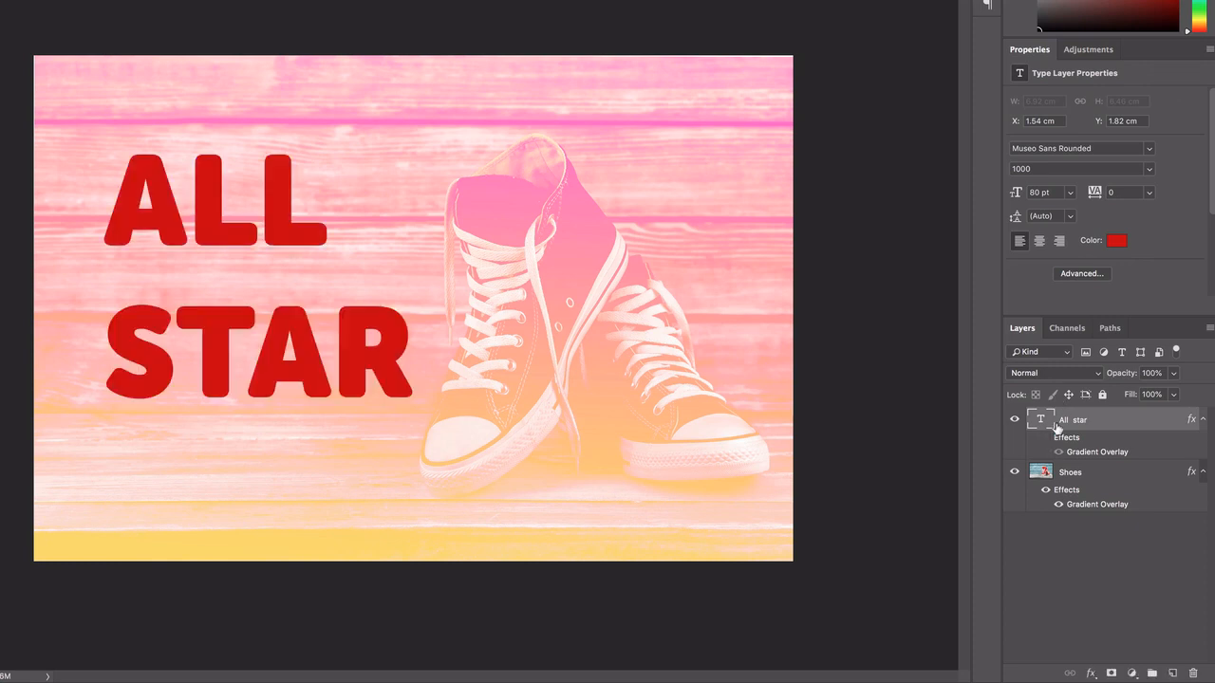
left_click(1116, 240)
type("ffffff")
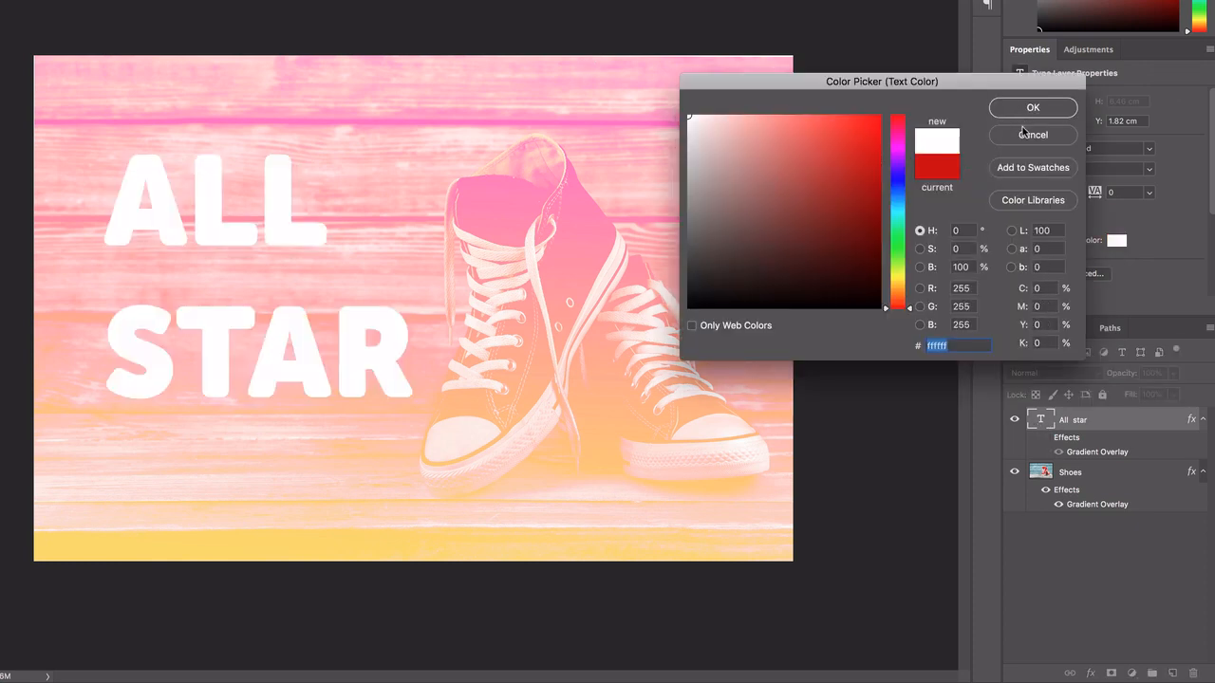
key("Return")
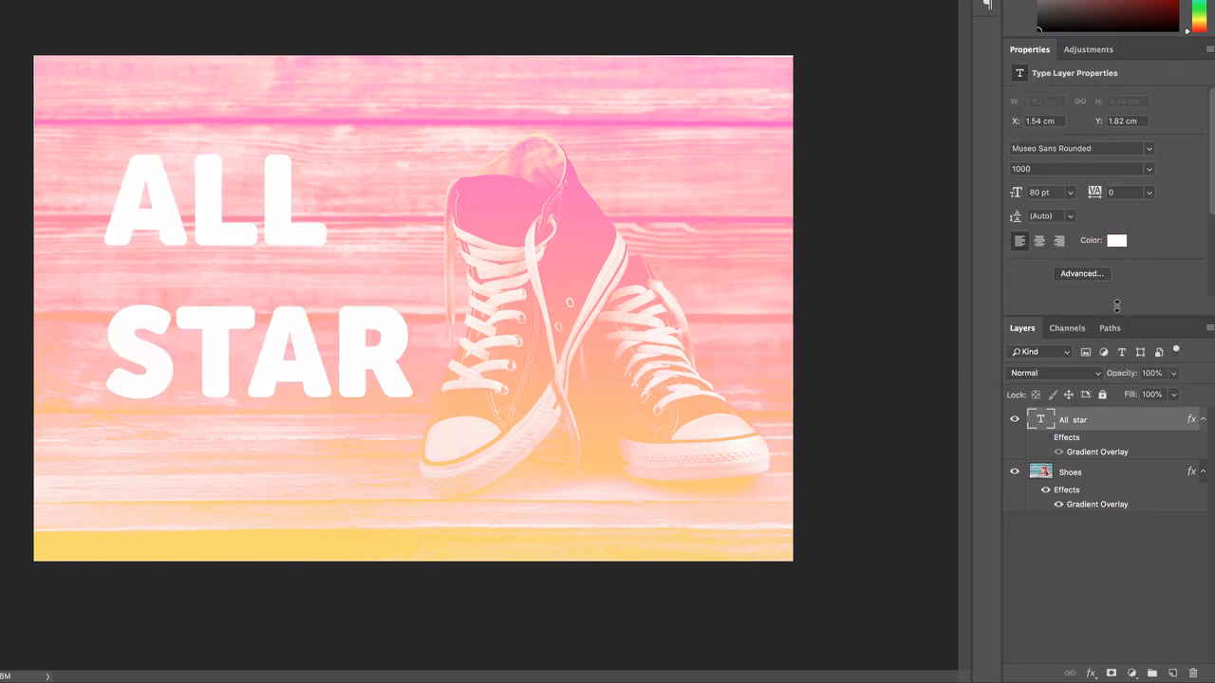
Try tints of blue at hue 195° for the All star text colour, return to white ffffff and accept
left_click(1117, 243)
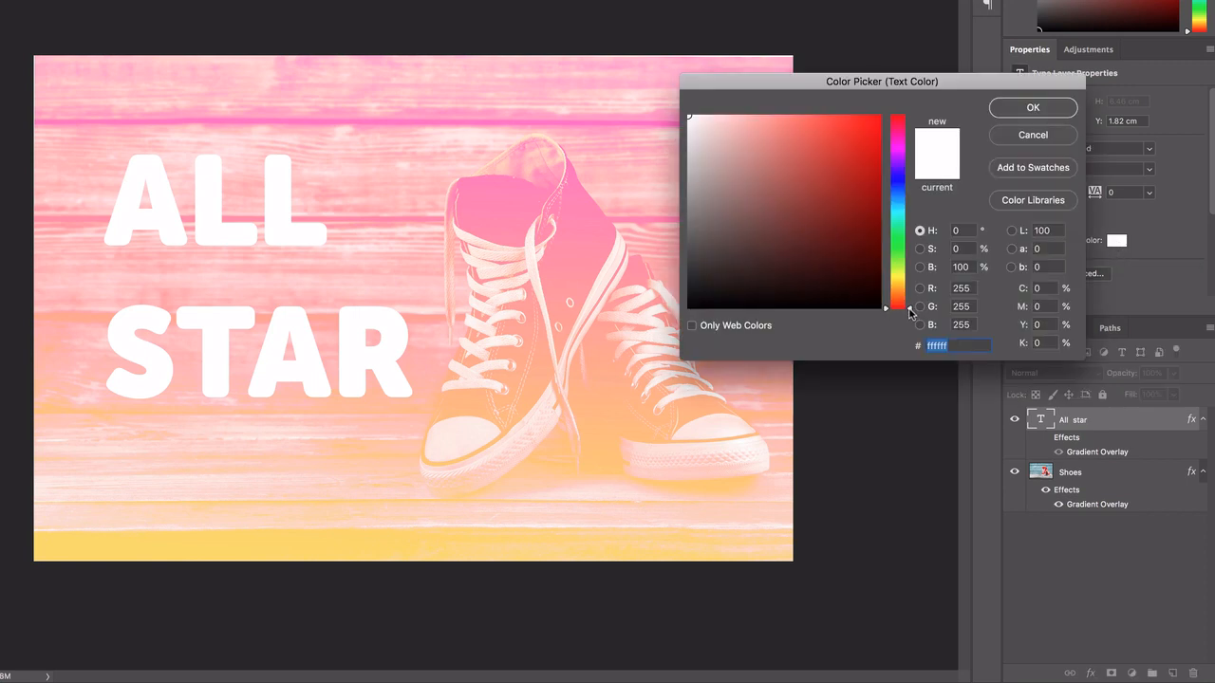
left_click_drag(909, 314, 900, 203)
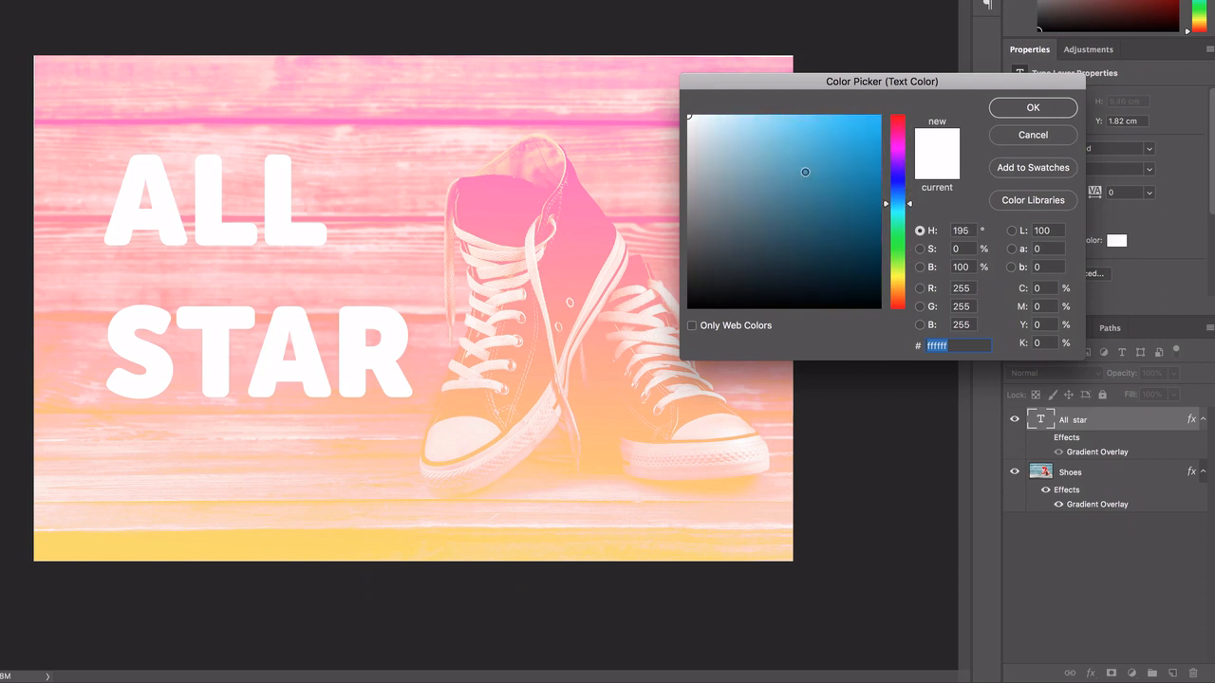
left_click(759, 151)
left_click_drag(759, 151, 690, 116)
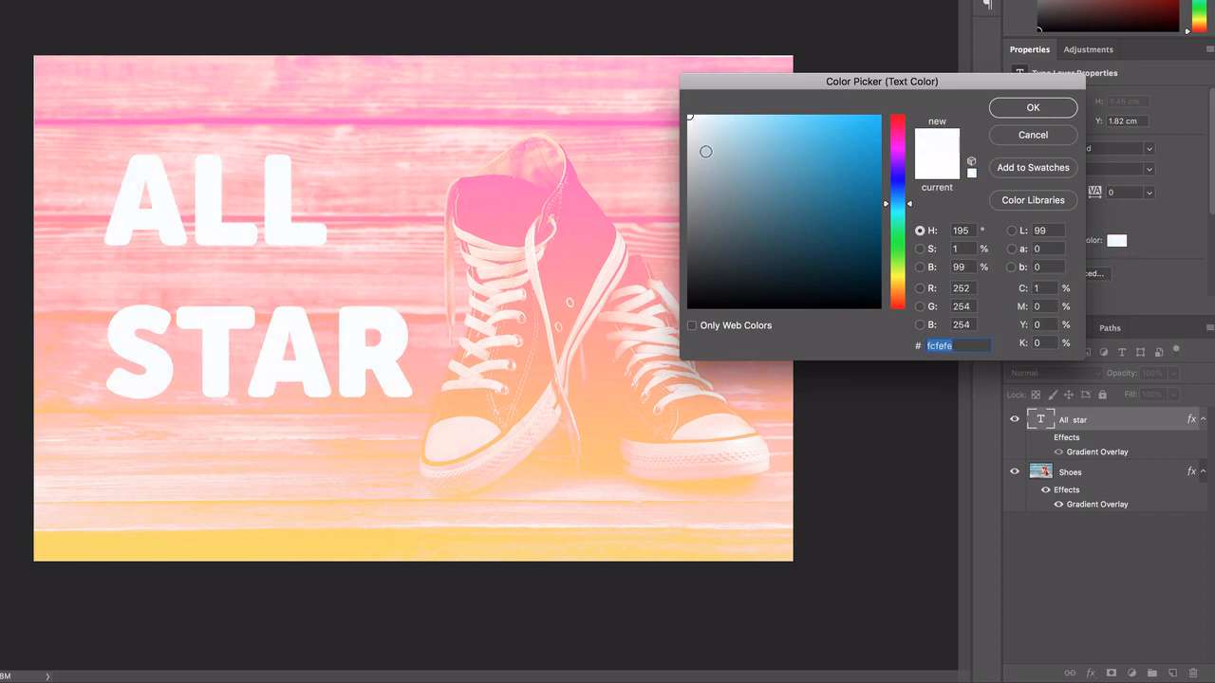
left_click_drag(748, 164, 676, 109)
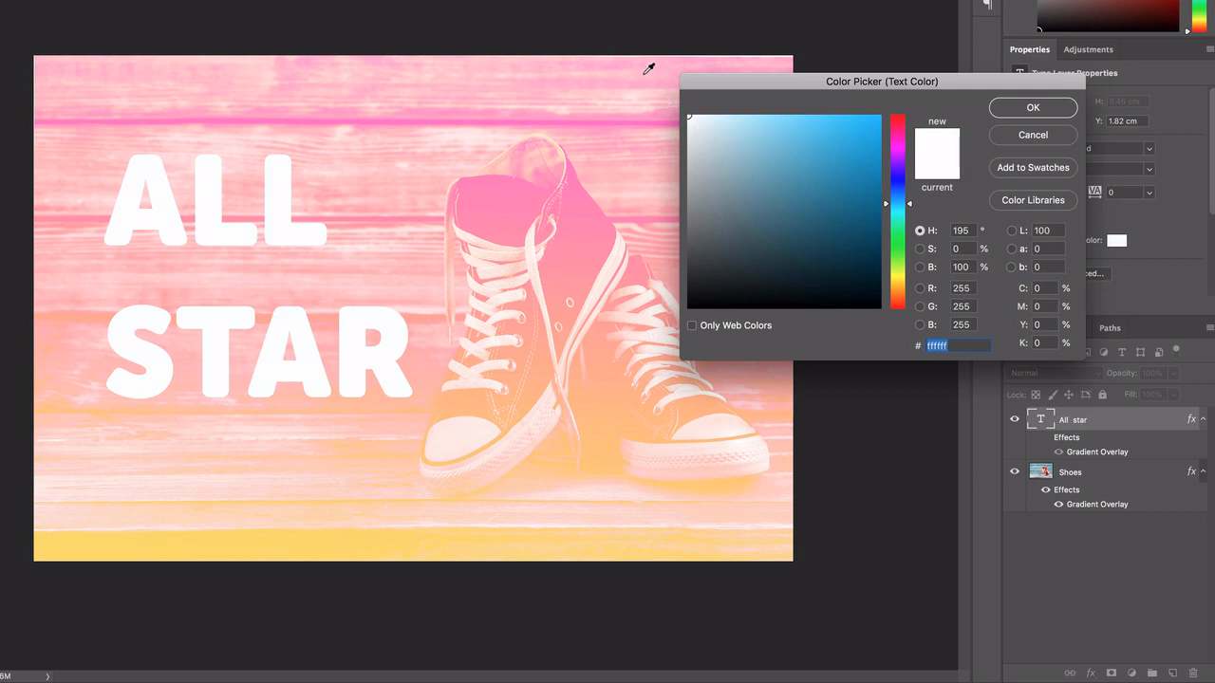
left_click(1053, 112)
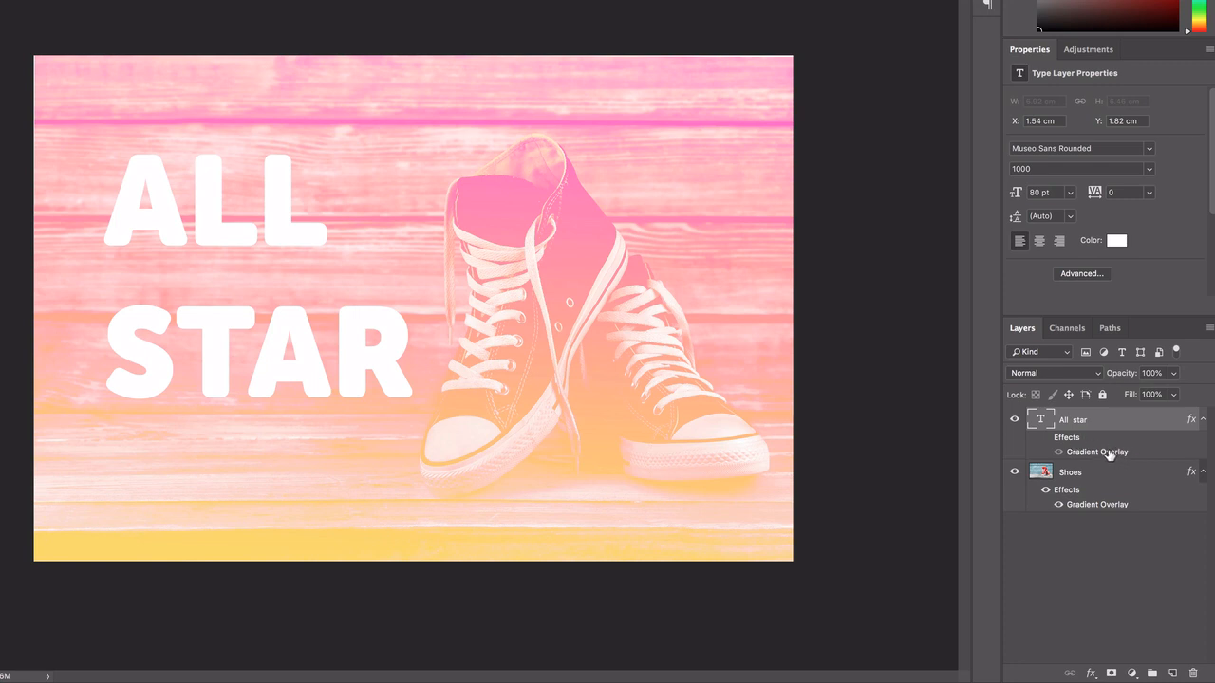
Delete the Gradient Overlay effect from the All star layer and switch to the Gradient 02 image
left_click_drag(1109, 457, 1195, 673)
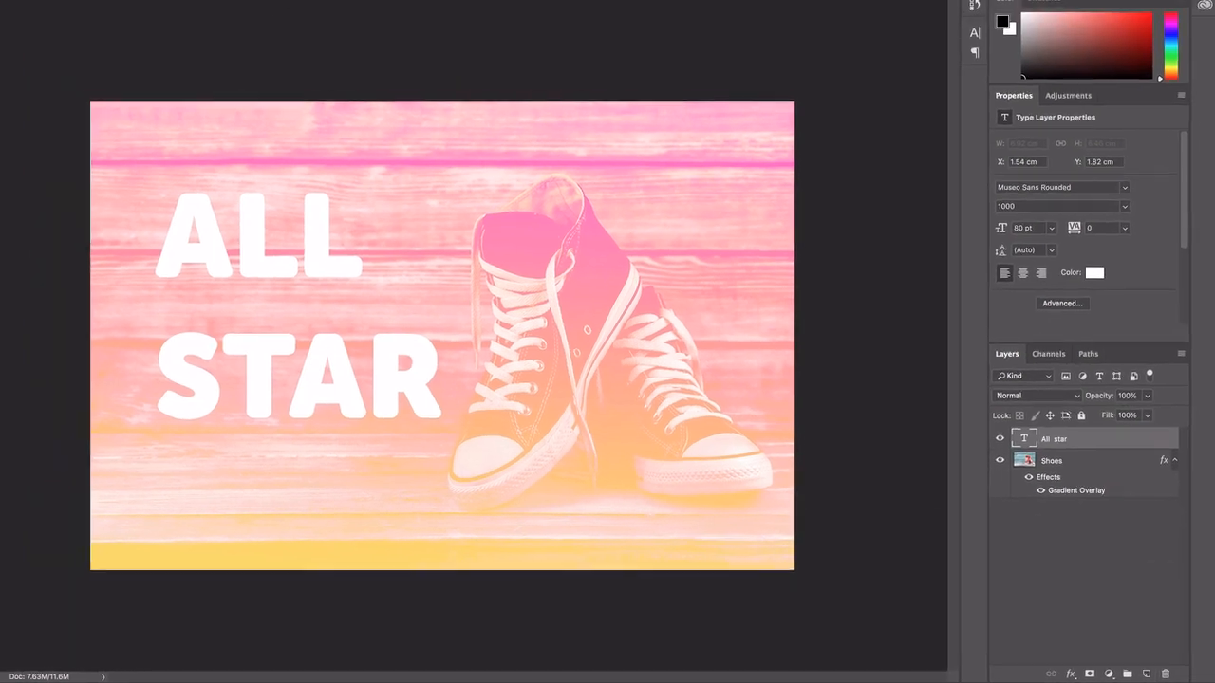
left_click(327, 60)
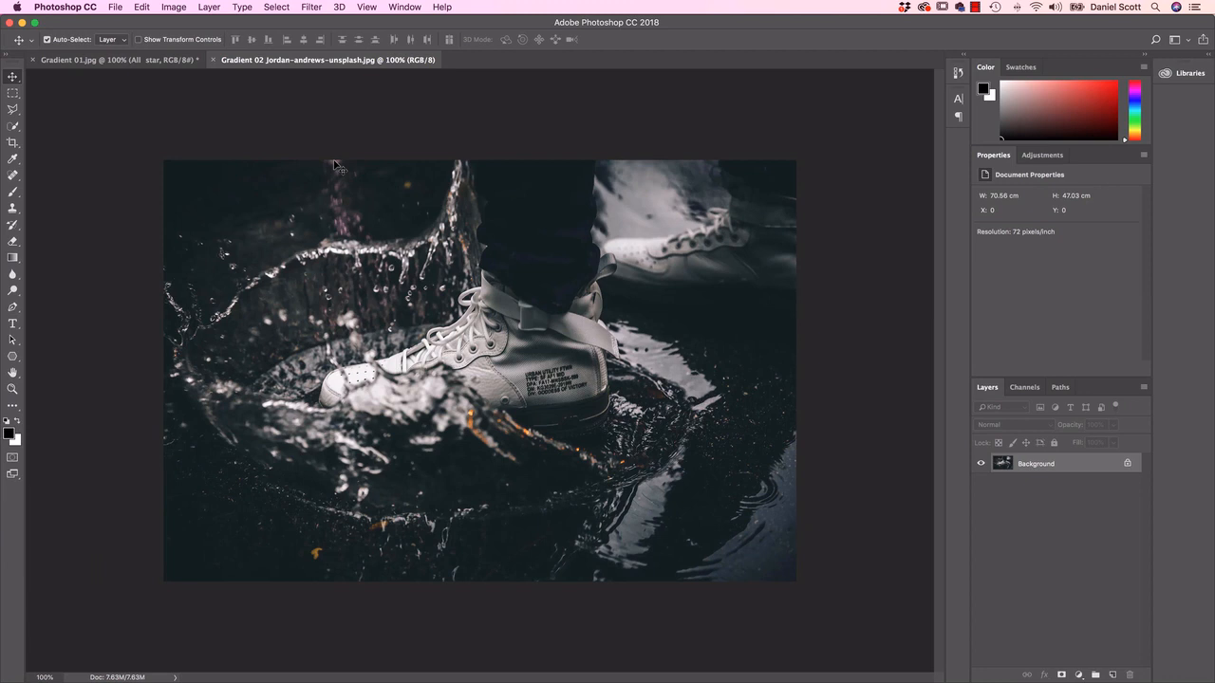